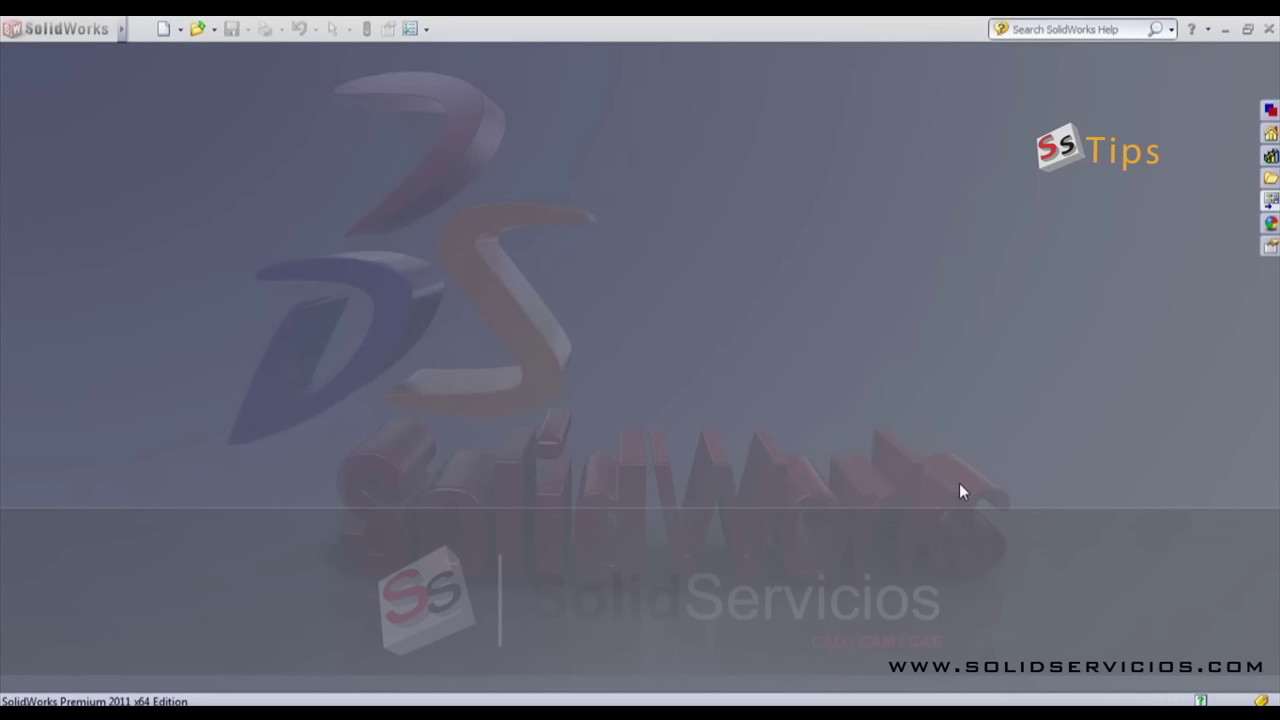
# Step: Open the Machine_Vise assembly with its Base1 and Base2 parts from the vise folder
pyautogui.click(200, 686)
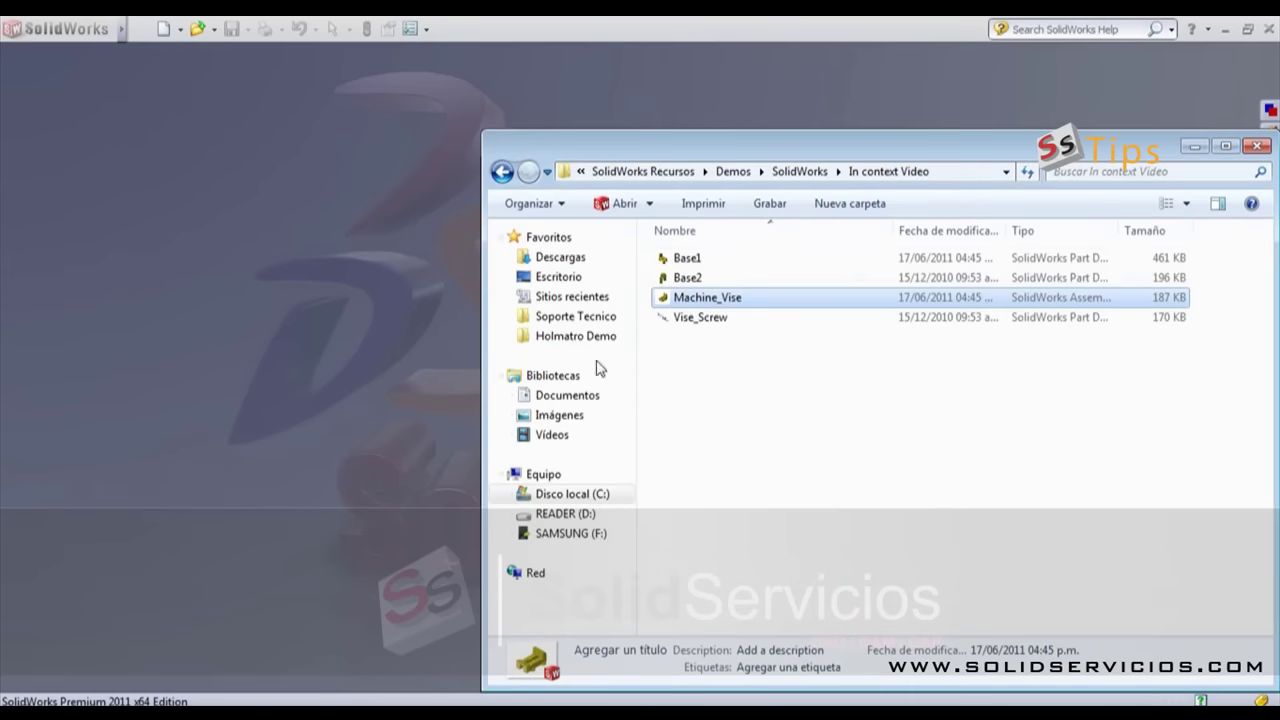
pyautogui.doubleClick(708, 297)
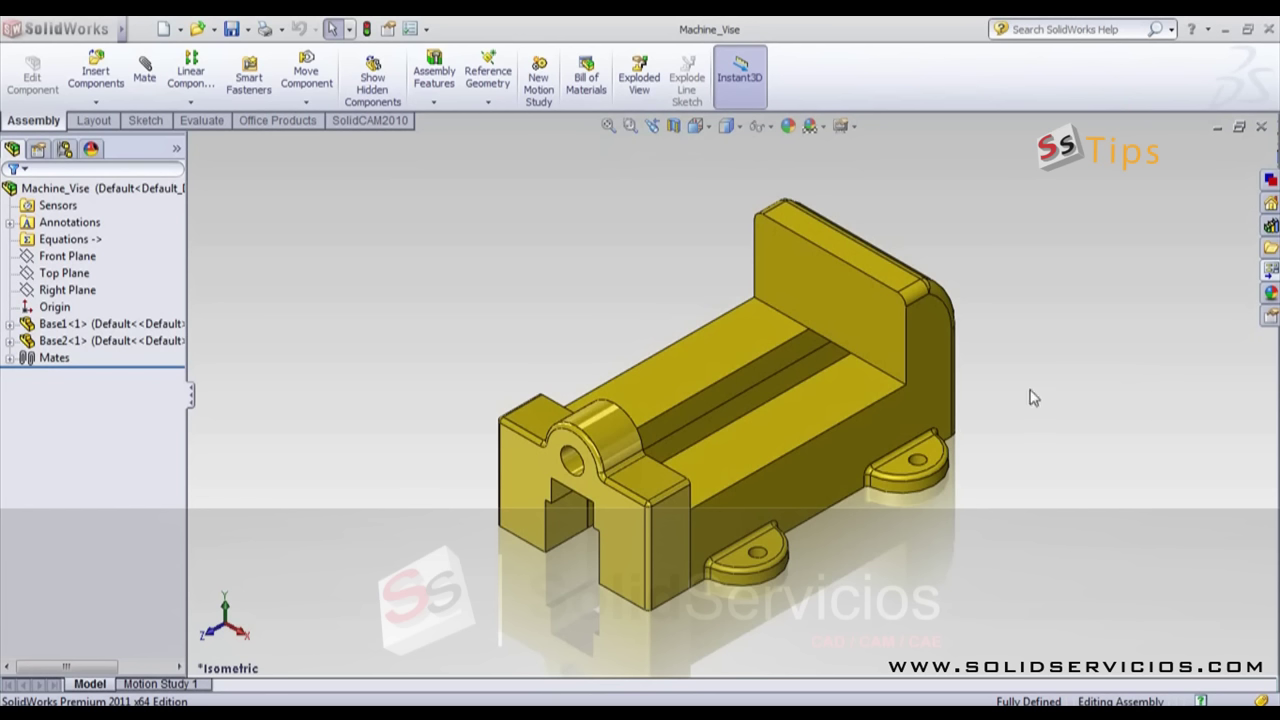
pyautogui.click(80, 343)
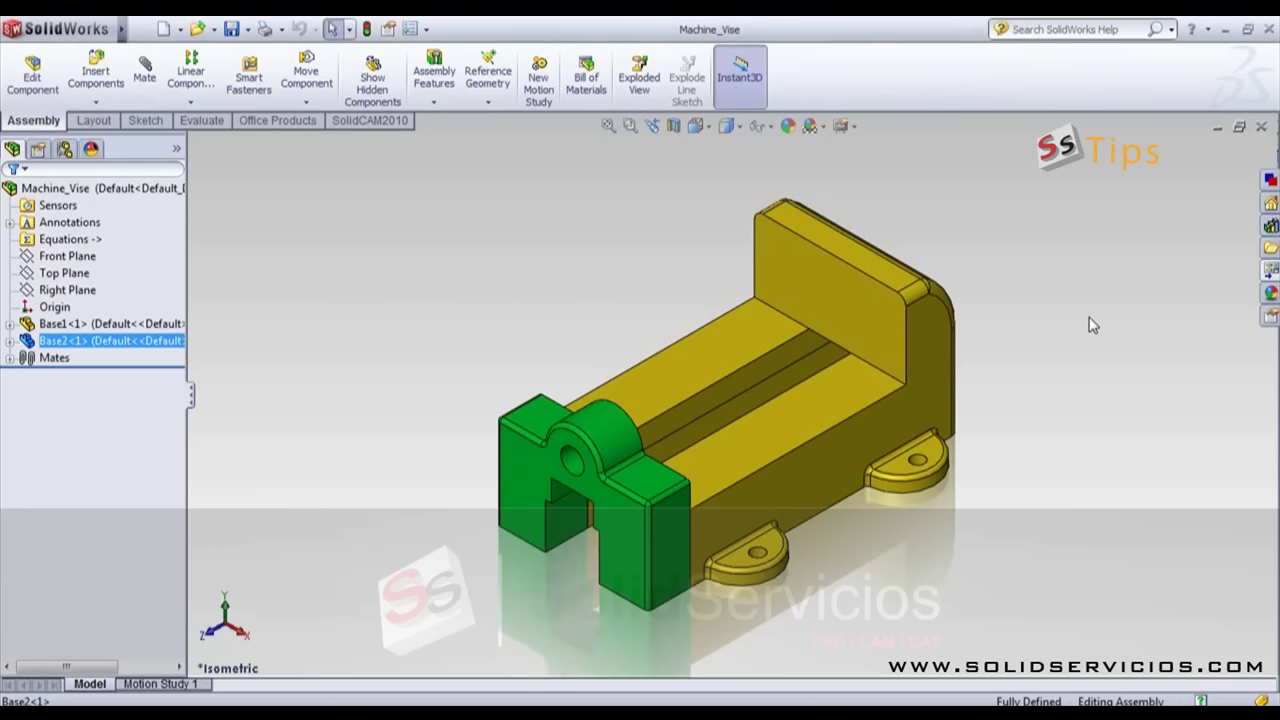
pyautogui.press('Escape')
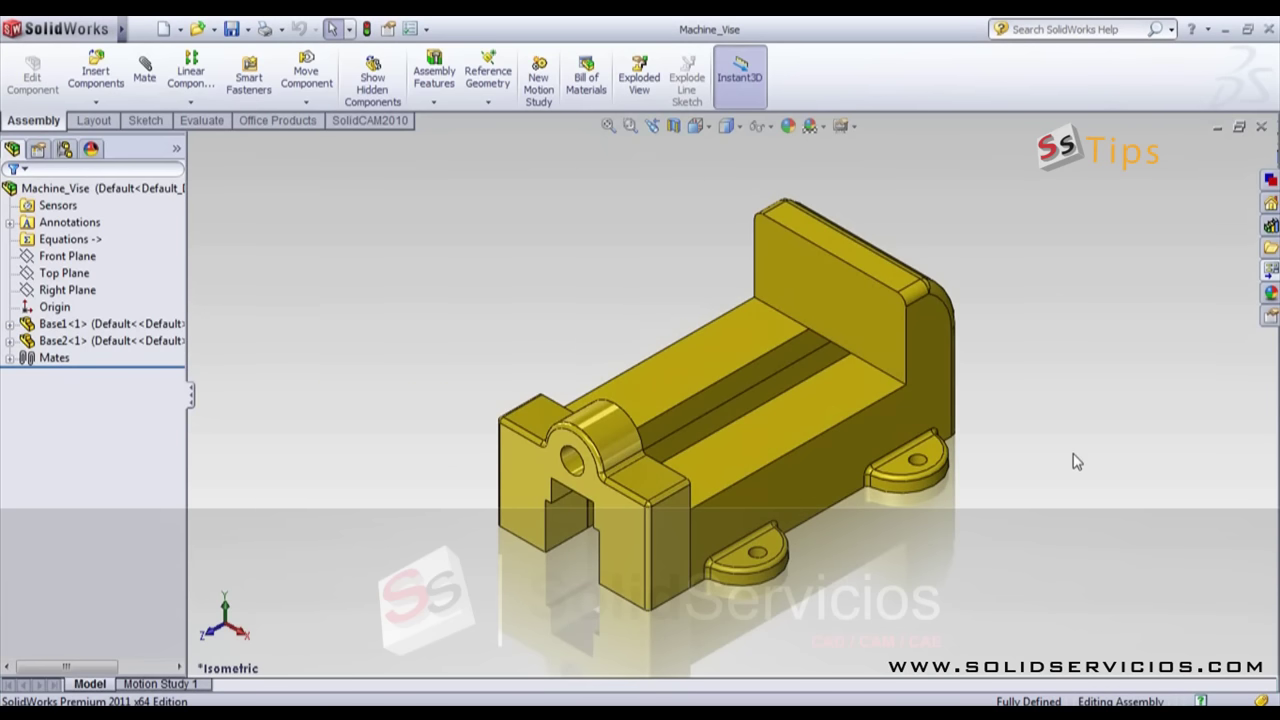
# Step: Insert a new in-context part placed on the vise's back jaw face
pyautogui.click(97, 103)
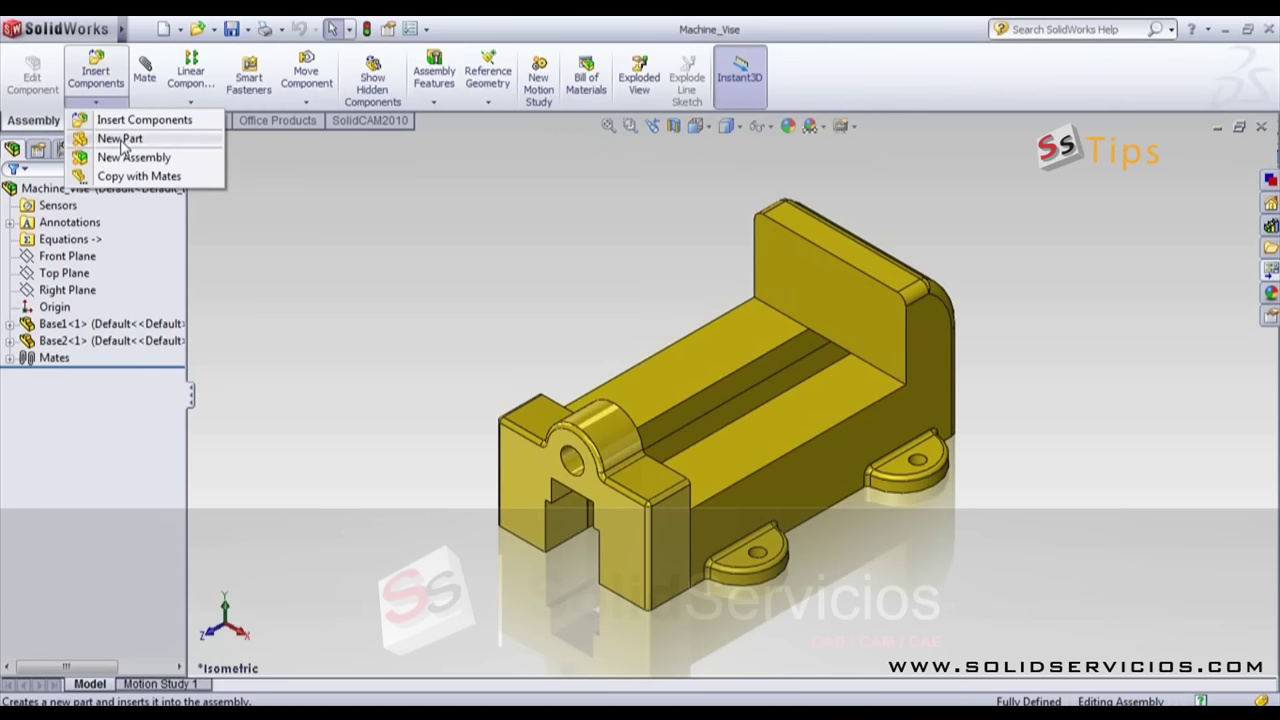
pyautogui.click(121, 140)
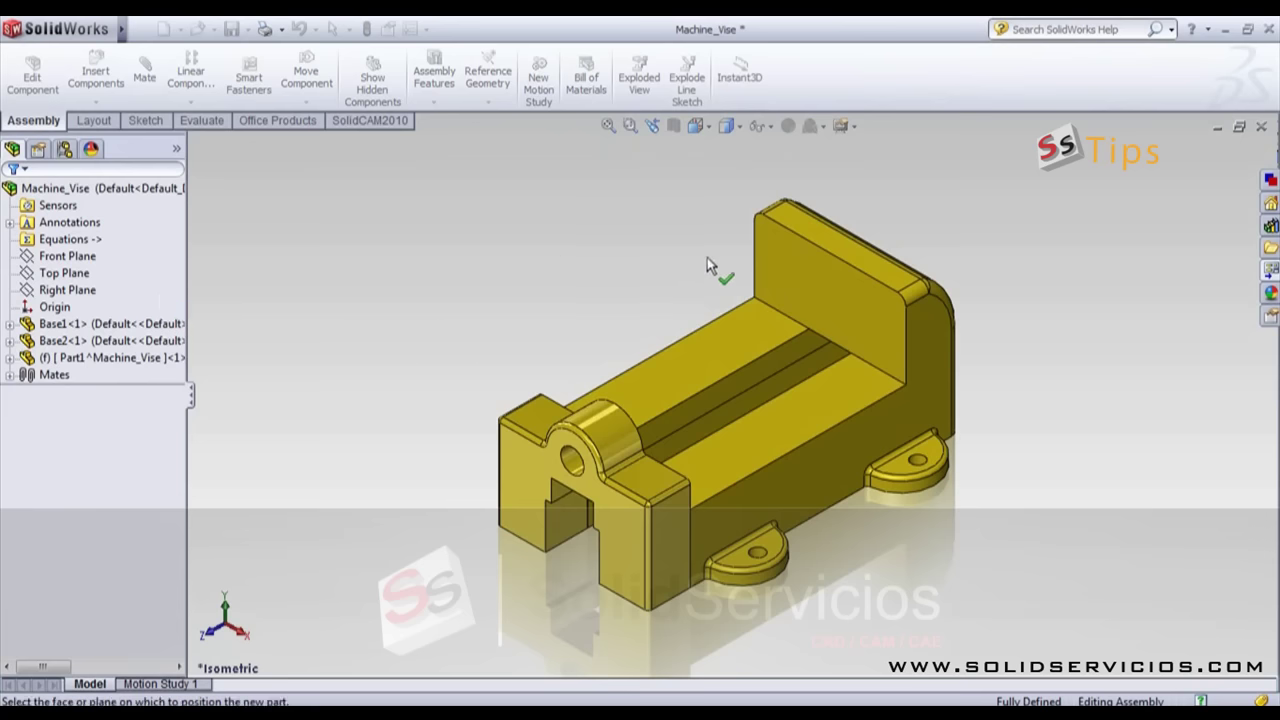
pyautogui.click(803, 290)
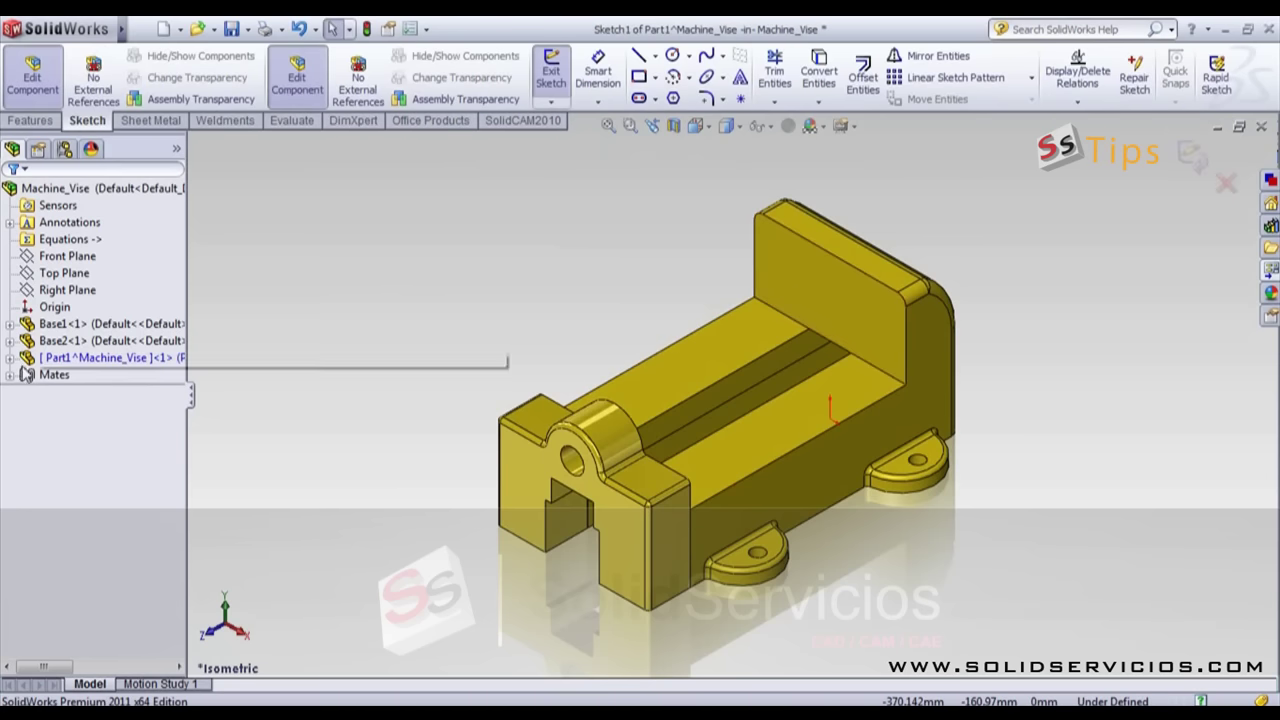
pyautogui.click(10, 360)
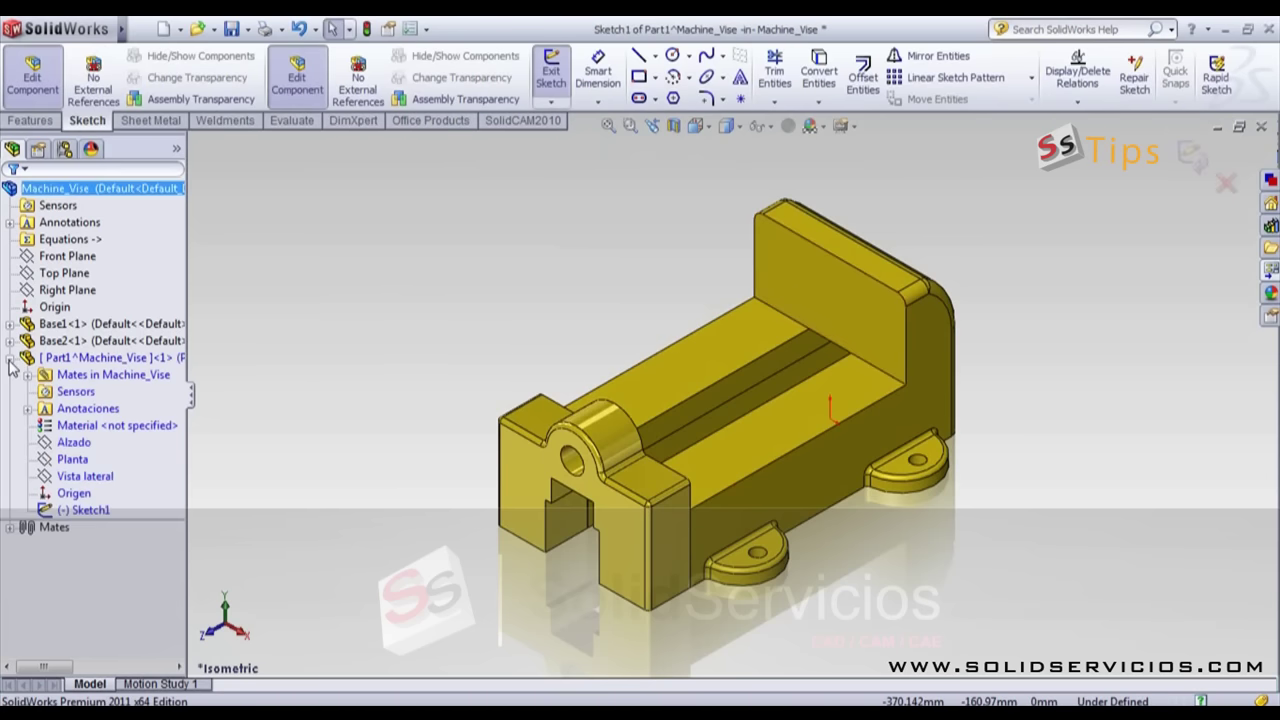
pyautogui.click(121, 377)
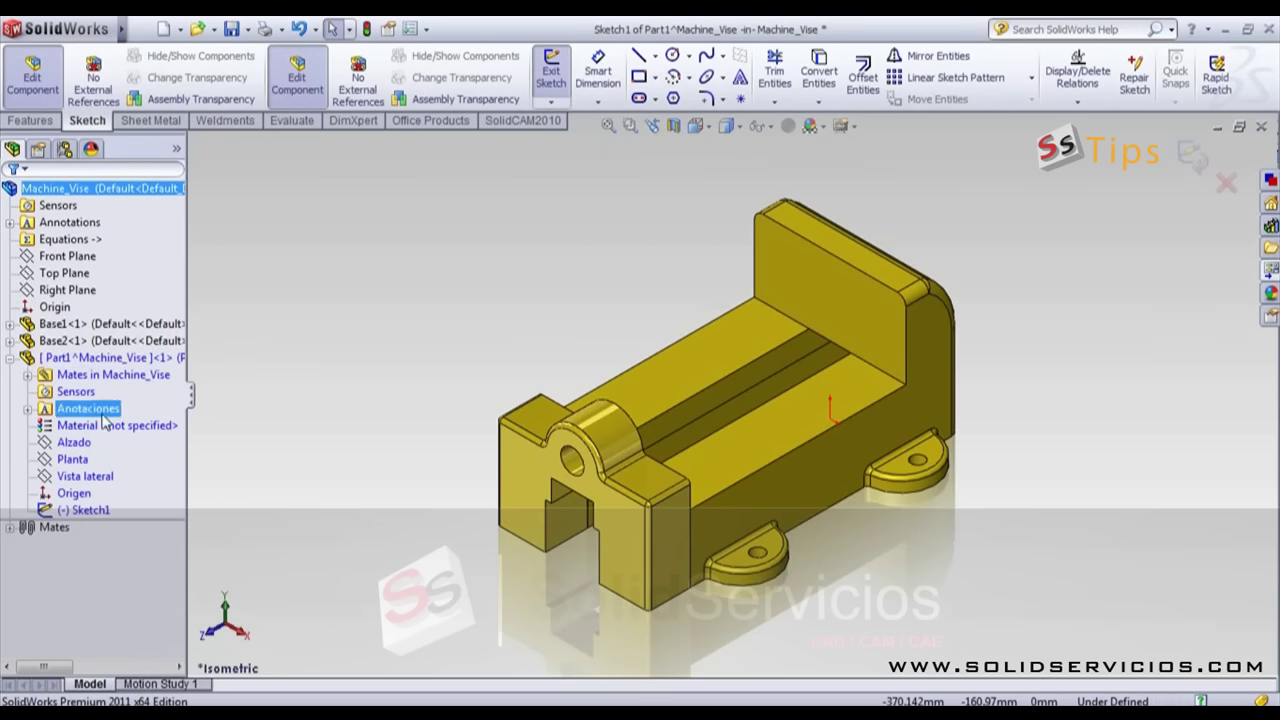
pyautogui.click(30, 78)
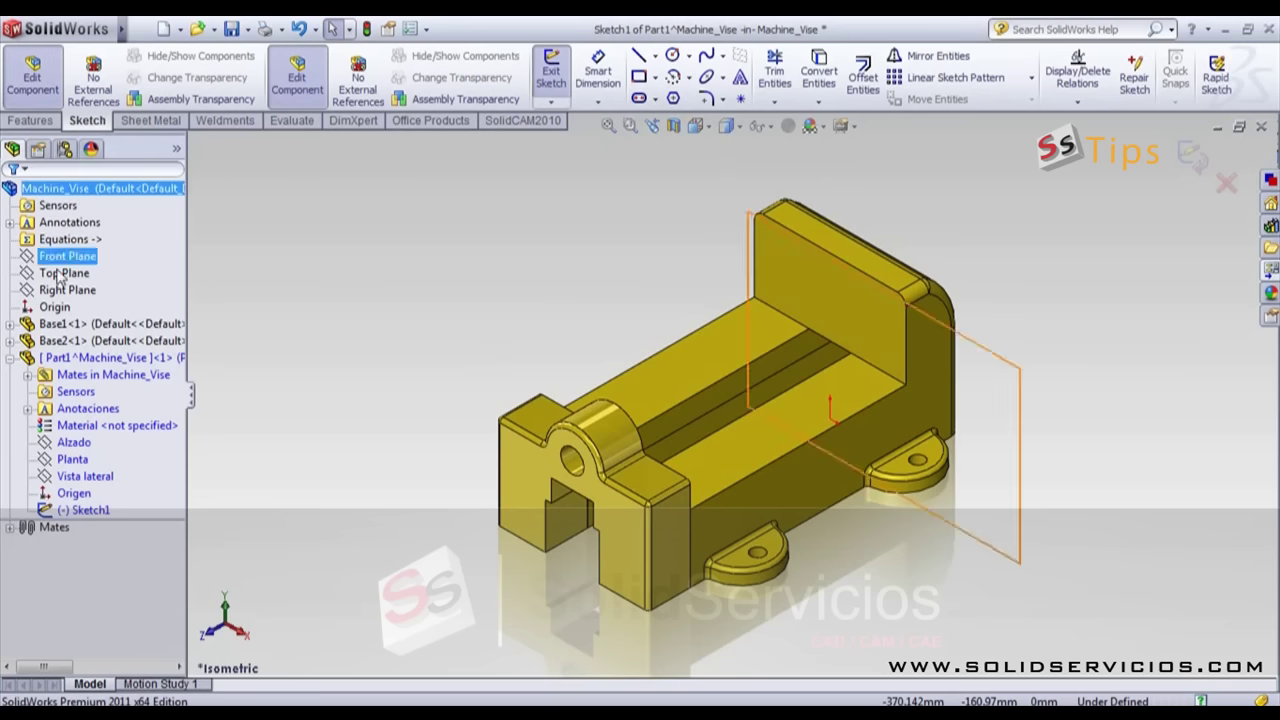
# Step: Convert the back jaw face outline and extrude it 5 mm into a plate
pyautogui.click(824, 303)
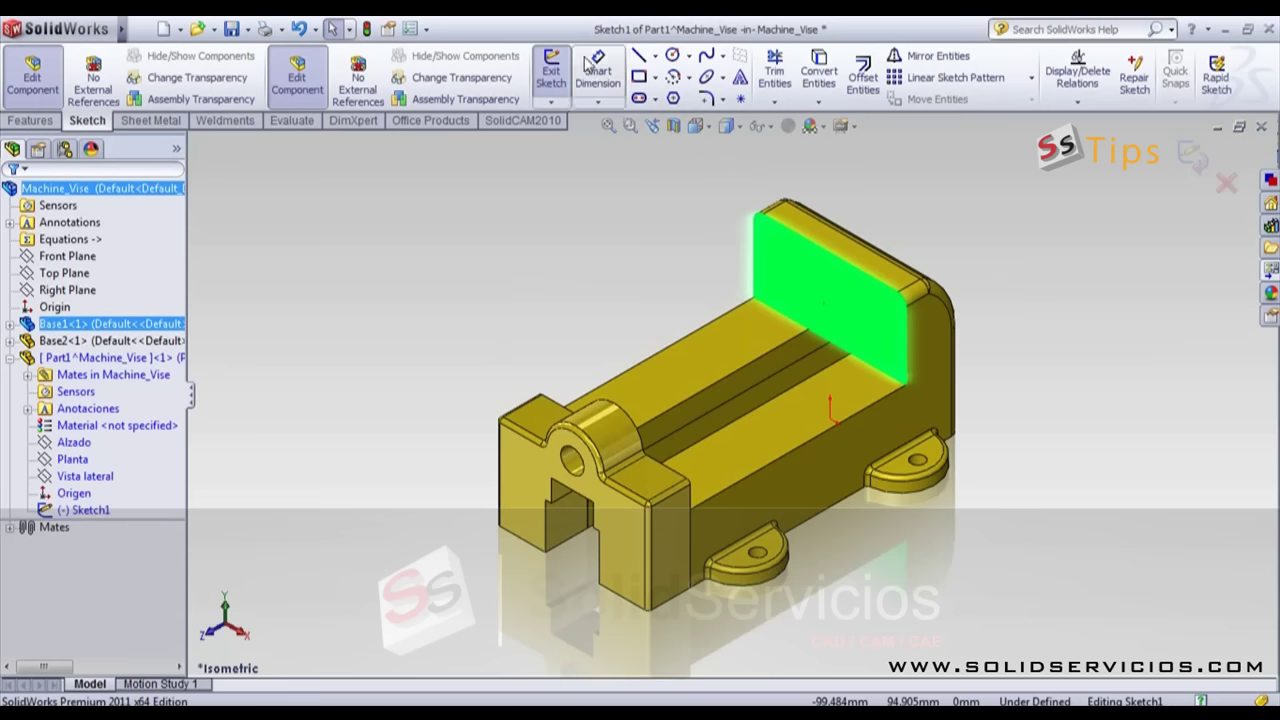
pyautogui.click(818, 76)
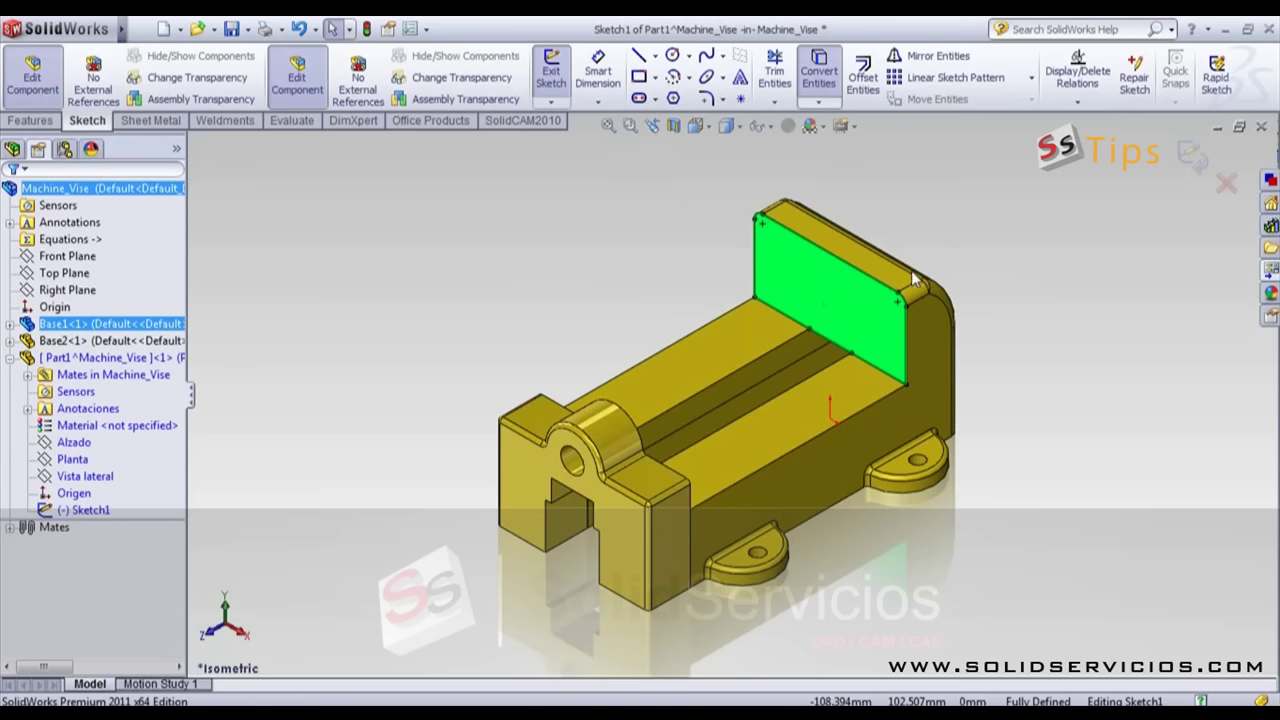
pyautogui.click(577, 94)
pyautogui.write('5')
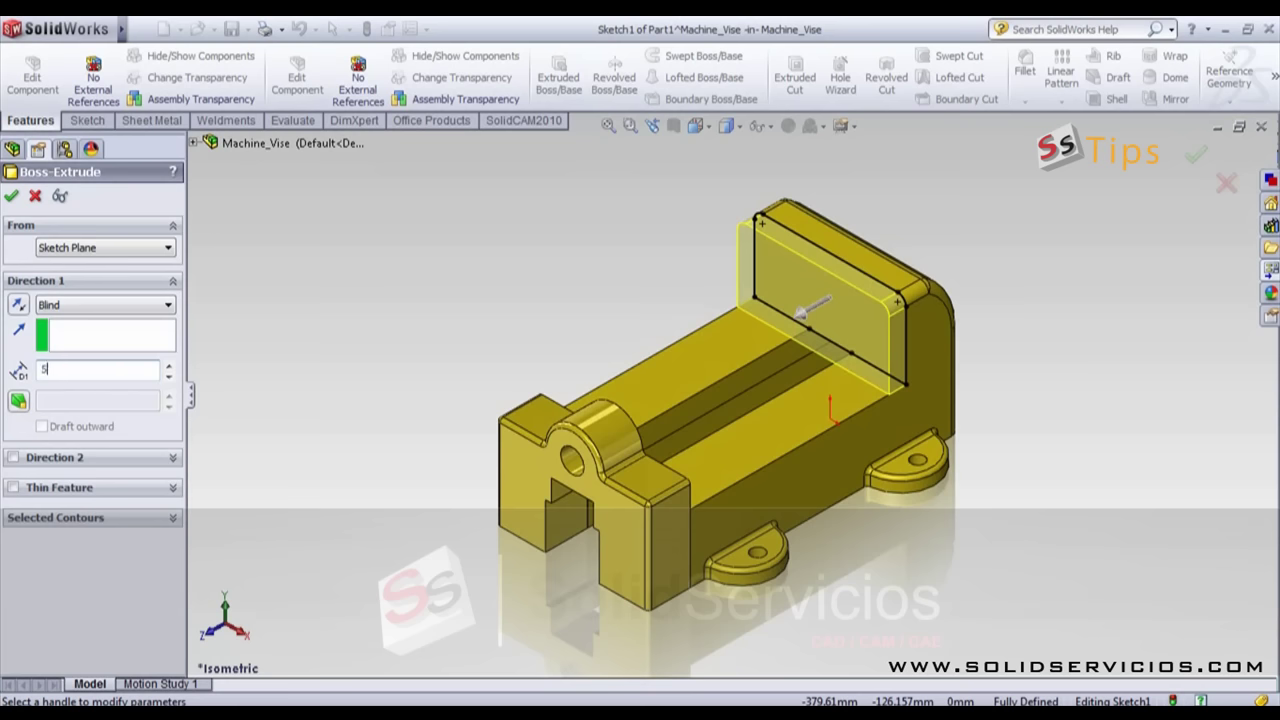
pyautogui.press('Return')
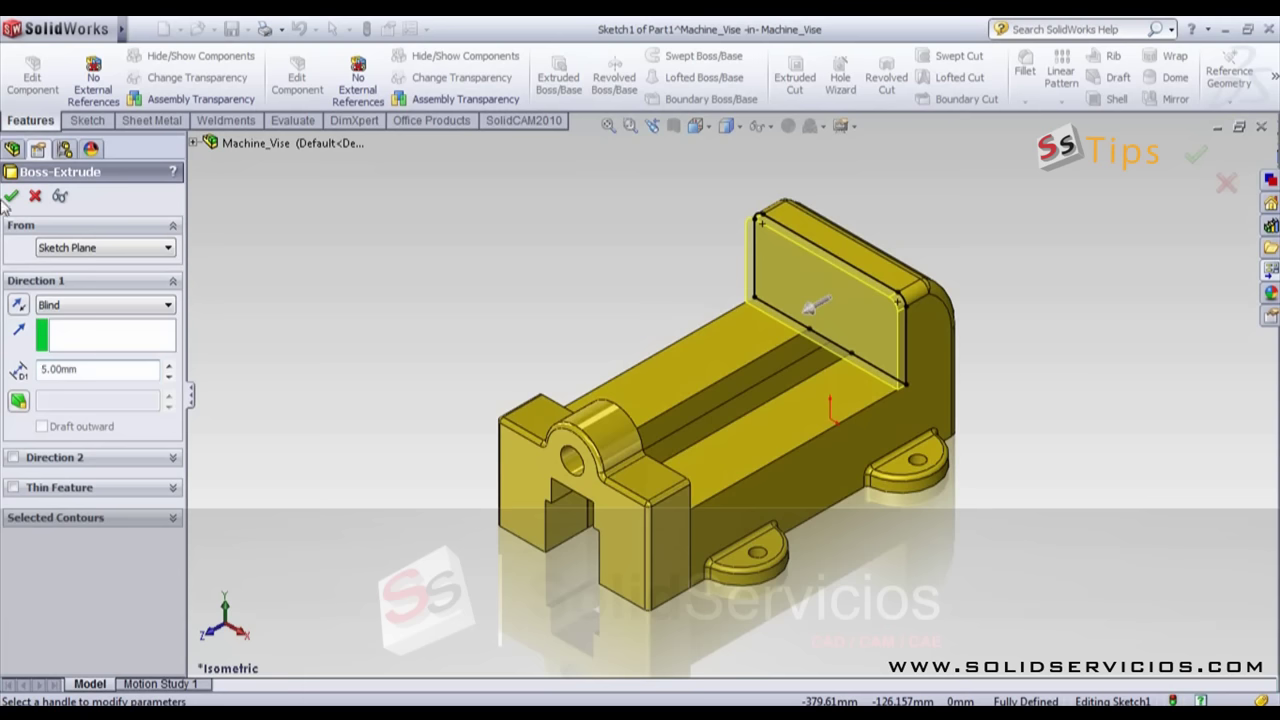
pyautogui.click(12, 196)
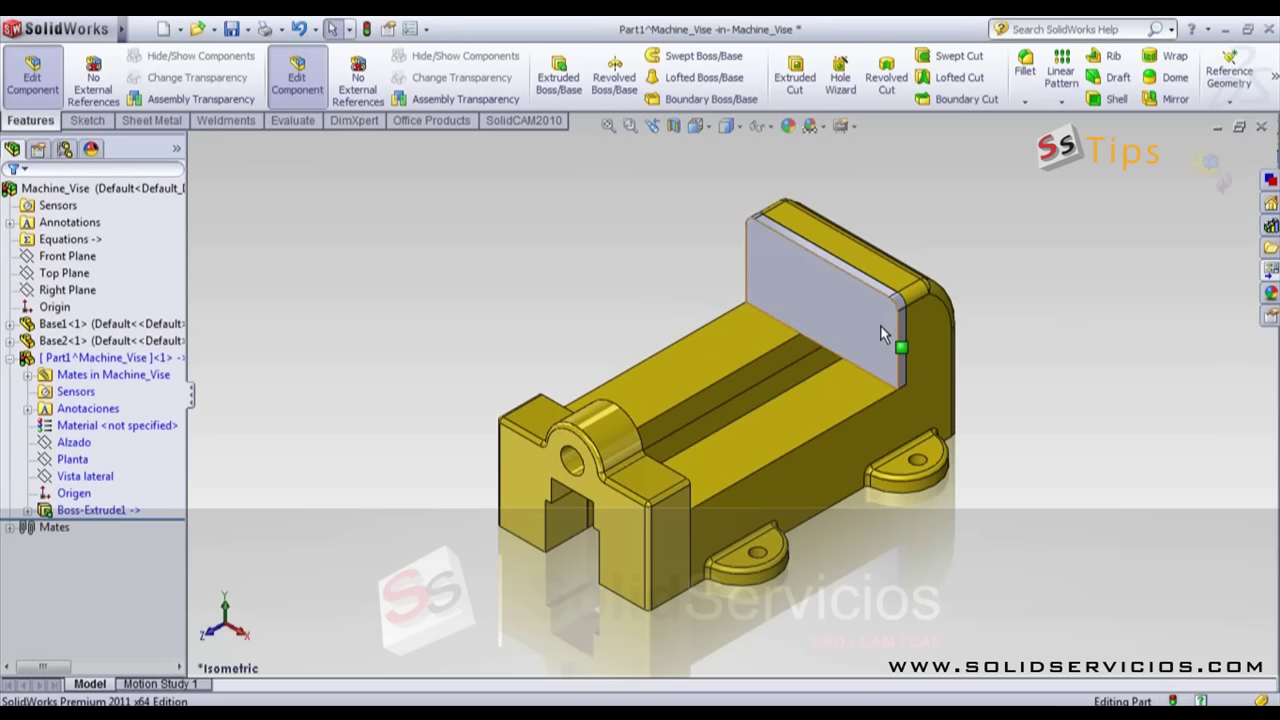
# Step: Exit part editing and return to the Machine_Vise assembly
pyautogui.click(1207, 162)
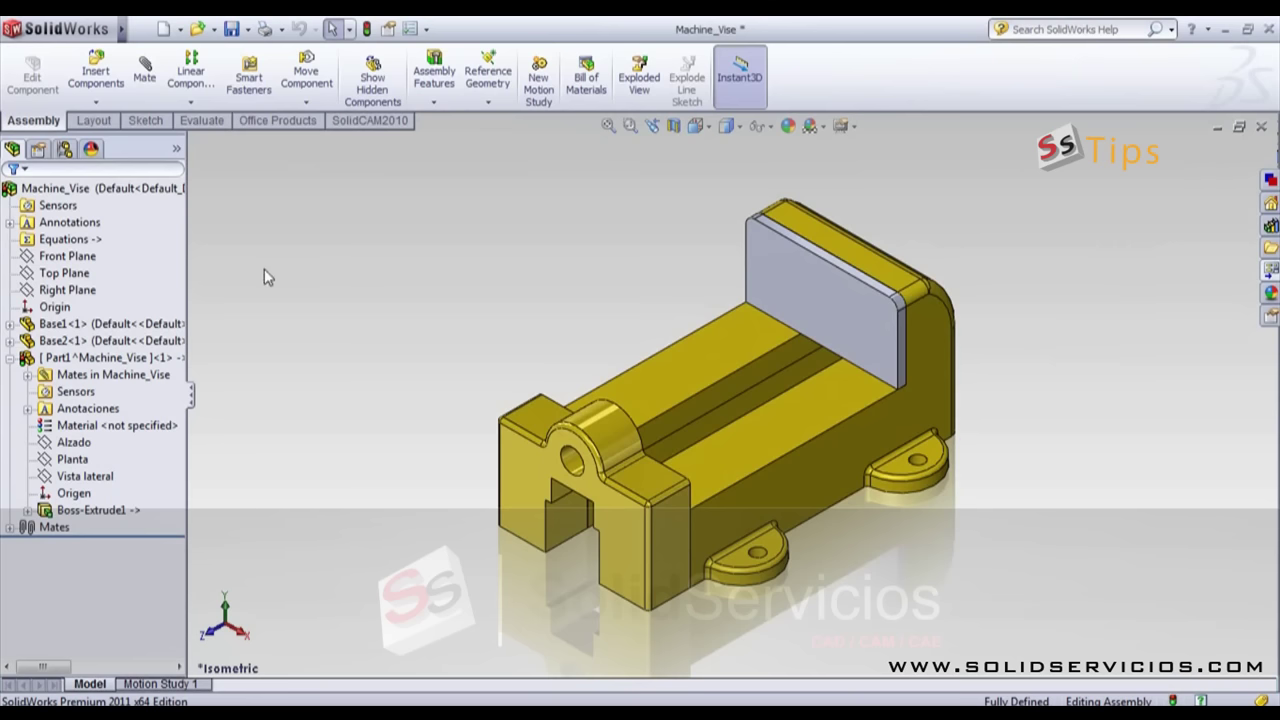
pyautogui.click(60, 358)
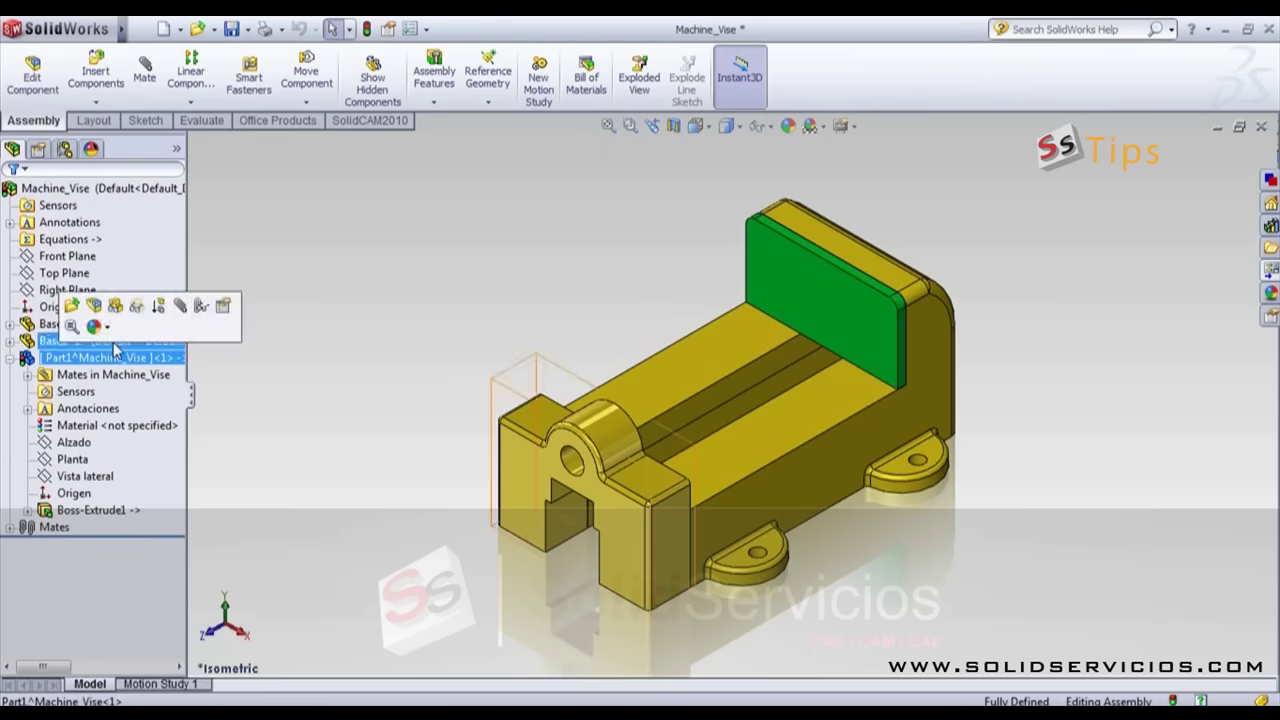
pyautogui.click(92, 511)
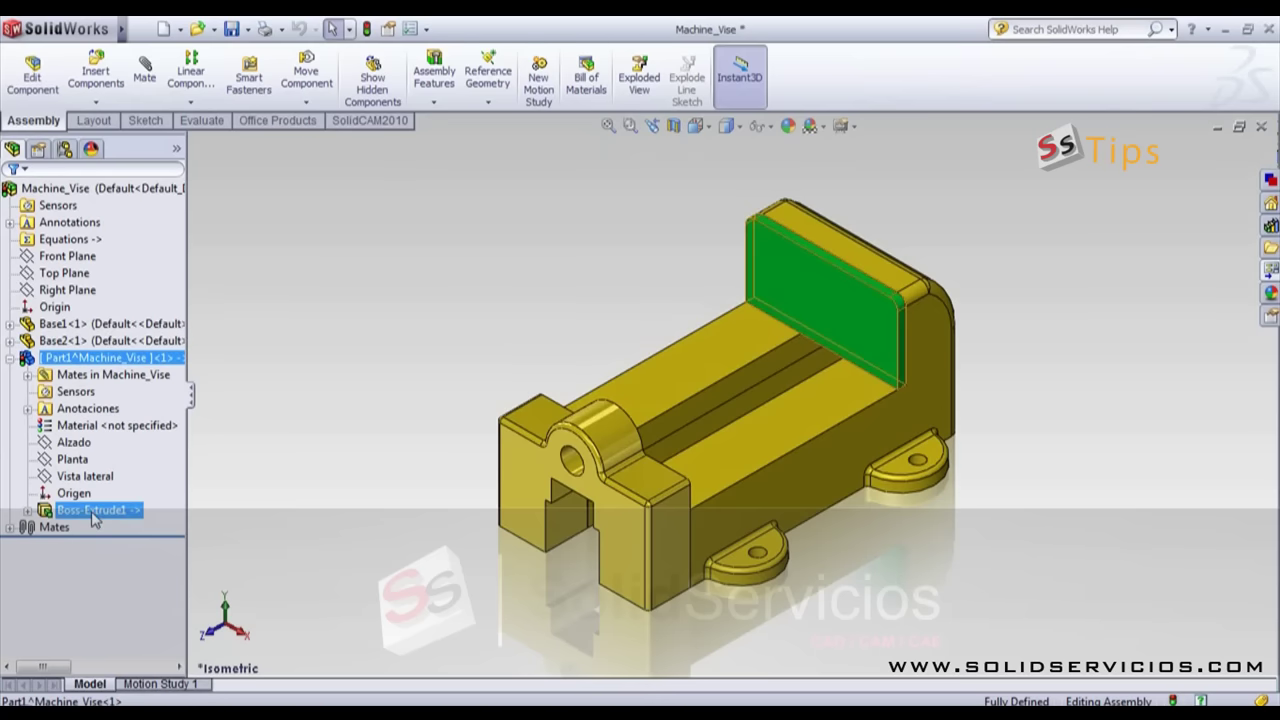
pyautogui.click(100, 375)
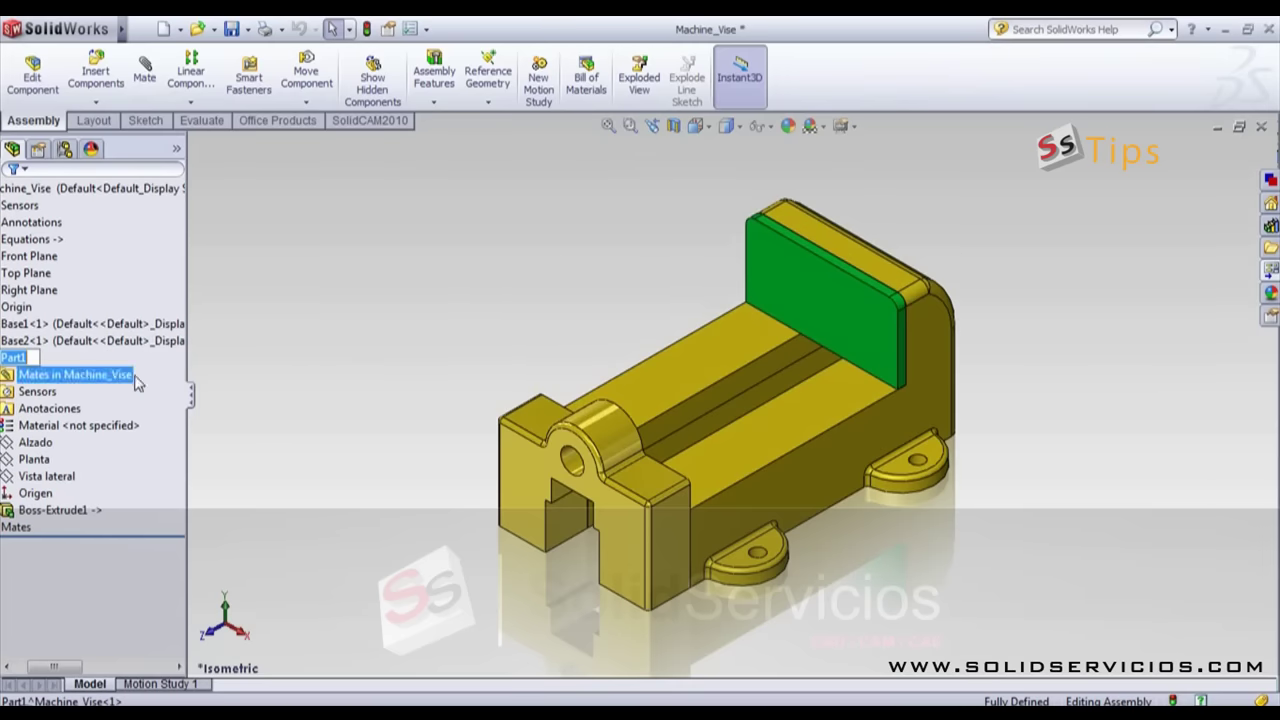
pyautogui.click(40, 667)
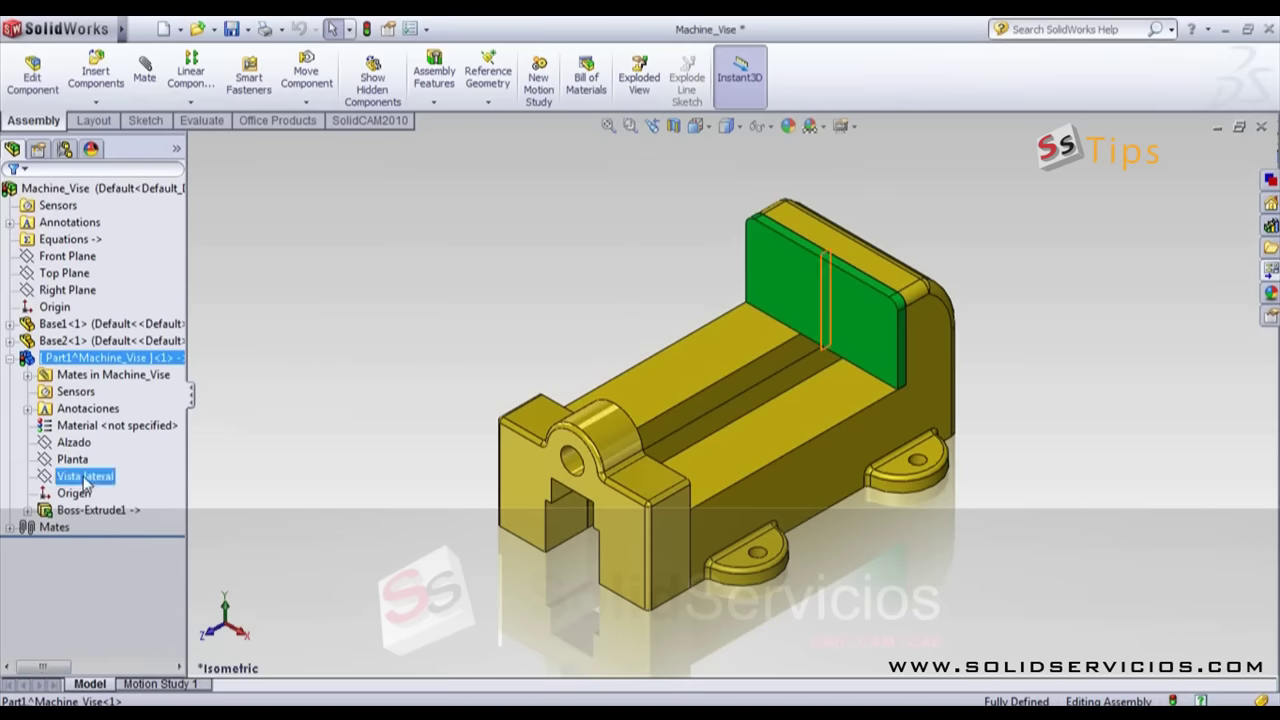
# Step: Rename the new plate part to 'Mordaza Fija'
pyautogui.click(125, 360)
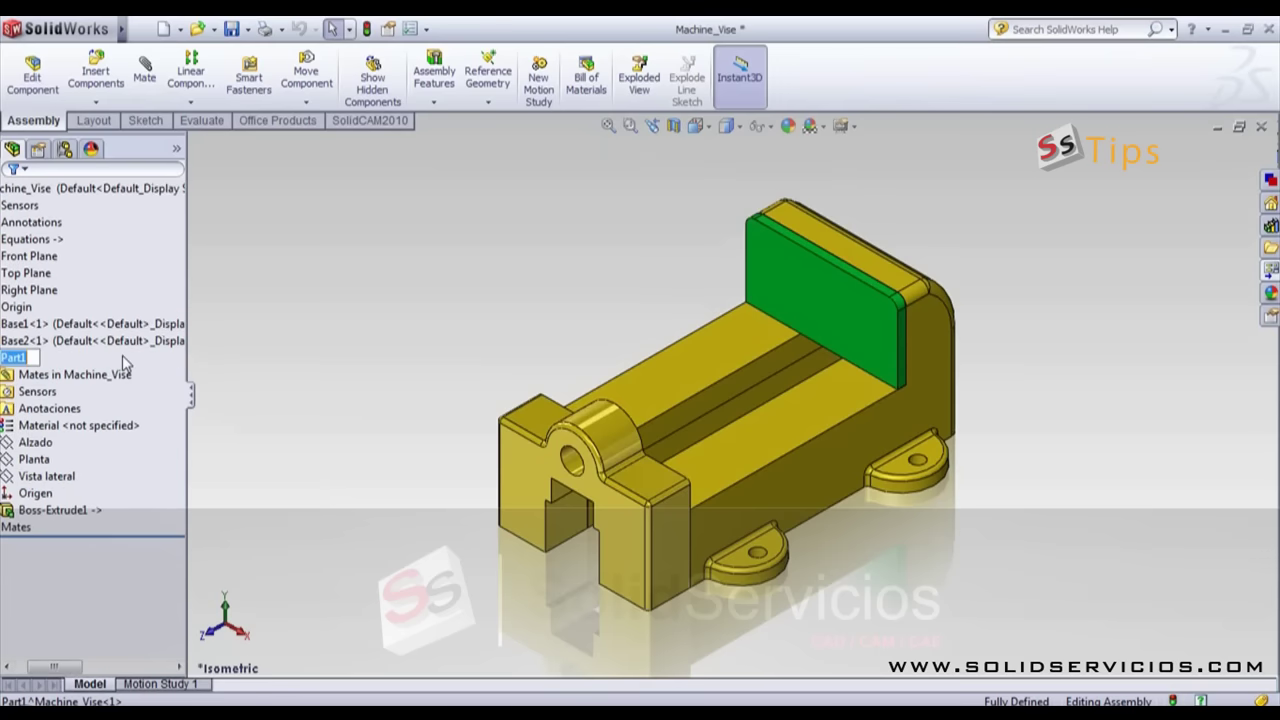
pyautogui.press('BackSpace')
pyautogui.write('Mordaza Fija')
pyautogui.press('Return')
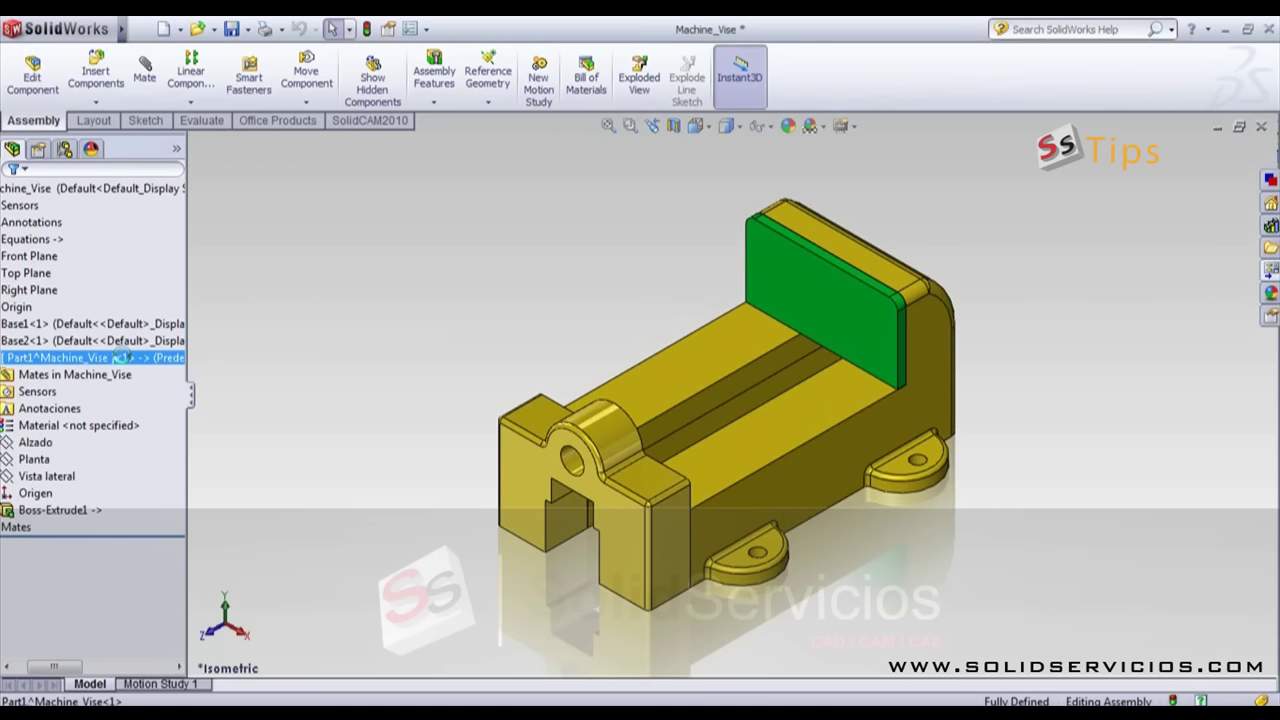
pyautogui.click(6, 666)
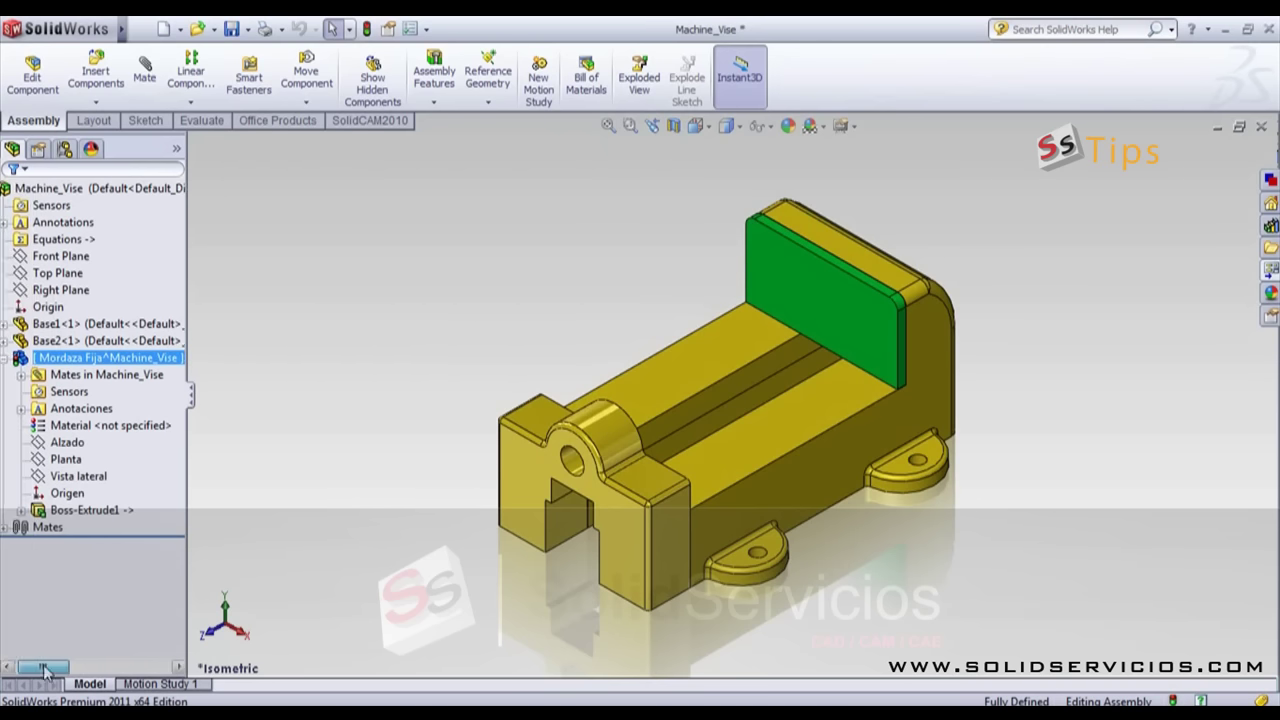
pyautogui.click(90, 605)
pyautogui.click(96, 101)
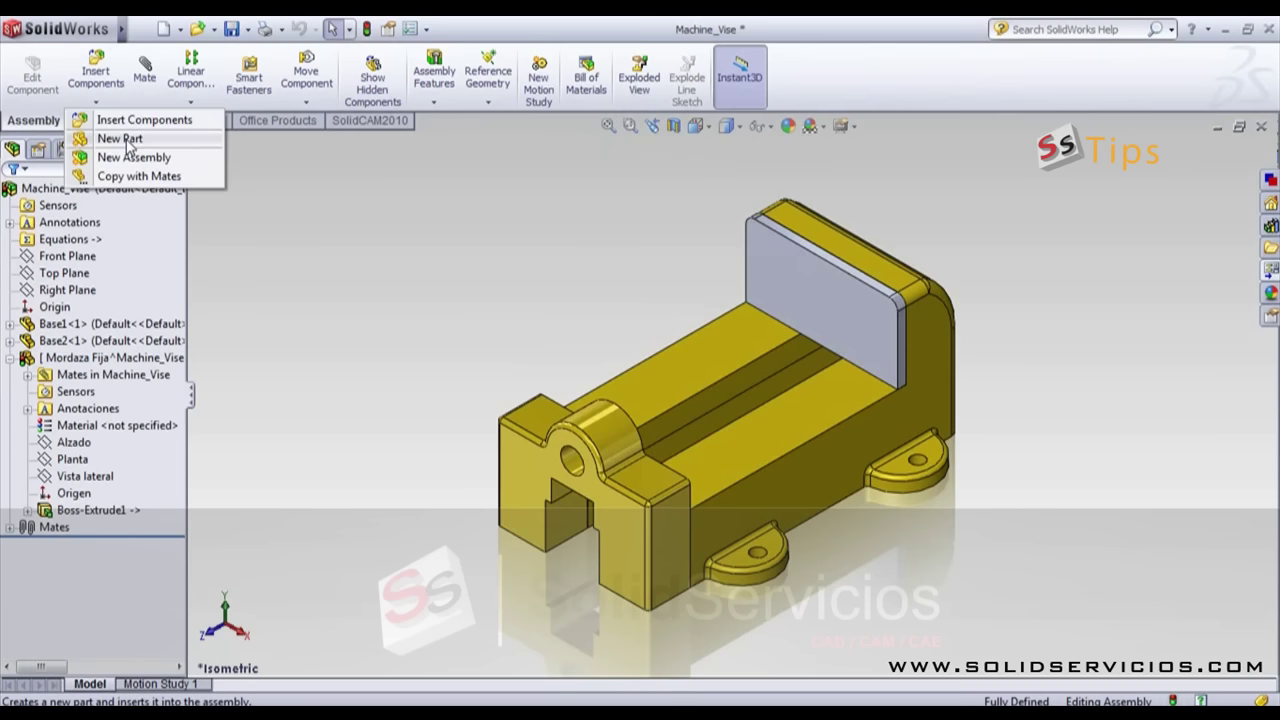
# Step: Insert a second new in-context part on the movable jaw face
pyautogui.click(124, 141)
pyautogui.moveTo(478, 445)
pyautogui.mouseDown(button='middle')
pyautogui.moveTo(326, 277)
pyautogui.moveTo(306, 343)
pyautogui.mouseUp(button='middle')
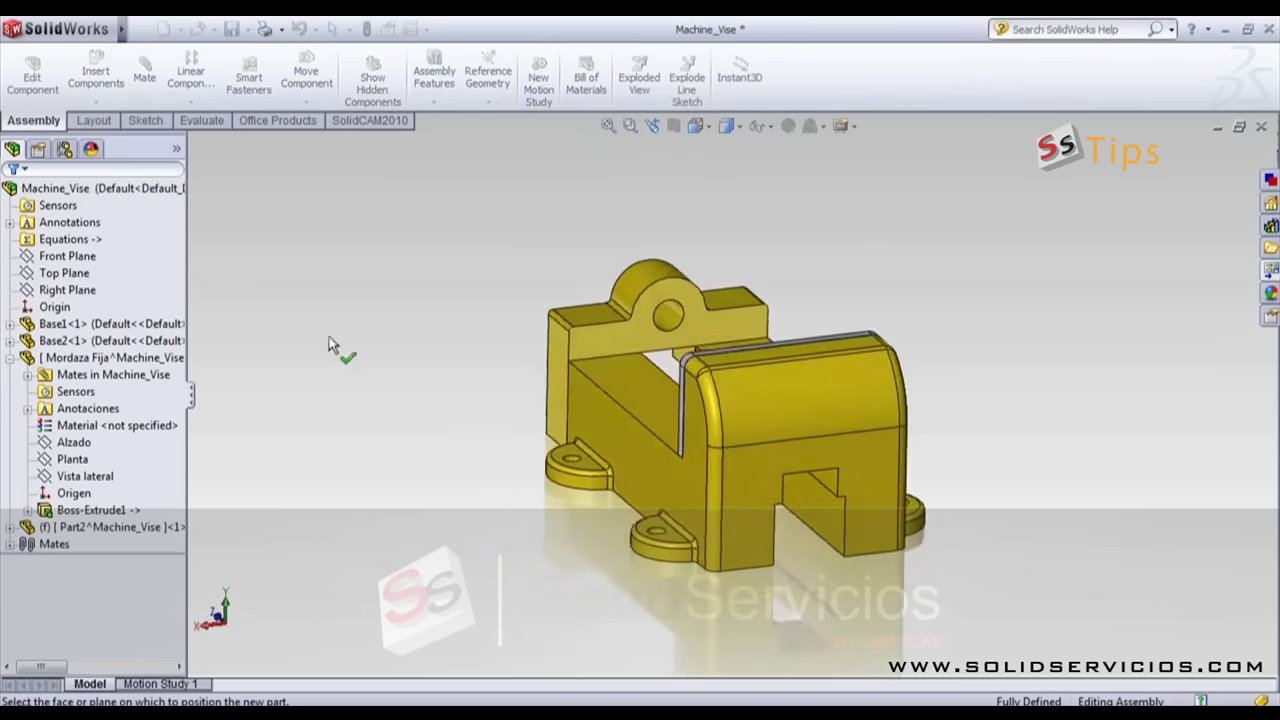
pyautogui.click(630, 336)
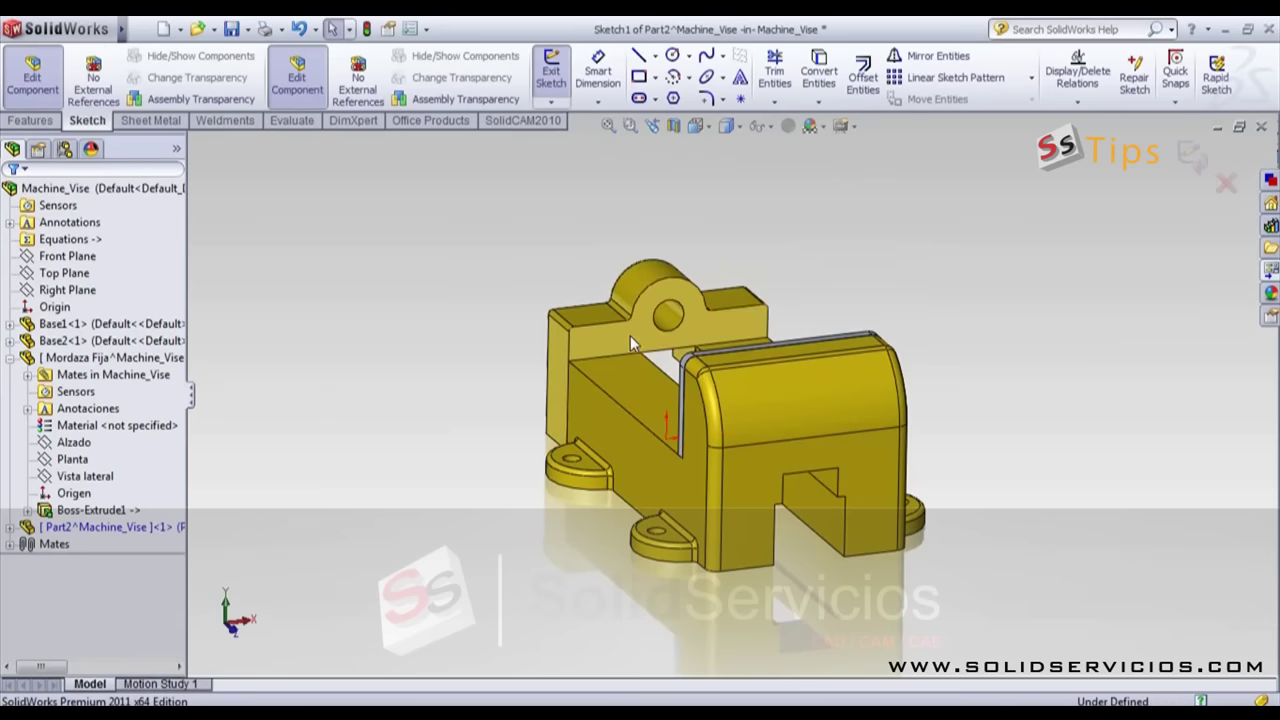
pyautogui.moveTo(760, 305)
pyautogui.mouseDown(button='middle')
pyautogui.moveTo(836, 272)
pyautogui.moveTo(826, 301)
pyautogui.mouseUp(button='middle')
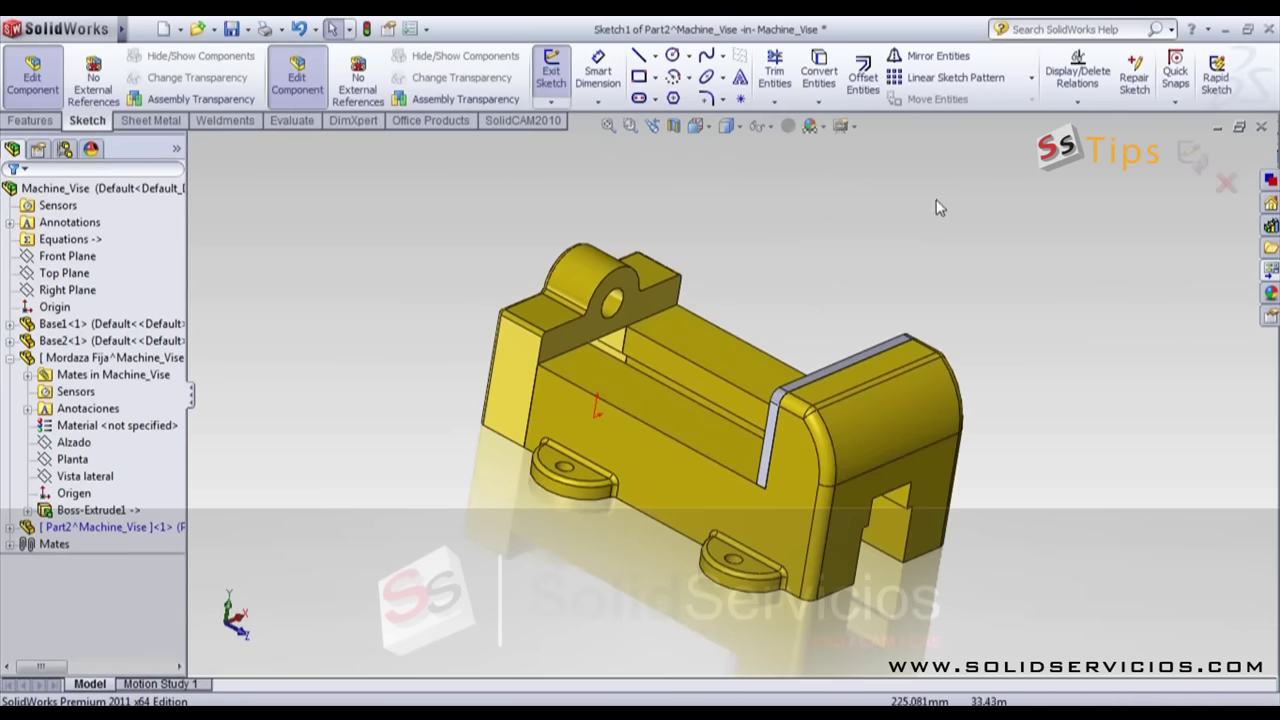
# Step: Convert the base end face edges into the sketch and view it Normal To
pyautogui.click(588, 338)
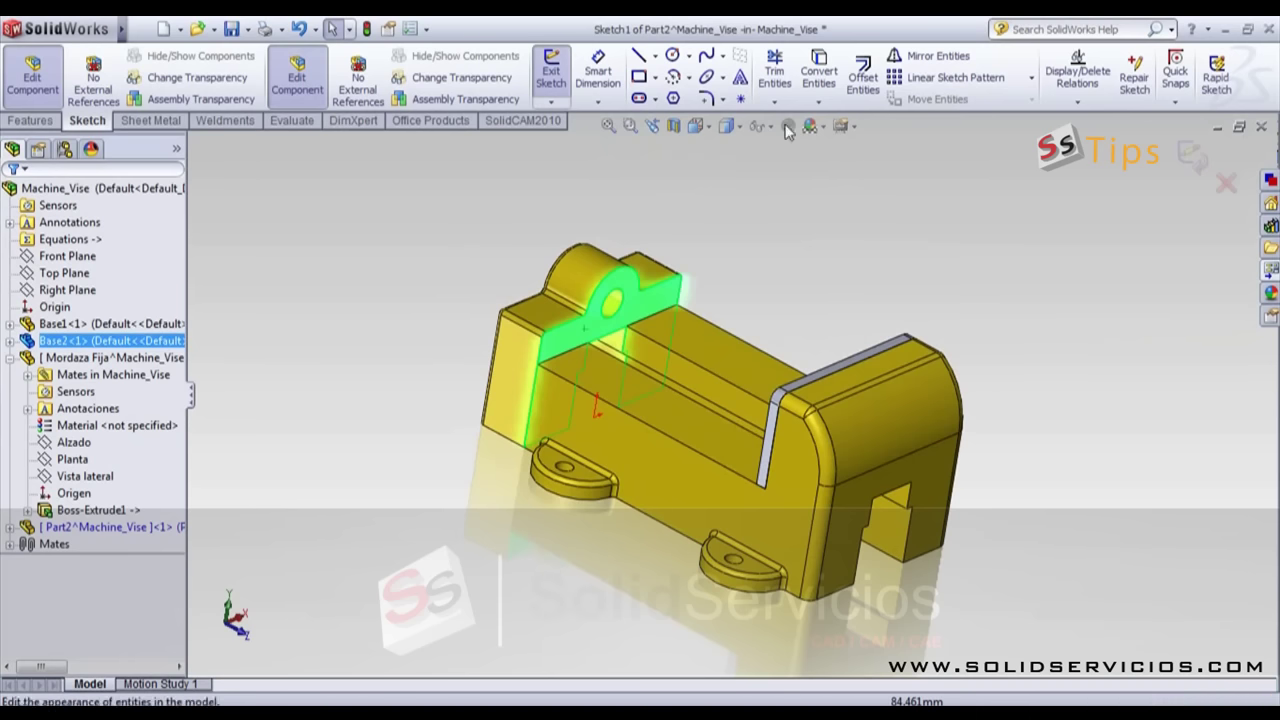
pyautogui.click(822, 78)
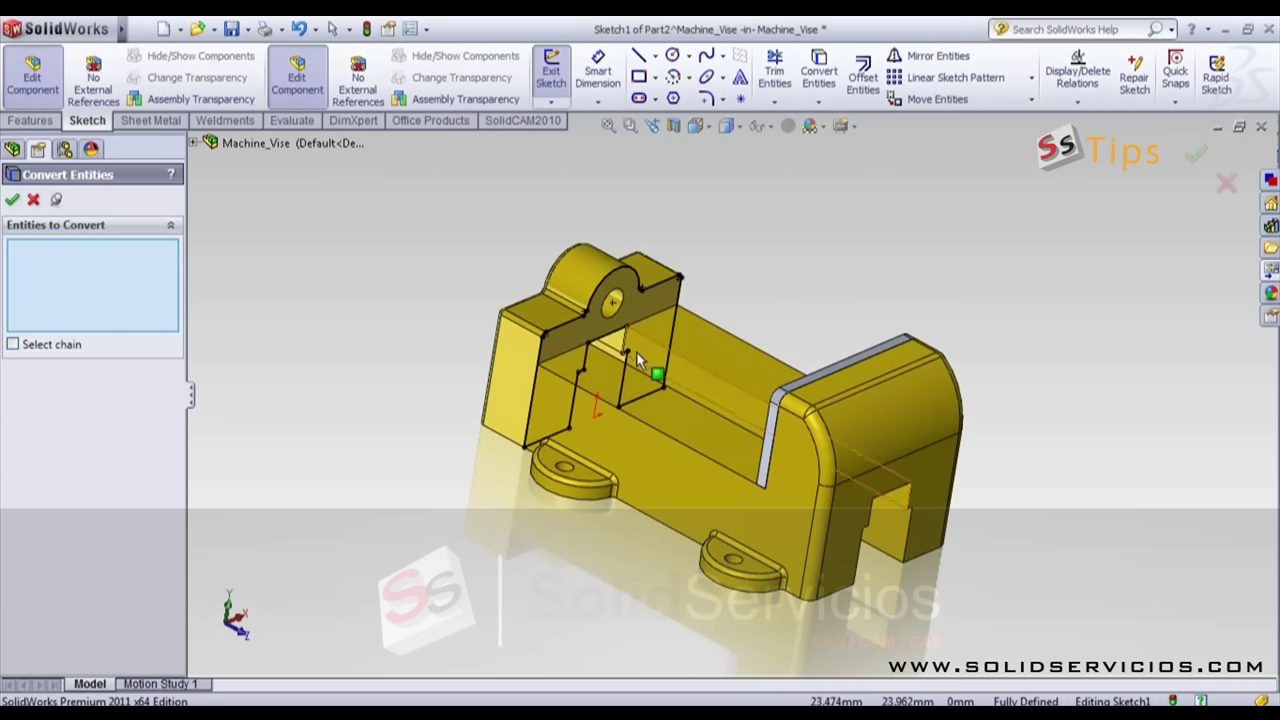
pyautogui.press('Return')
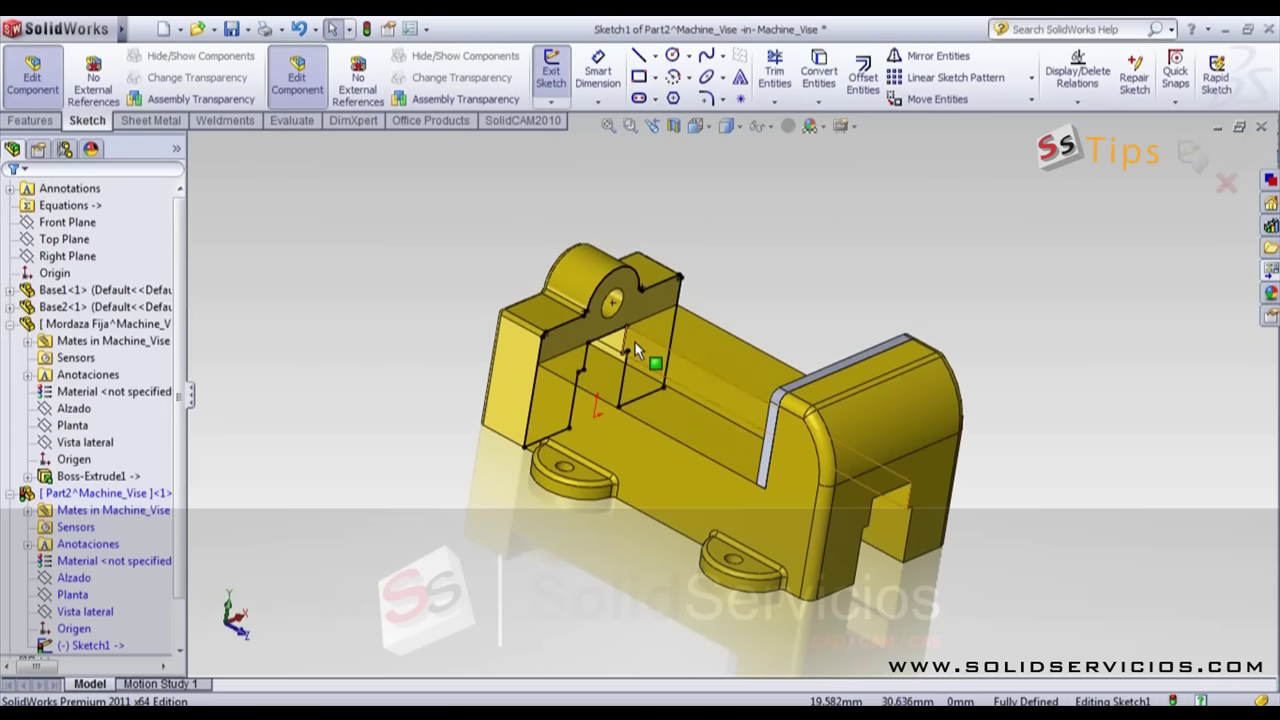
pyautogui.hotkey('ctrl', '8')
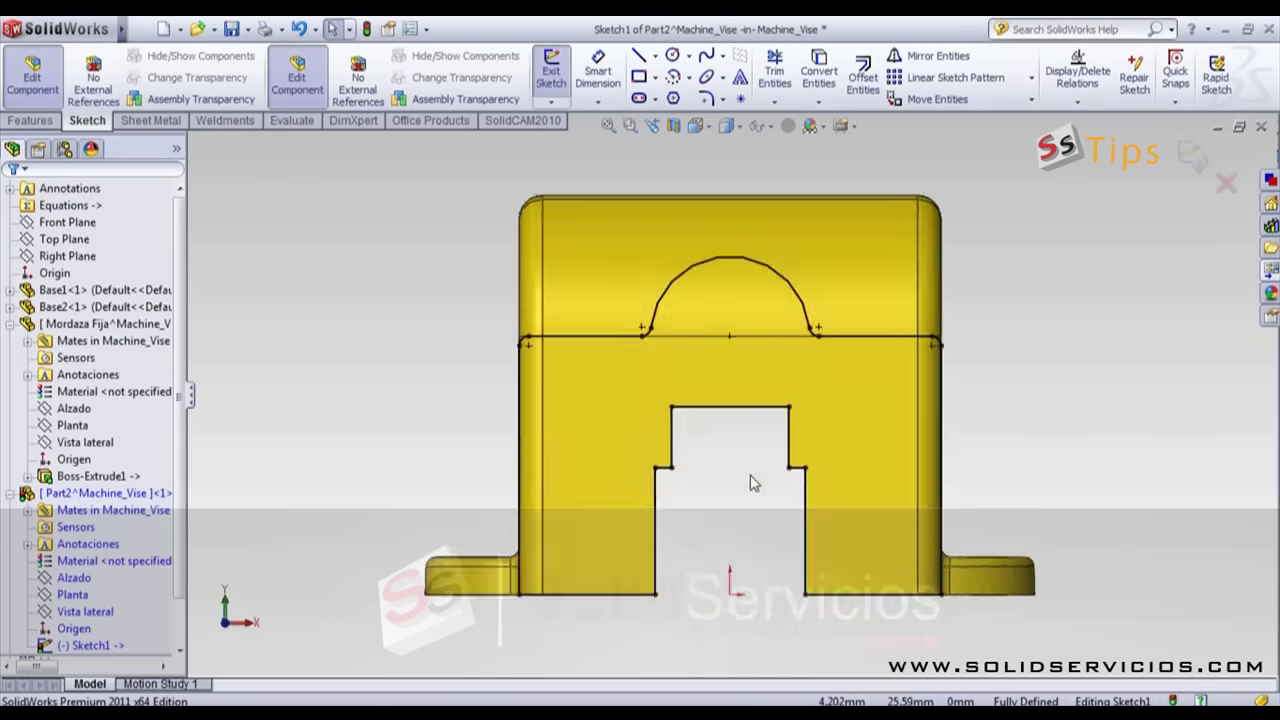
pyautogui.moveTo(1040, 374); pyautogui.dragTo(483, 633)
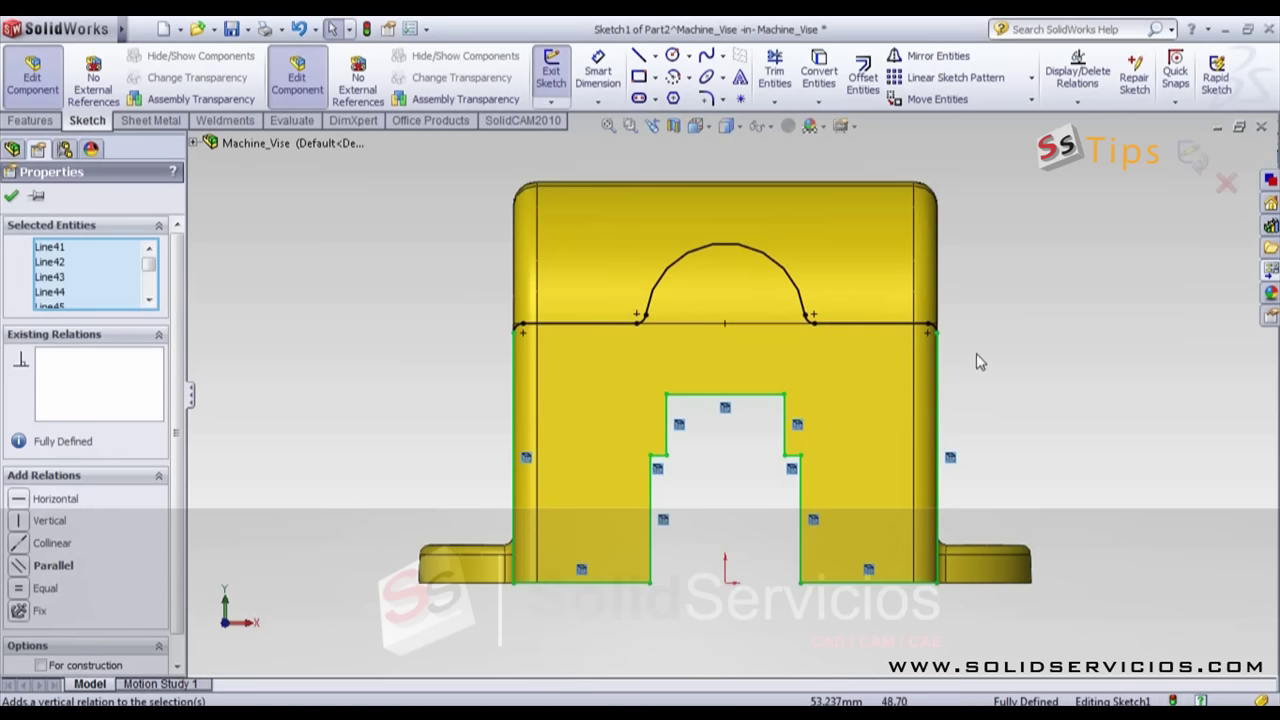
pyautogui.moveTo(852, 630); pyautogui.dragTo(599, 365)
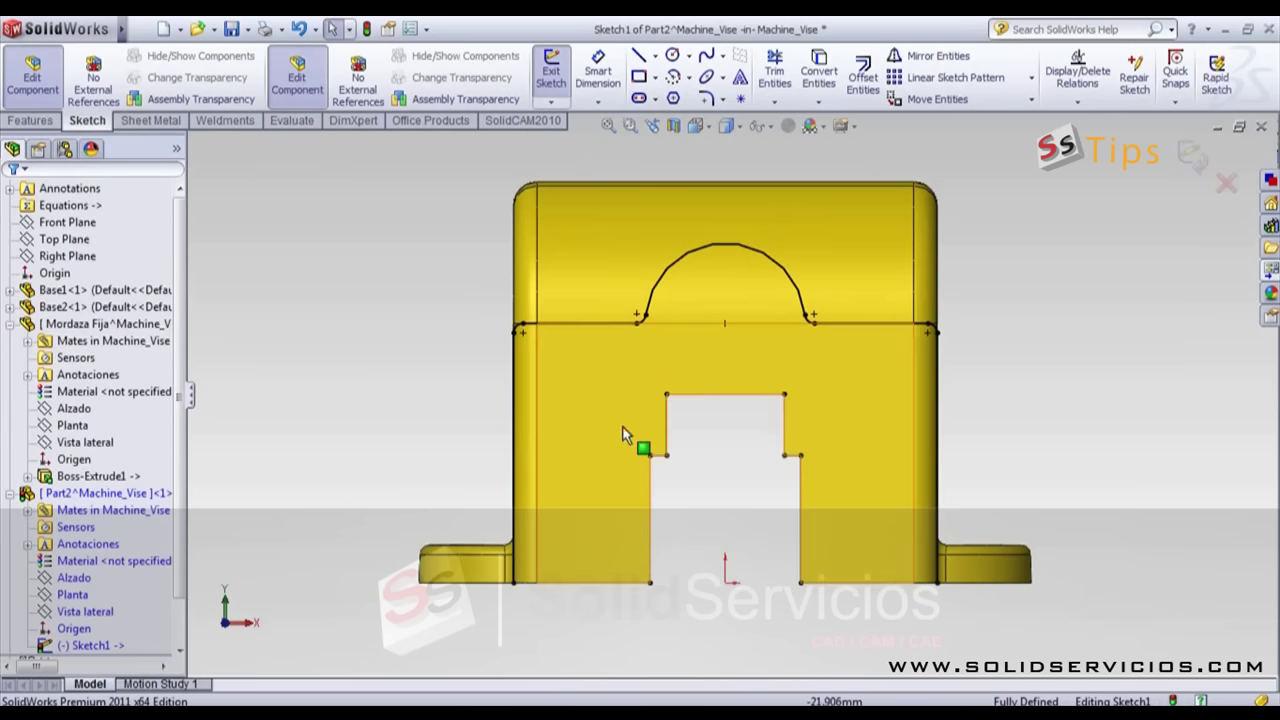
# Step: Place sketch points on the base's left and right side edges
pyautogui.click(516, 400)
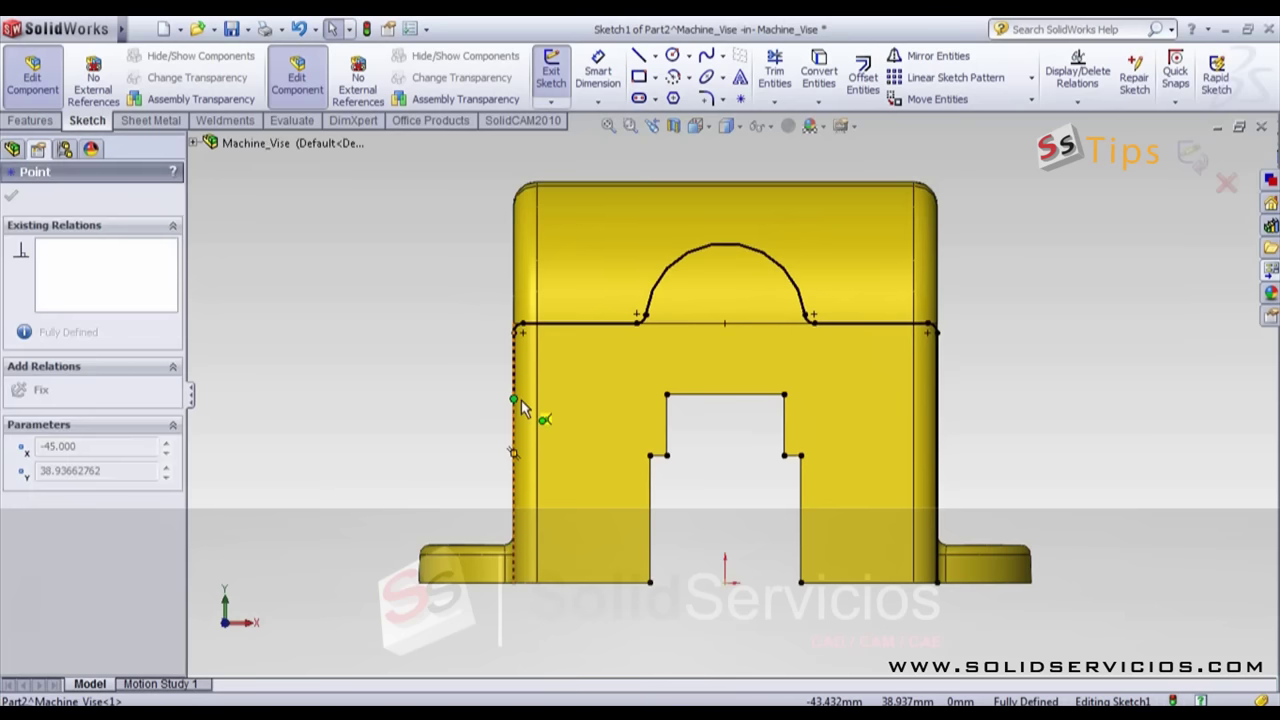
pyautogui.moveTo(521, 400); pyautogui.dragTo(525, 382)
pyautogui.click(519, 393)
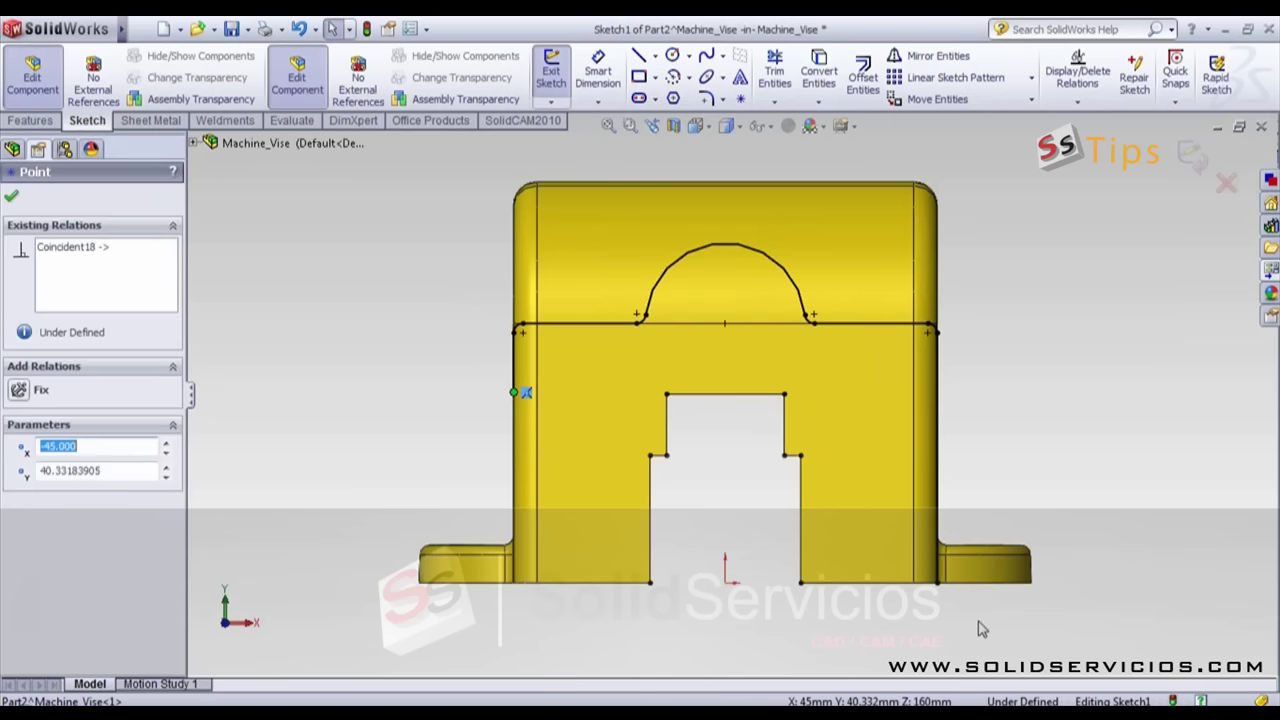
pyautogui.click(937, 393)
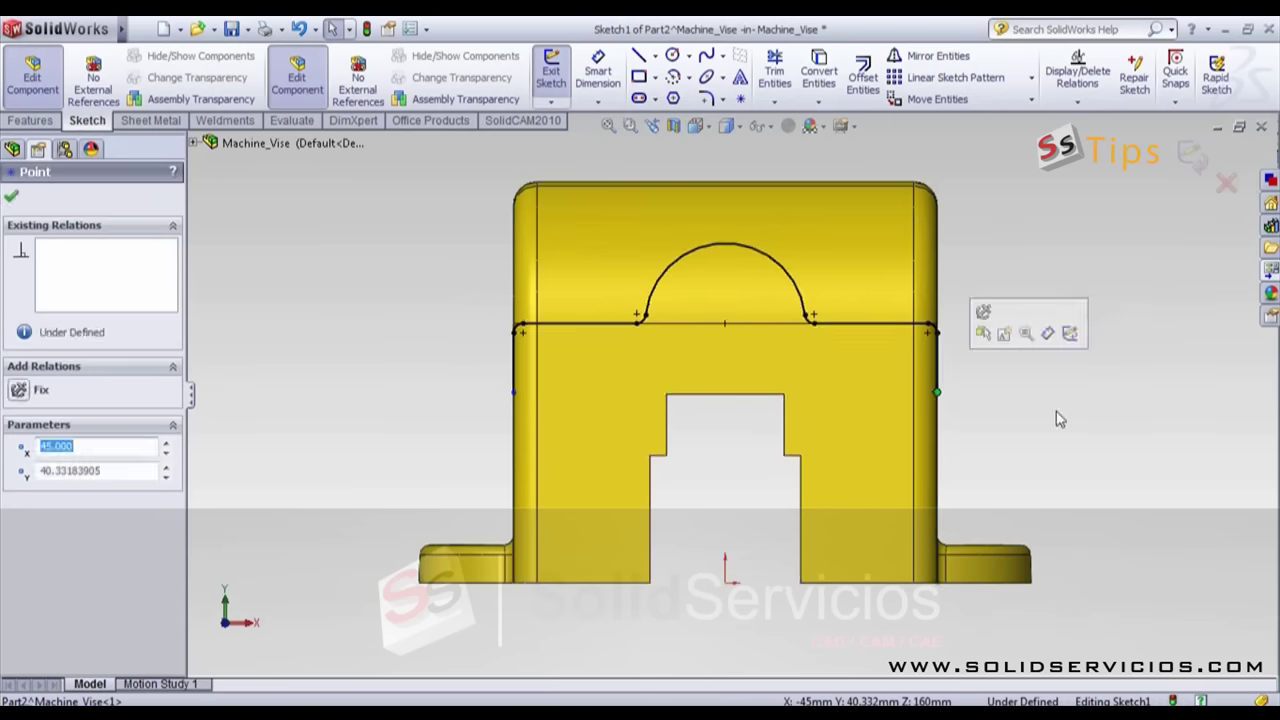
pyautogui.press('Escape')
pyautogui.moveTo(1098, 428); pyautogui.dragTo(1062, 438, button='right')
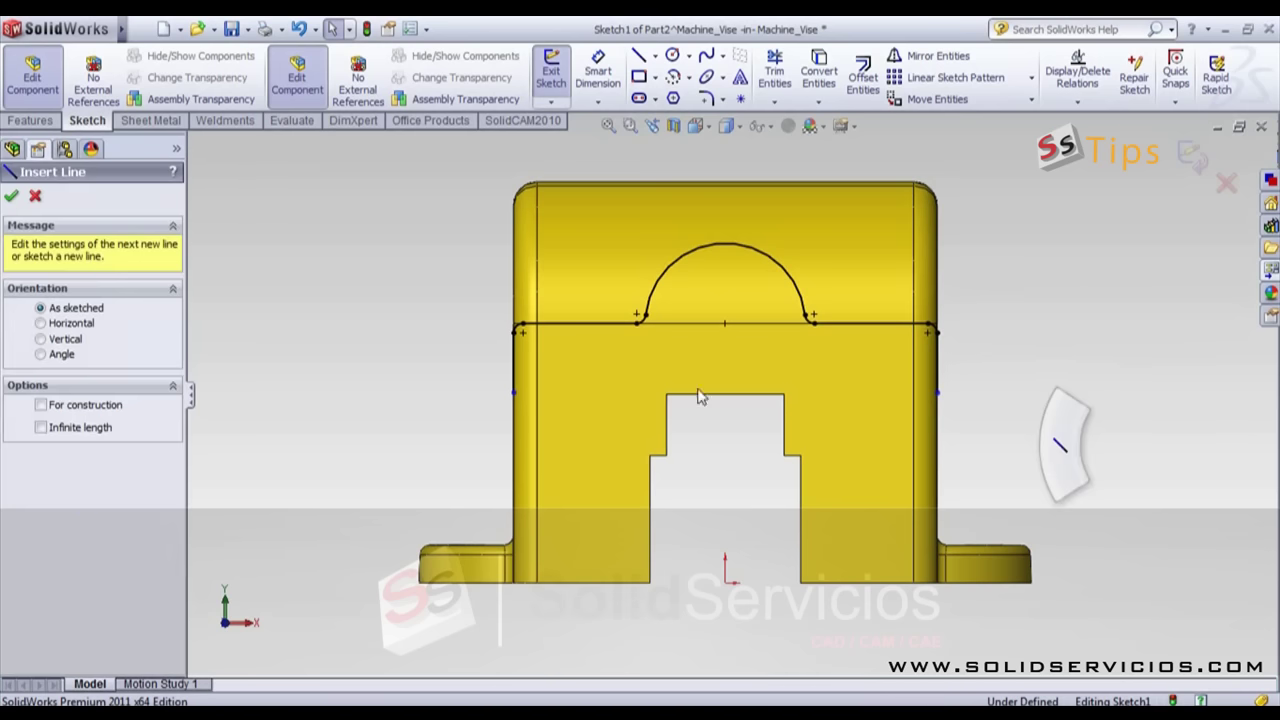
# Step: Draw the left half of the stepped jaw profile down into the slot
pyautogui.click(514, 392)
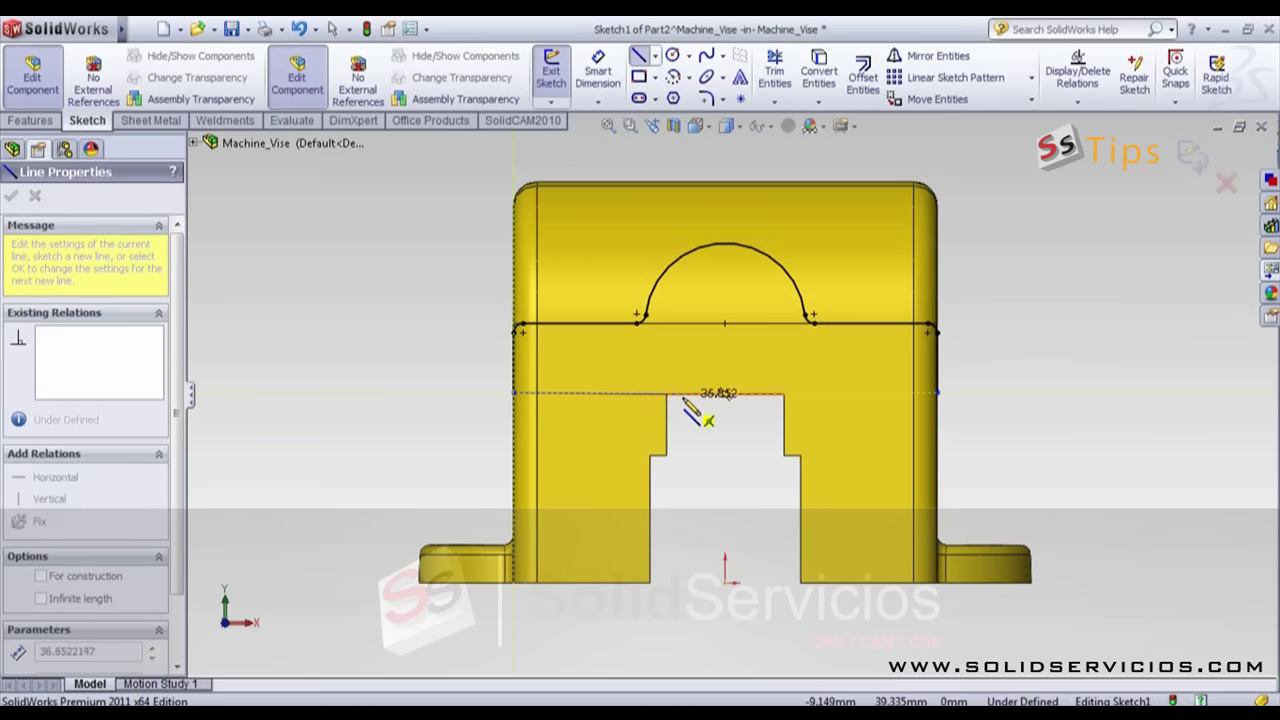
pyautogui.click(682, 393)
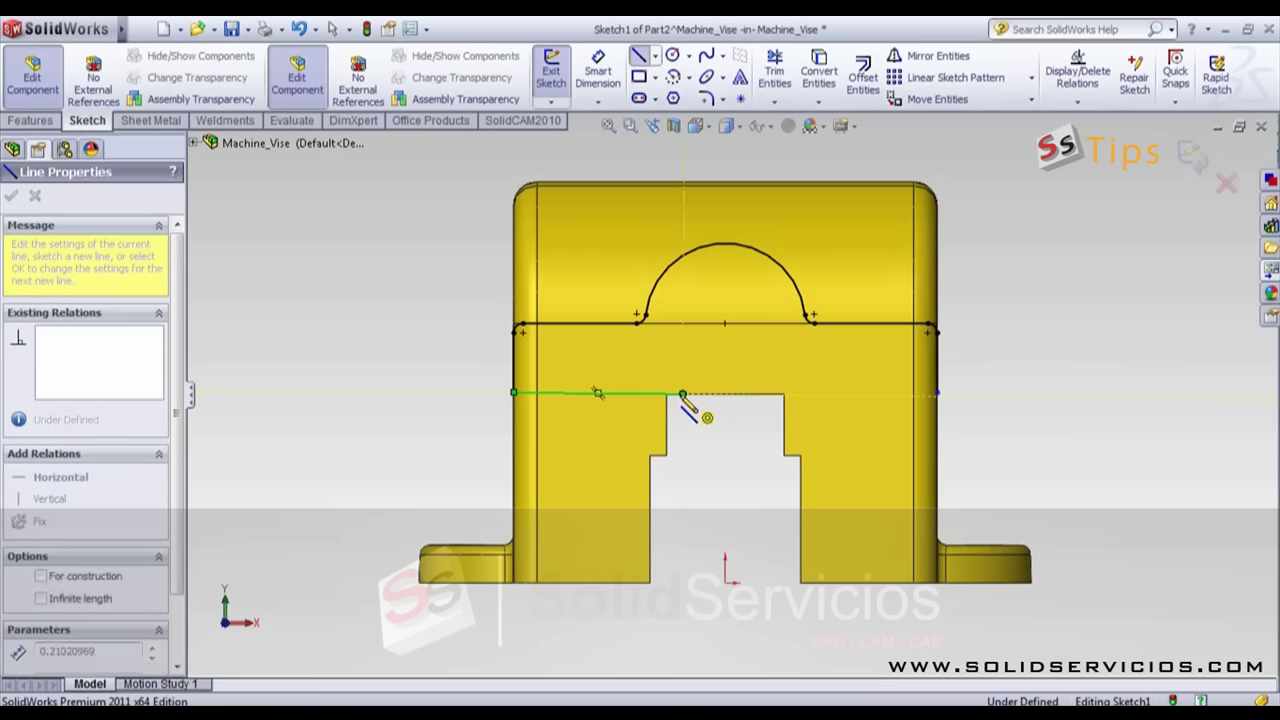
pyautogui.click(683, 456)
pyautogui.click(698, 480)
pyautogui.click(695, 486)
pyautogui.click(658, 487)
pyautogui.click(658, 571)
# Step: Draw the slot bottom and right-hand steps, closing the profile at the right point
pyautogui.click(784, 571)
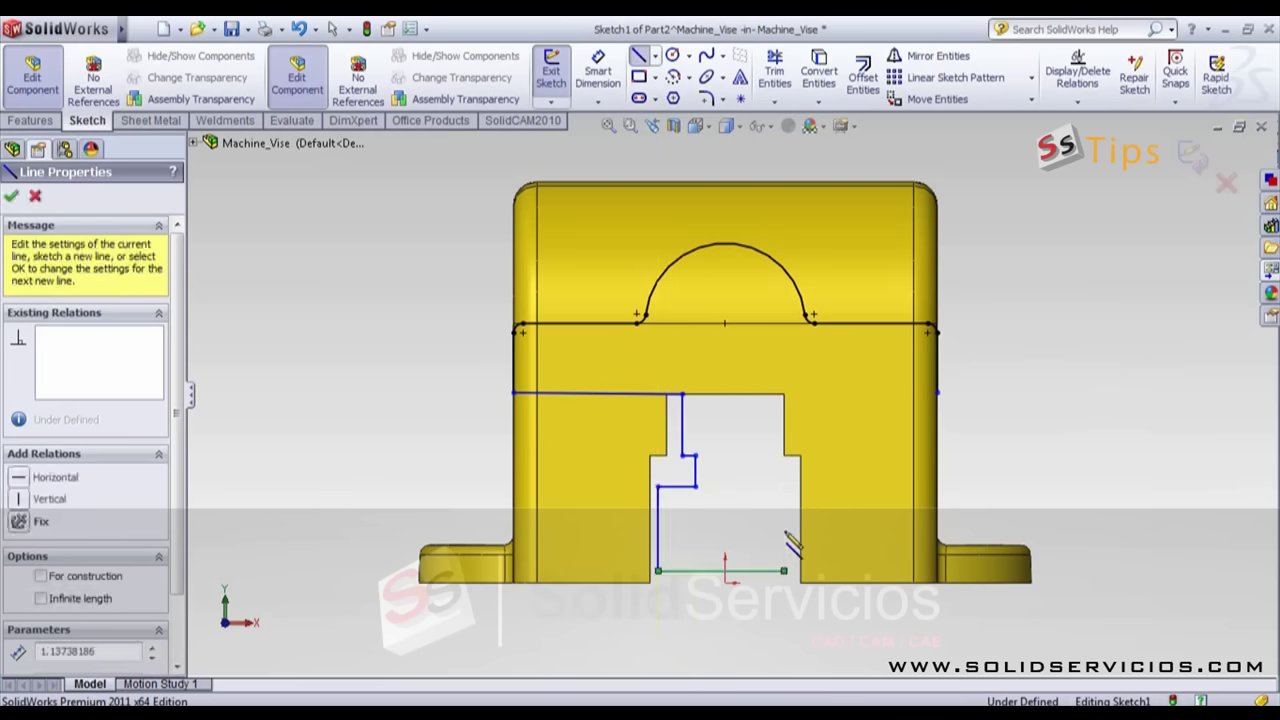
pyautogui.click(784, 487)
pyautogui.click(755, 486)
pyautogui.click(755, 456)
pyautogui.click(769, 456)
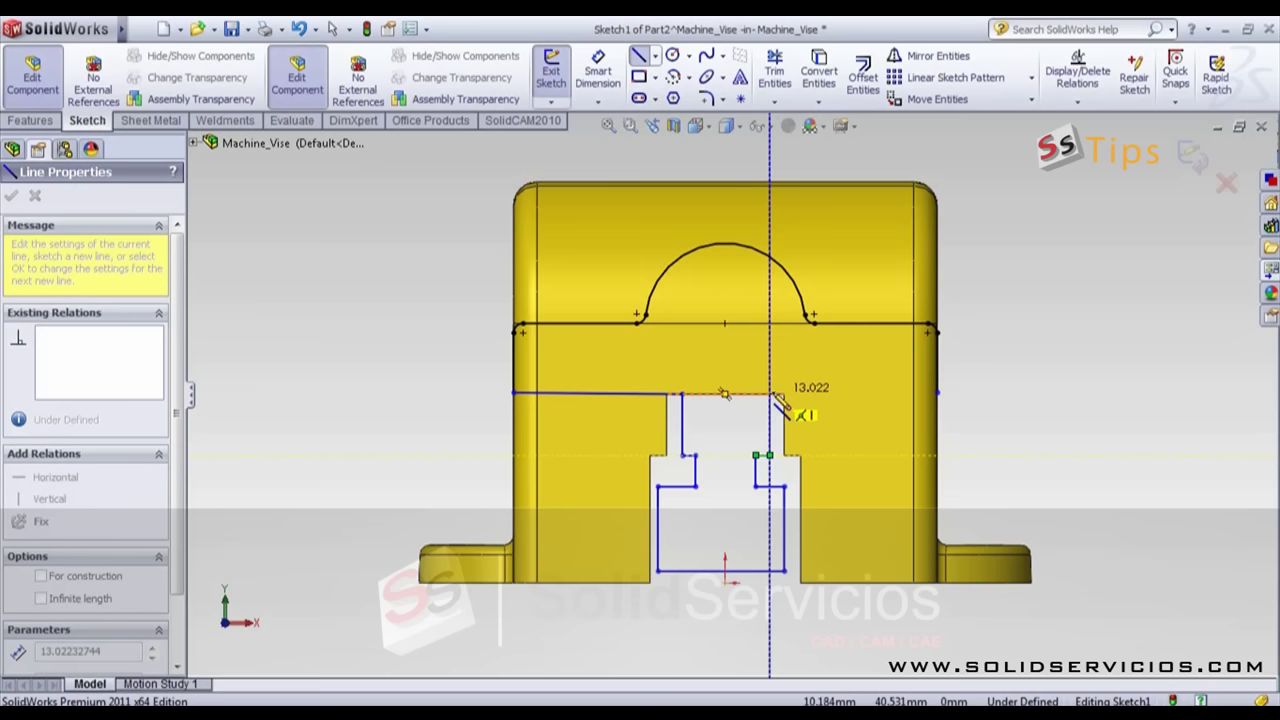
pyautogui.click(770, 394)
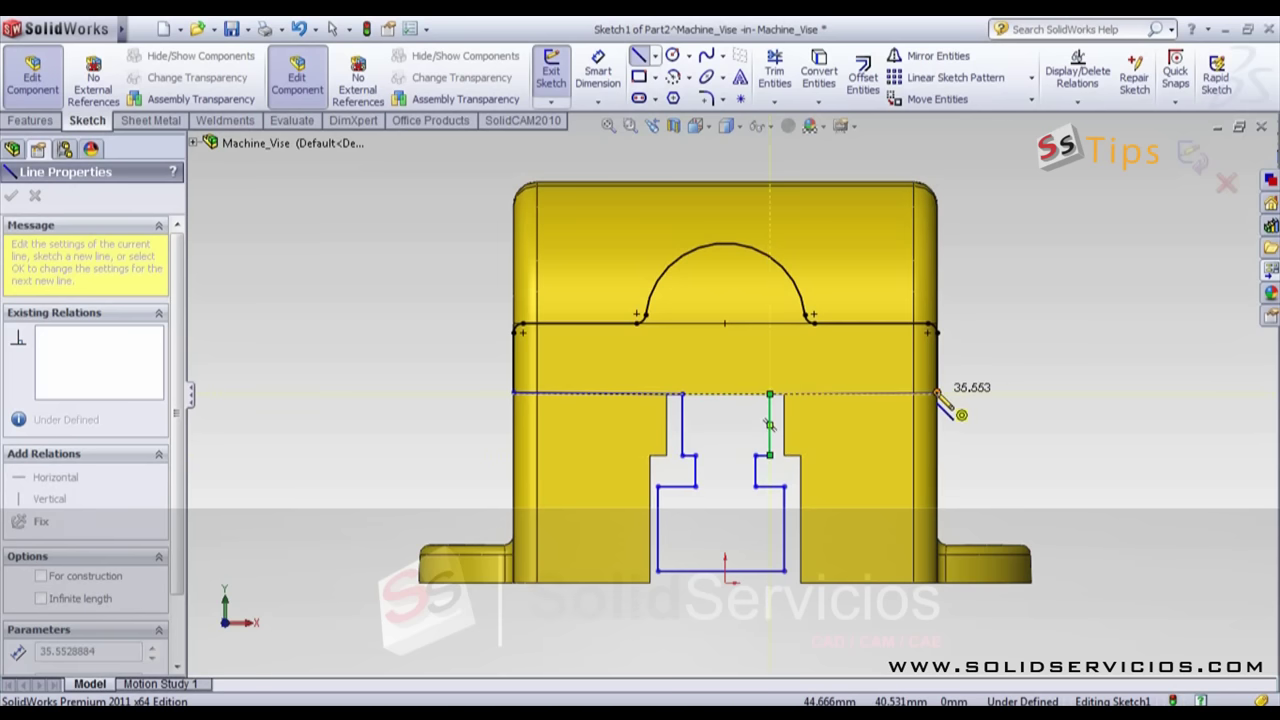
pyautogui.click(938, 394)
# Step: Make the jaw profile's long top line horizontal
pyautogui.press('Escape')
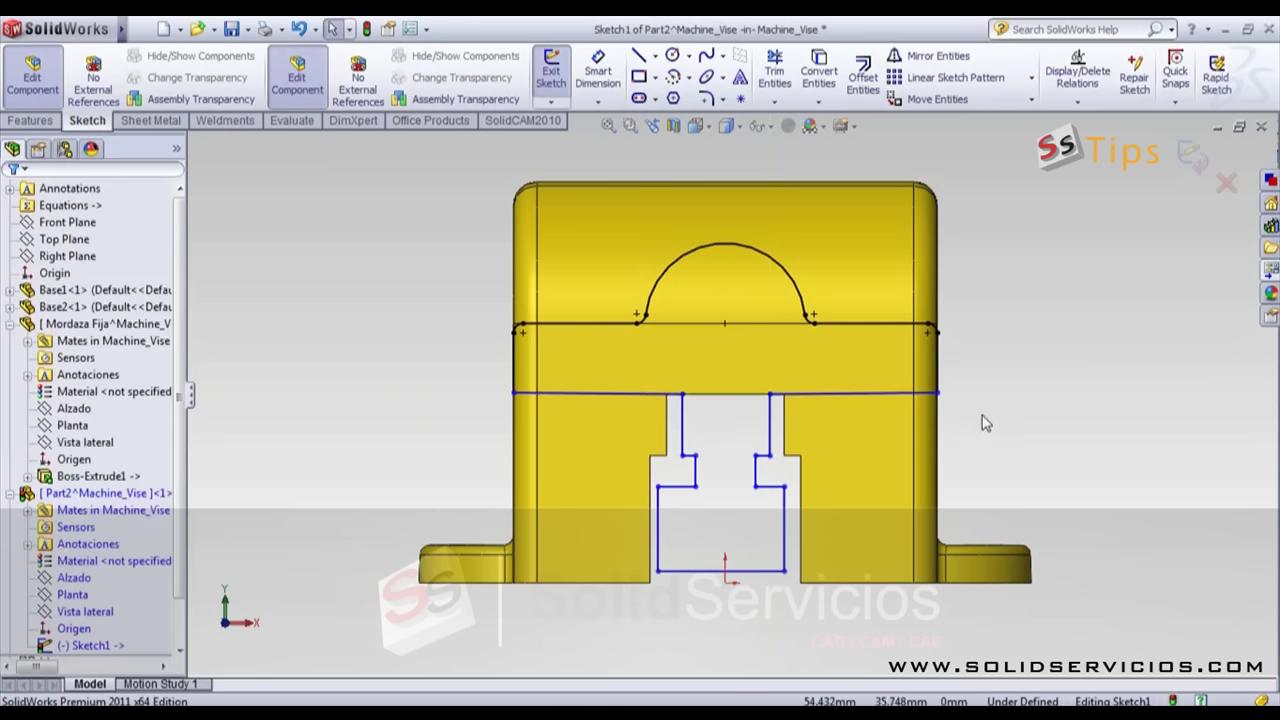
pyautogui.scroll(-2, 815, 425)
pyautogui.click(856, 378)
pyautogui.click(911, 301)
pyautogui.scroll(2, 726, 397)
pyautogui.click(698, 502)
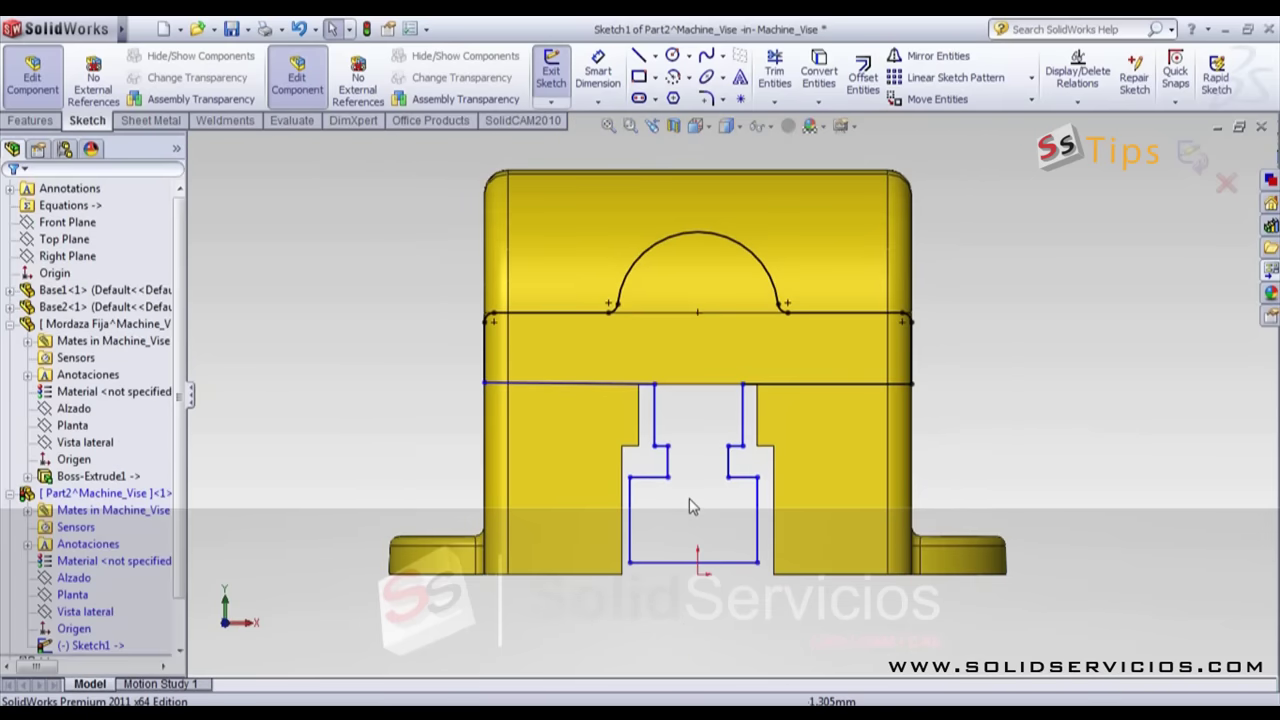
# Step: Dimension the gap between the profile and the base edge to 1 mm
pyautogui.moveTo(698, 524); pyautogui.dragTo(672, 420, button='right')
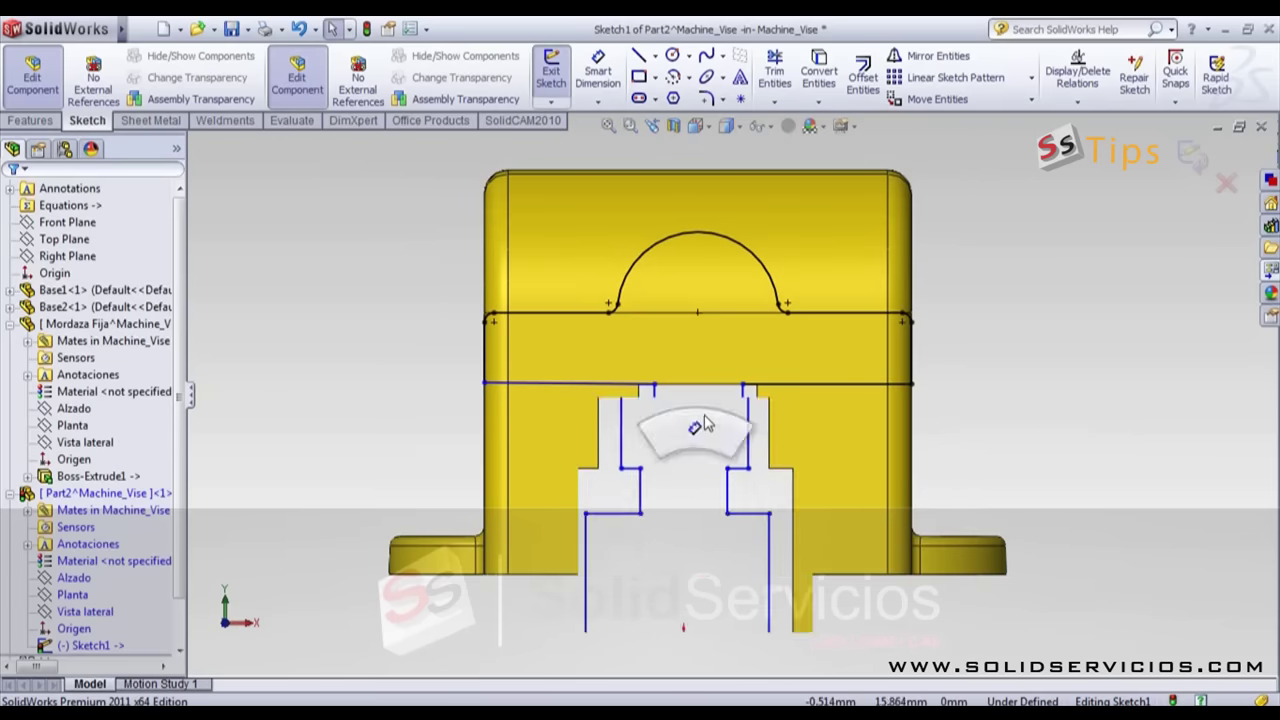
pyautogui.click(653, 420)
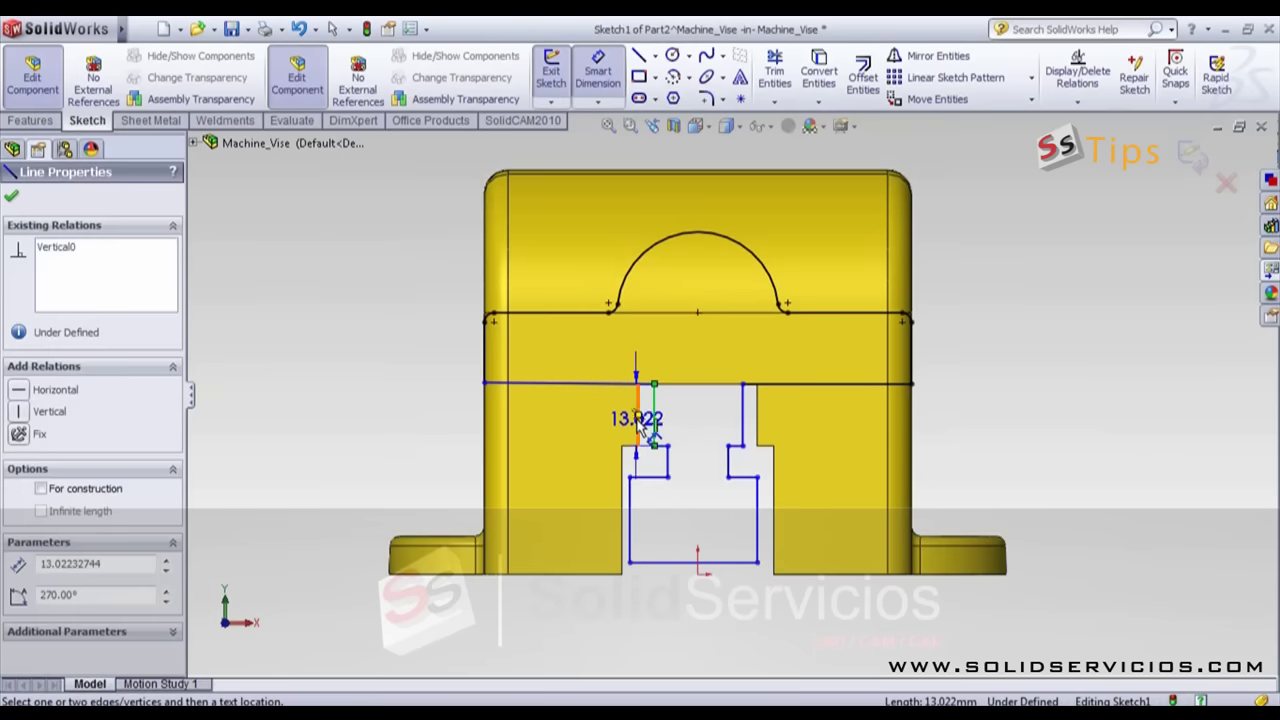
pyautogui.click(640, 432)
pyautogui.click(572, 432)
pyautogui.write('1')
pyautogui.press('Return')
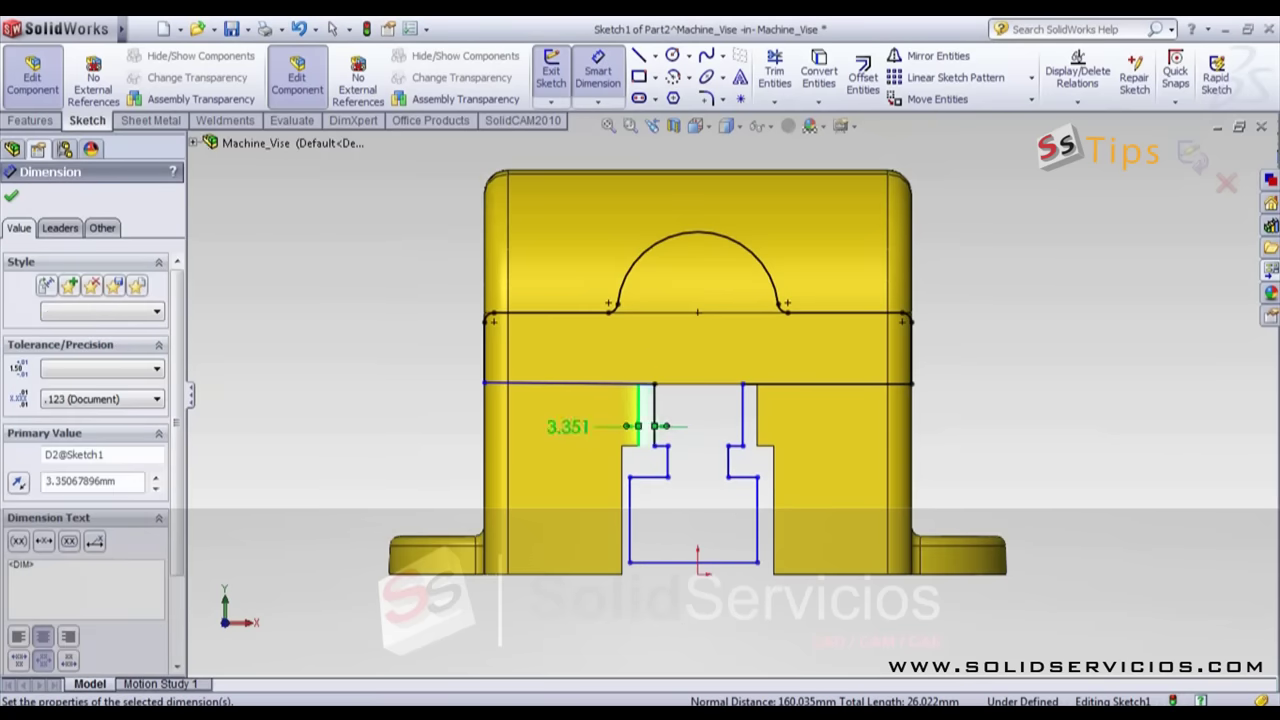
pyautogui.press('Escape')
# Step: Draw a vertical centerline from the sketch origin to the top line
pyautogui.scroll(-2, 674, 414)
pyautogui.moveTo(729, 565); pyautogui.dragTo(634, 570, button='right')
pyautogui.press('Escape')
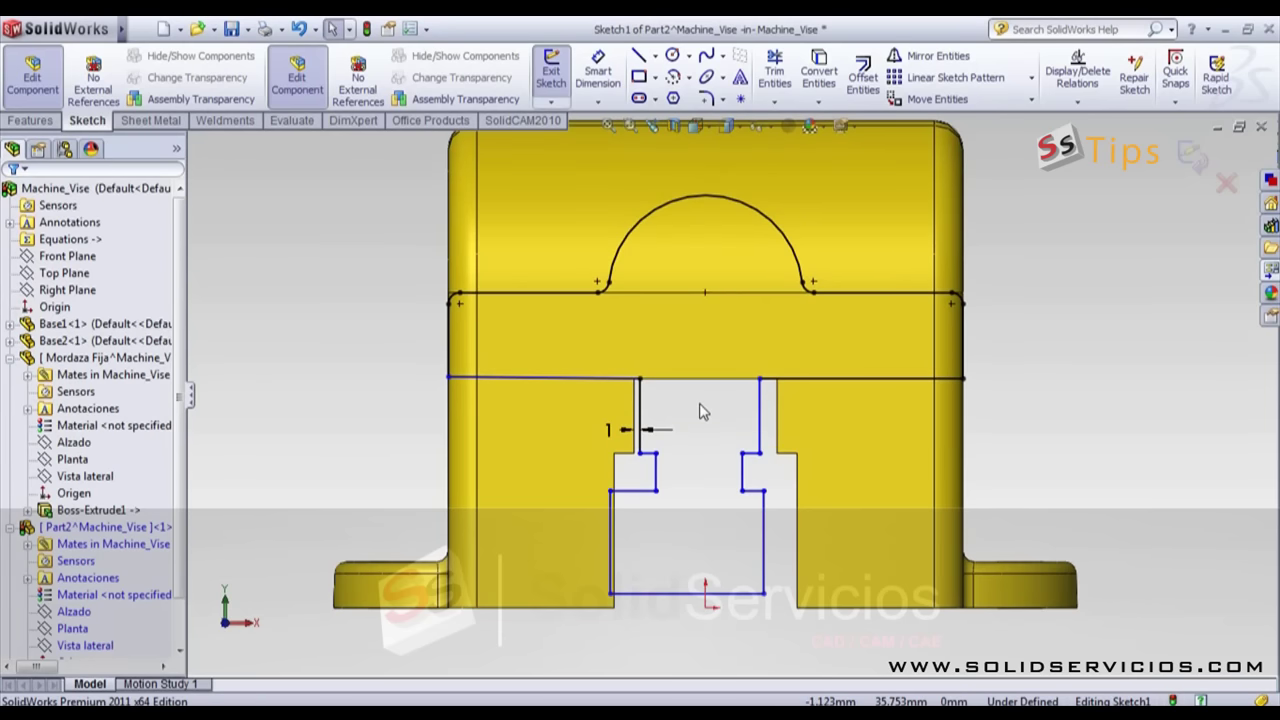
pyautogui.moveTo(733, 555); pyautogui.dragTo(671, 553, button='right')
pyautogui.click(706, 595)
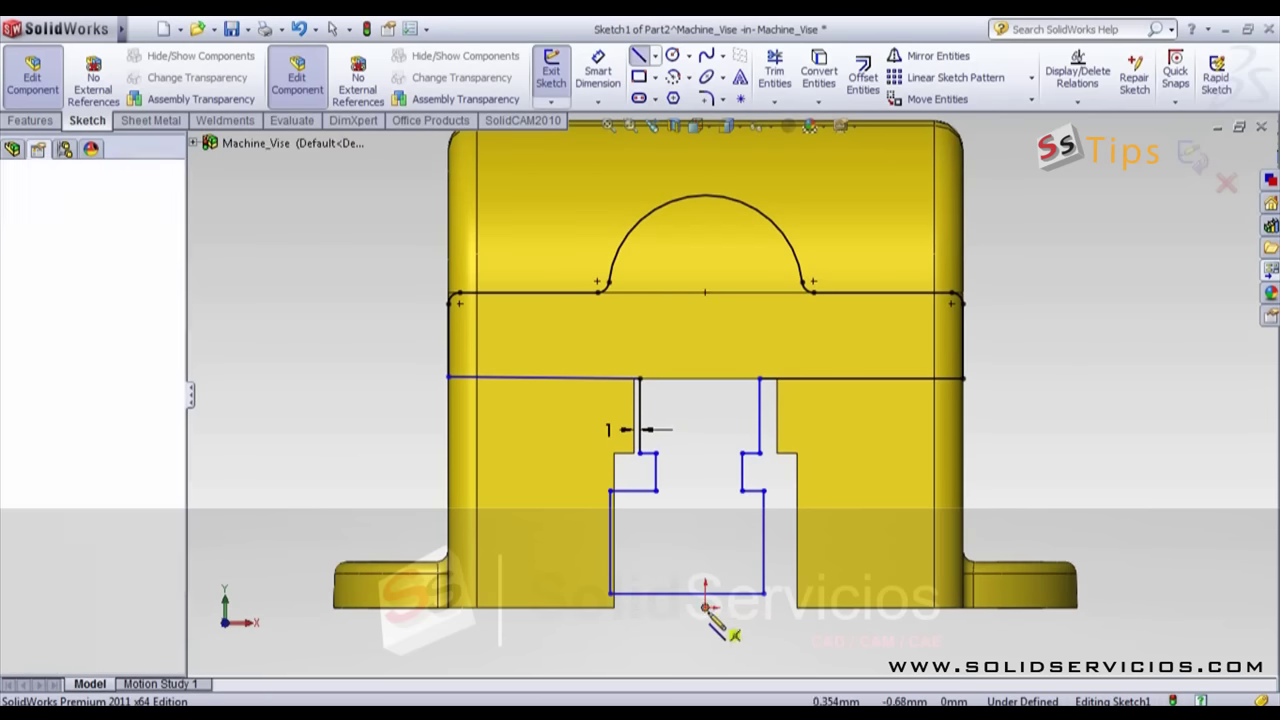
pyautogui.click(706, 292)
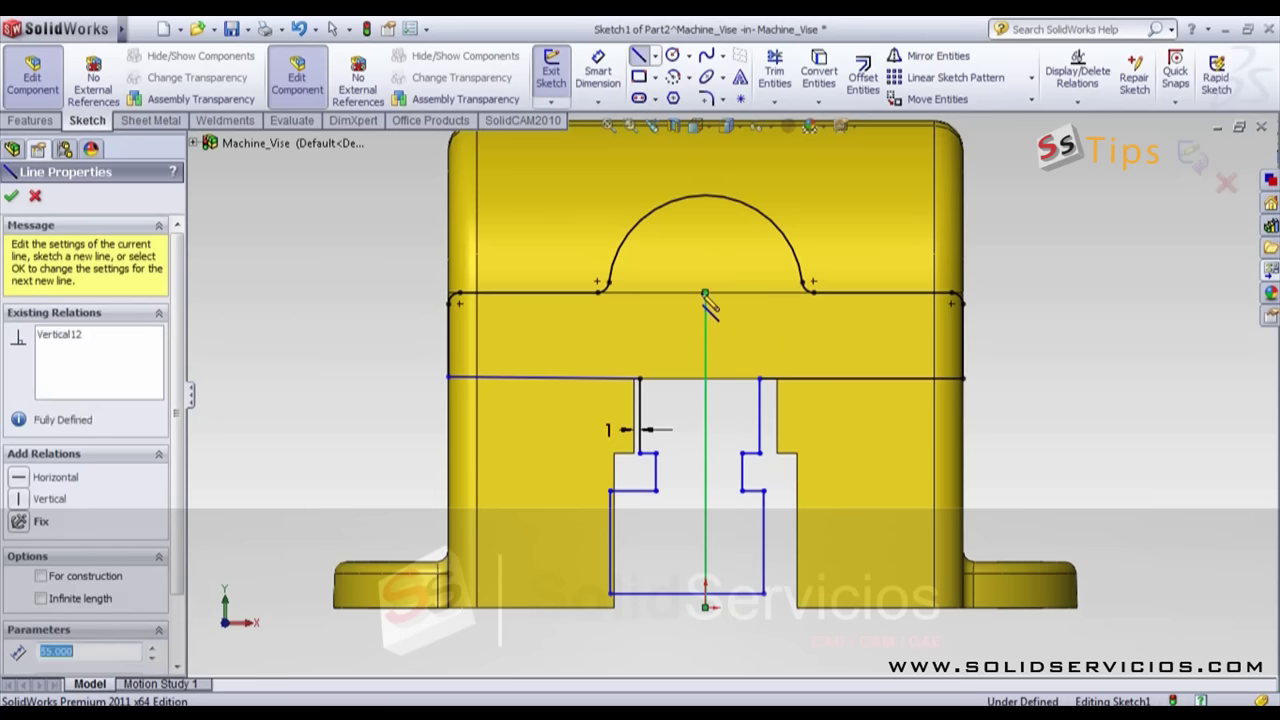
pyautogui.press('Escape')
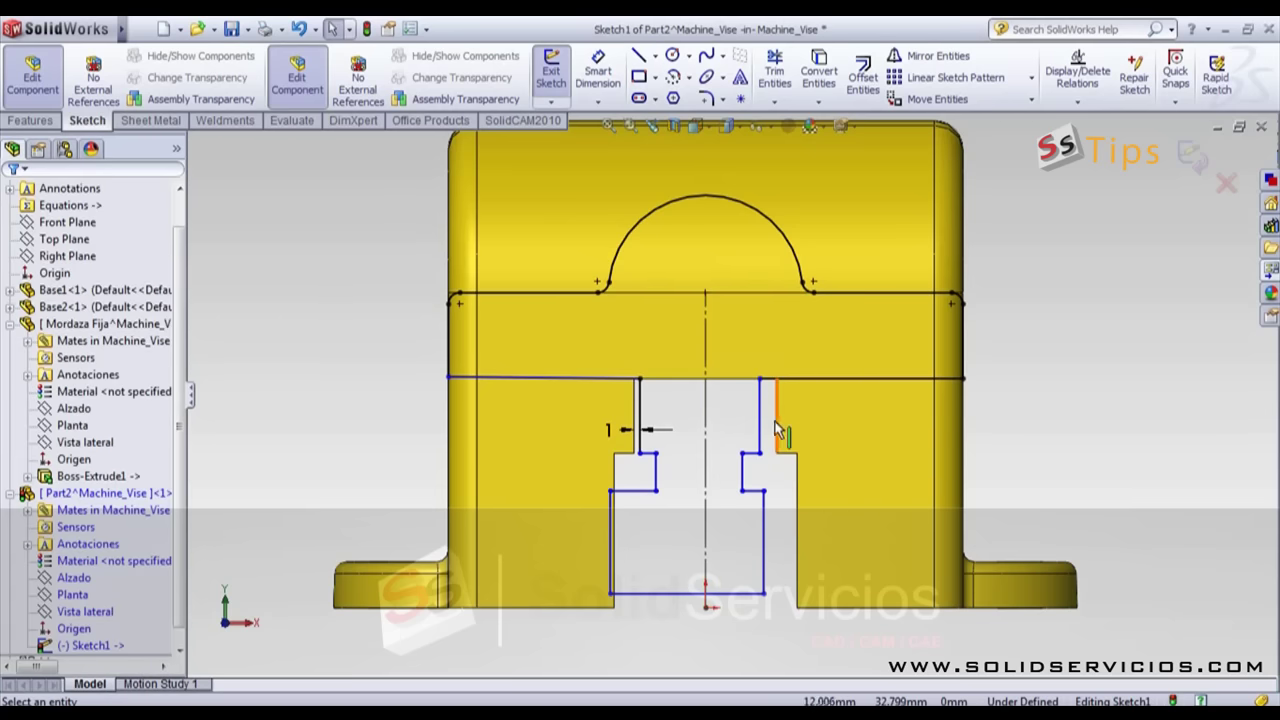
# Step: Make the two slot sides symmetric about the centerline
pyautogui.moveTo(697, 434); pyautogui.dragTo(638, 420)
pyautogui.click(789, 331)
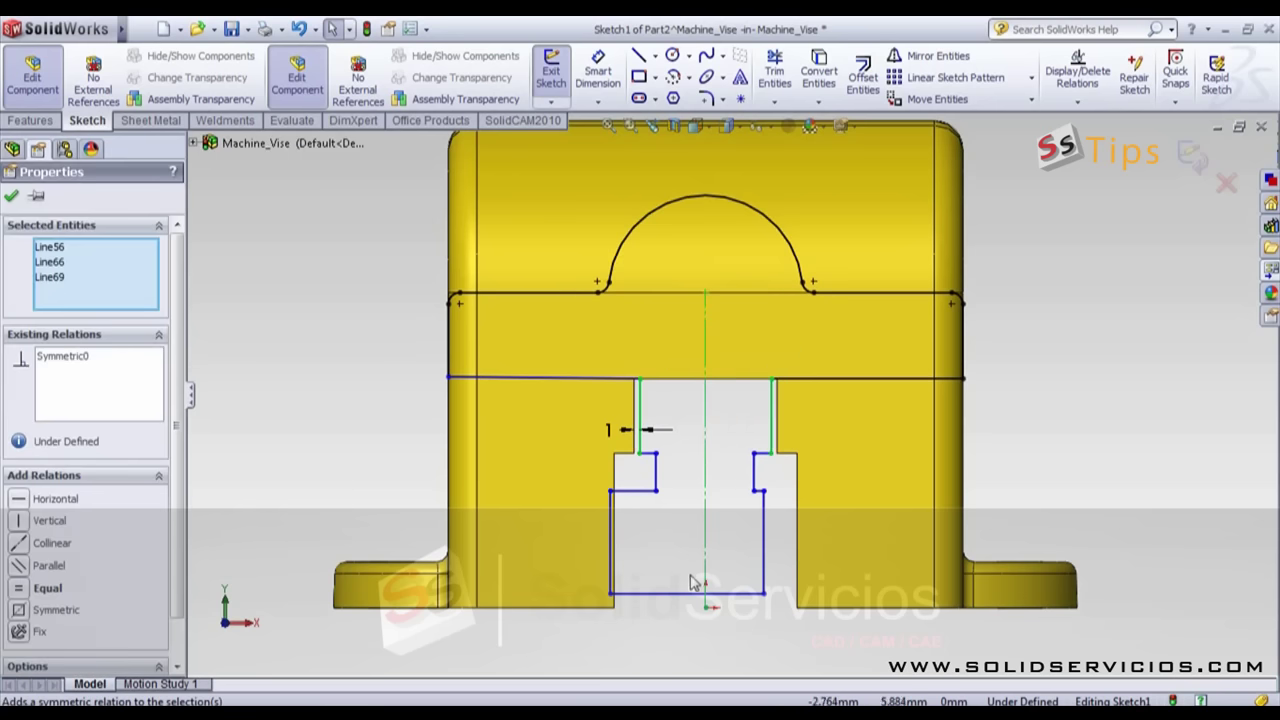
pyautogui.press('Escape')
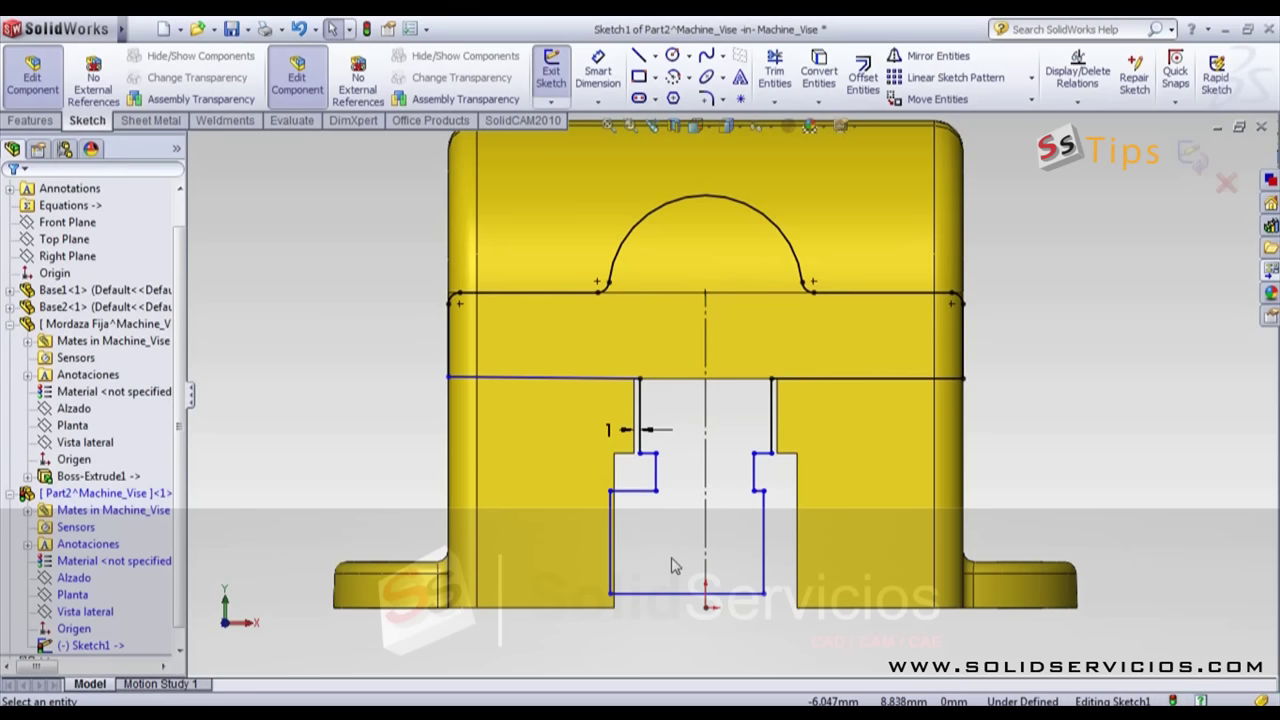
pyautogui.moveTo(674, 494); pyautogui.dragTo(674, 445, button='right')
# Step: Dimension the step height to 4 mm and the slot width to 10 mm
pyautogui.click(636, 490)
pyautogui.click(650, 453)
pyautogui.click(572, 465)
pyautogui.write('4.00mm')
pyautogui.press('Return')
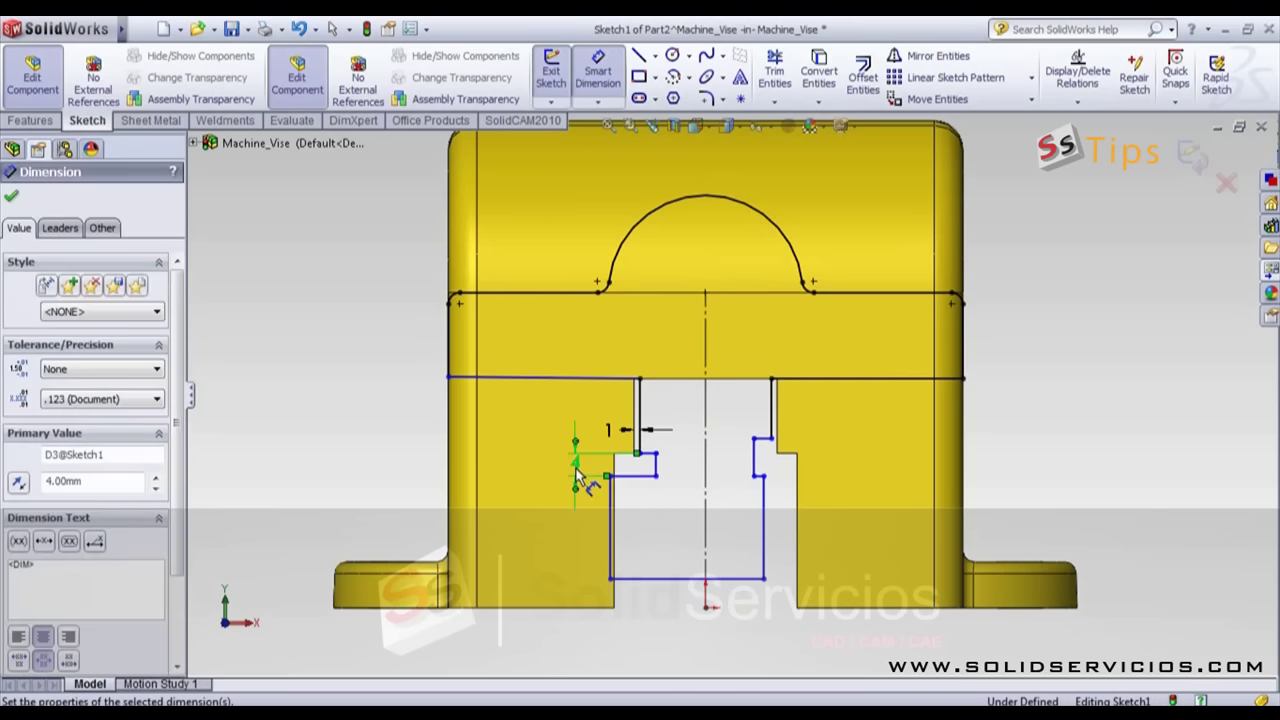
pyautogui.click(612, 545)
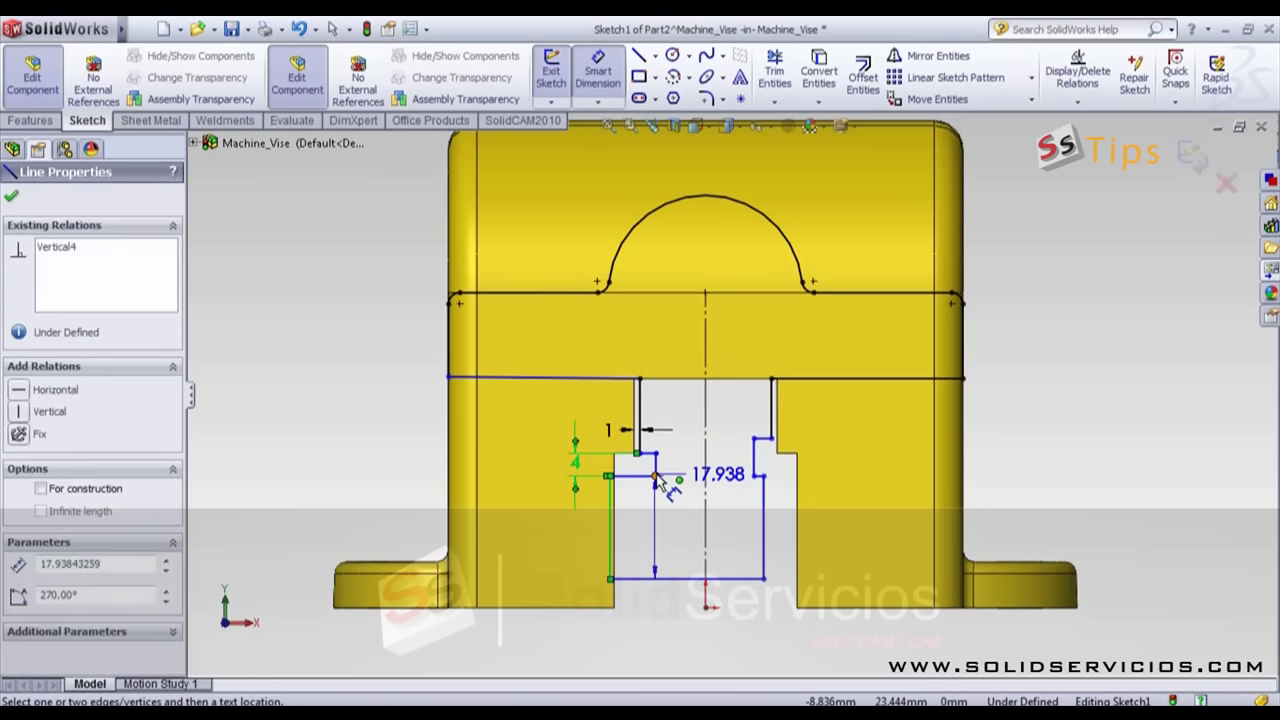
pyautogui.click(697, 505)
pyautogui.write('10')
pyautogui.press('Return')
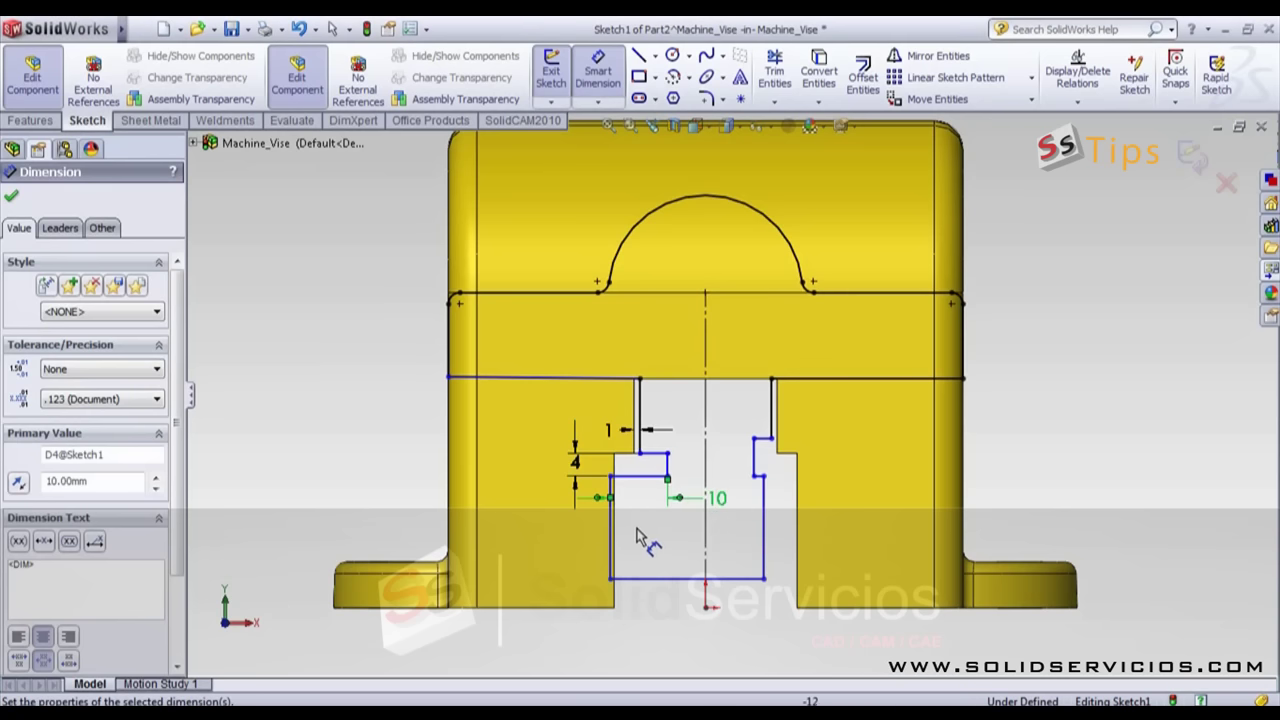
pyautogui.press('Escape')
# Step: Dimension the gap between the slot side and model edge to 2 mm
pyautogui.click(632, 530)
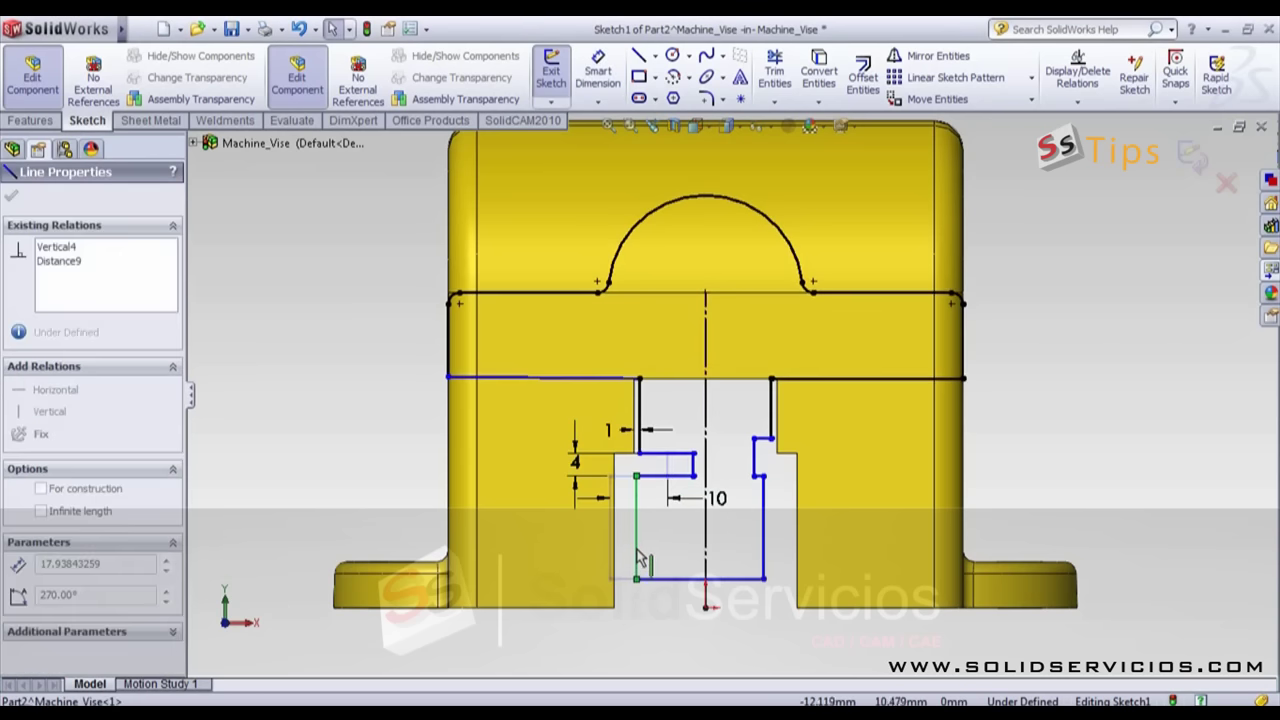
pyautogui.press('Return')
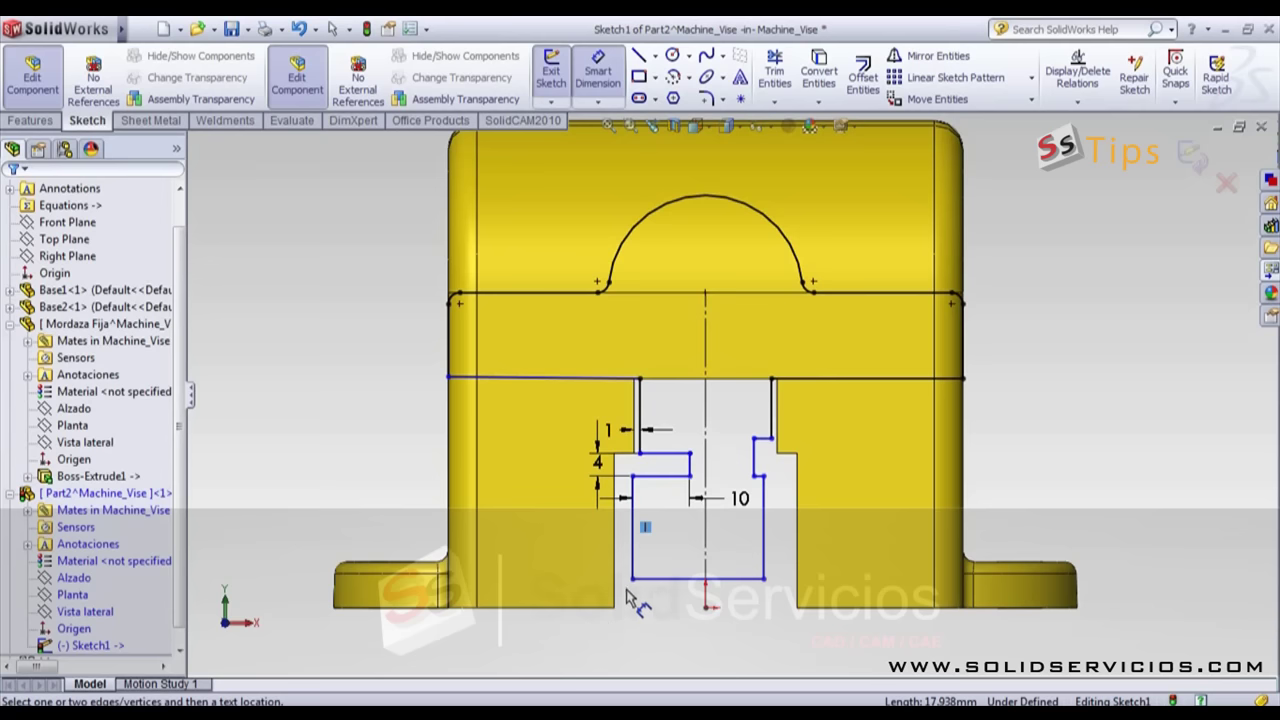
pyautogui.click(614, 580)
pyautogui.click(632, 565)
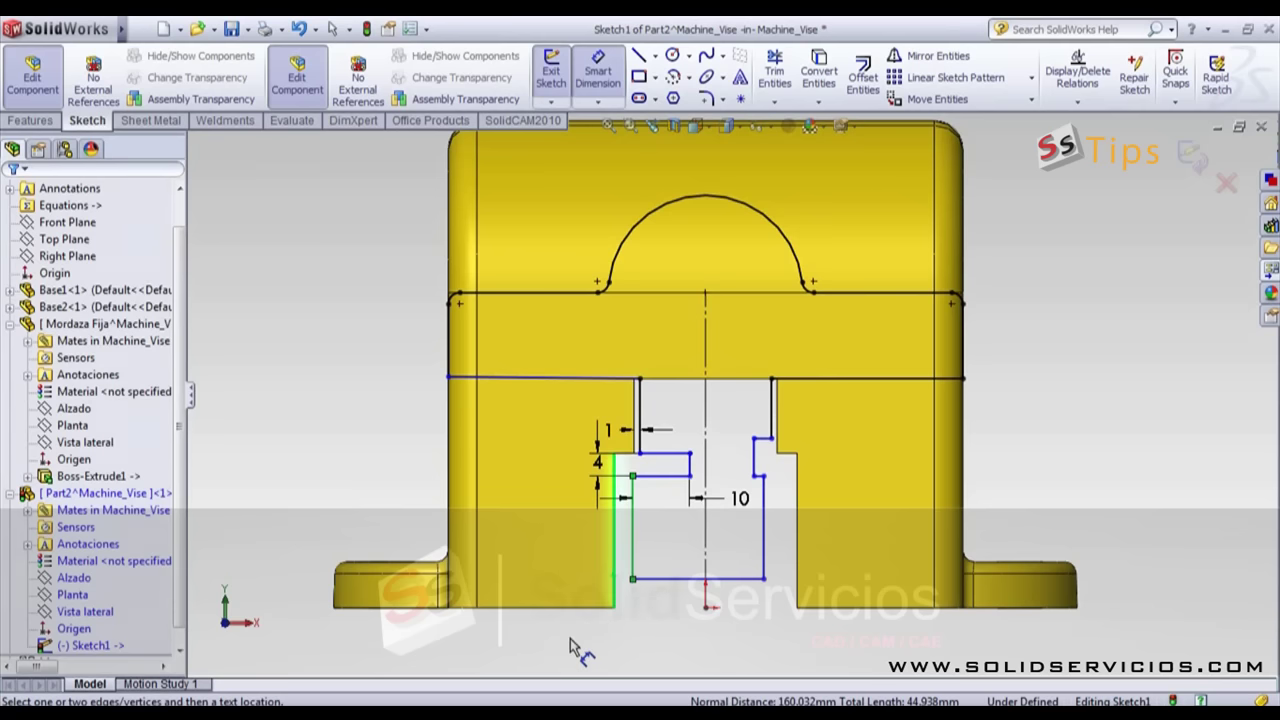
pyautogui.click(570, 637)
pyautogui.press('Return')
pyautogui.write('2')
pyautogui.press('Return')
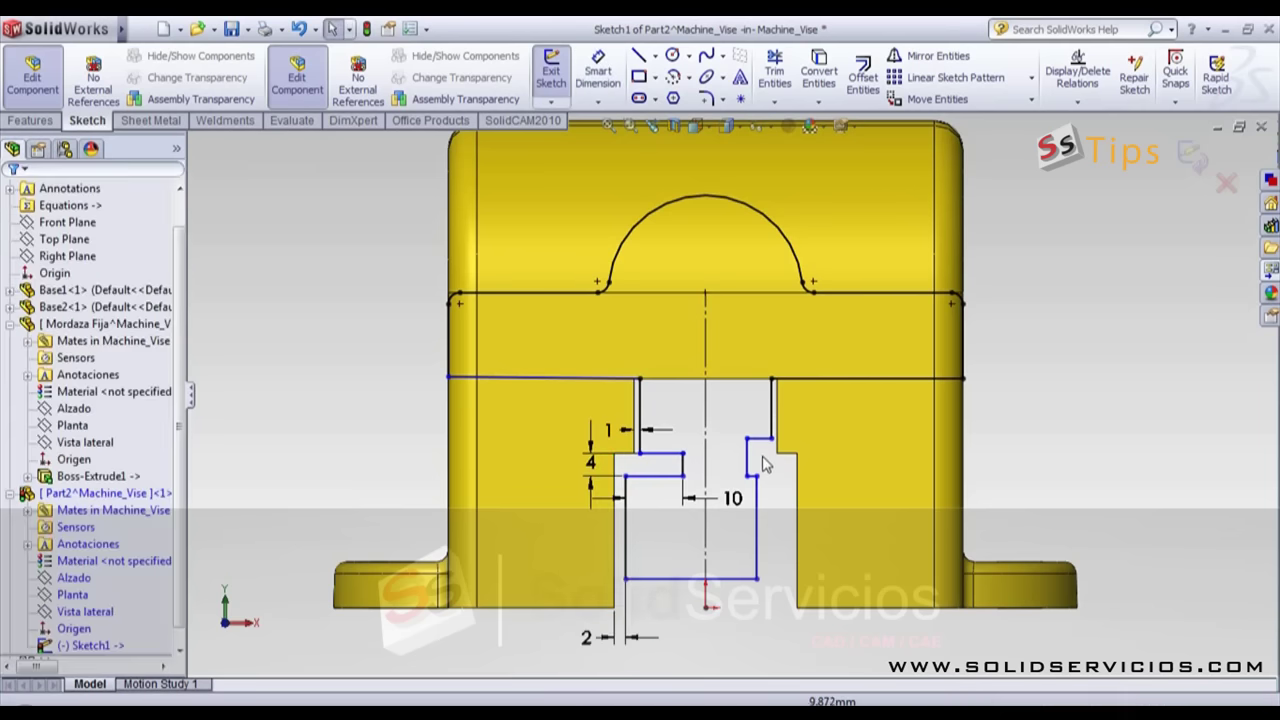
# Step: Make the upper and lower notch sides symmetric about the centerline
pyautogui.keyDown('ctrl'); pyautogui.click(706, 430); pyautogui.keyUp('ctrl')
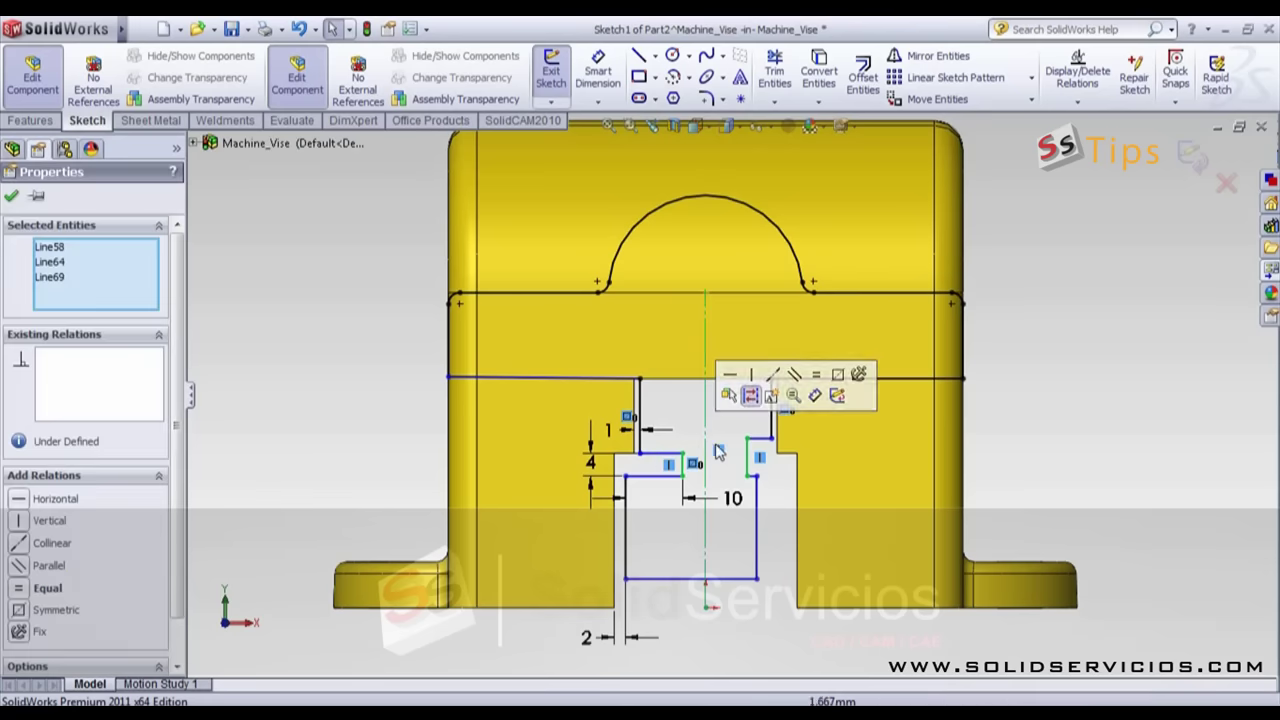
pyautogui.click(837, 376)
pyautogui.press('Escape')
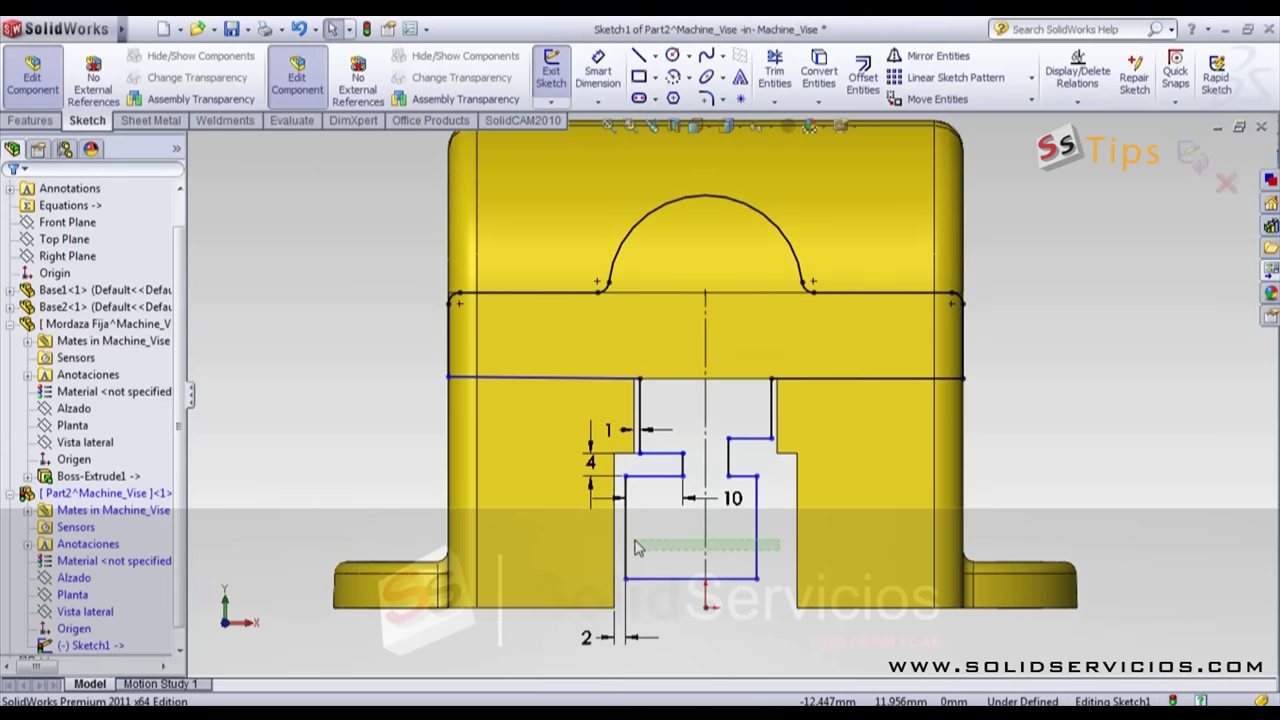
pyautogui.moveTo(614, 547); pyautogui.dragTo(614, 549)
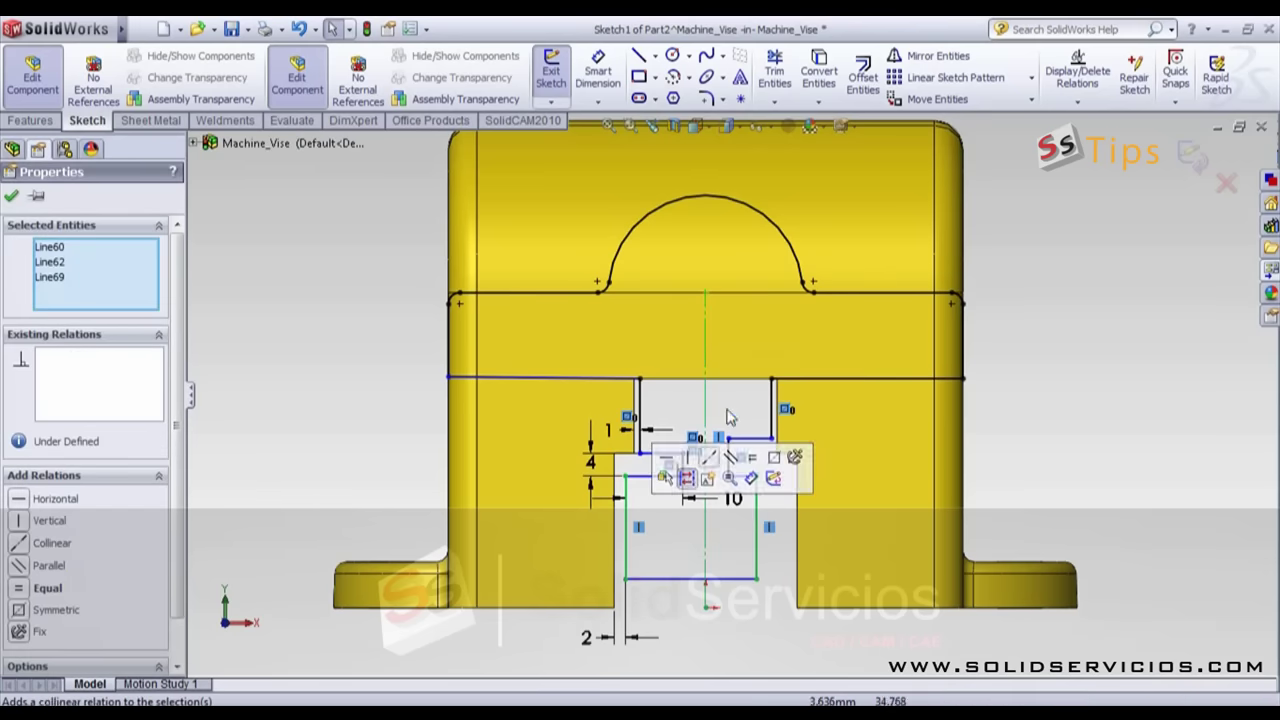
pyautogui.click(773, 468)
pyautogui.press('Escape')
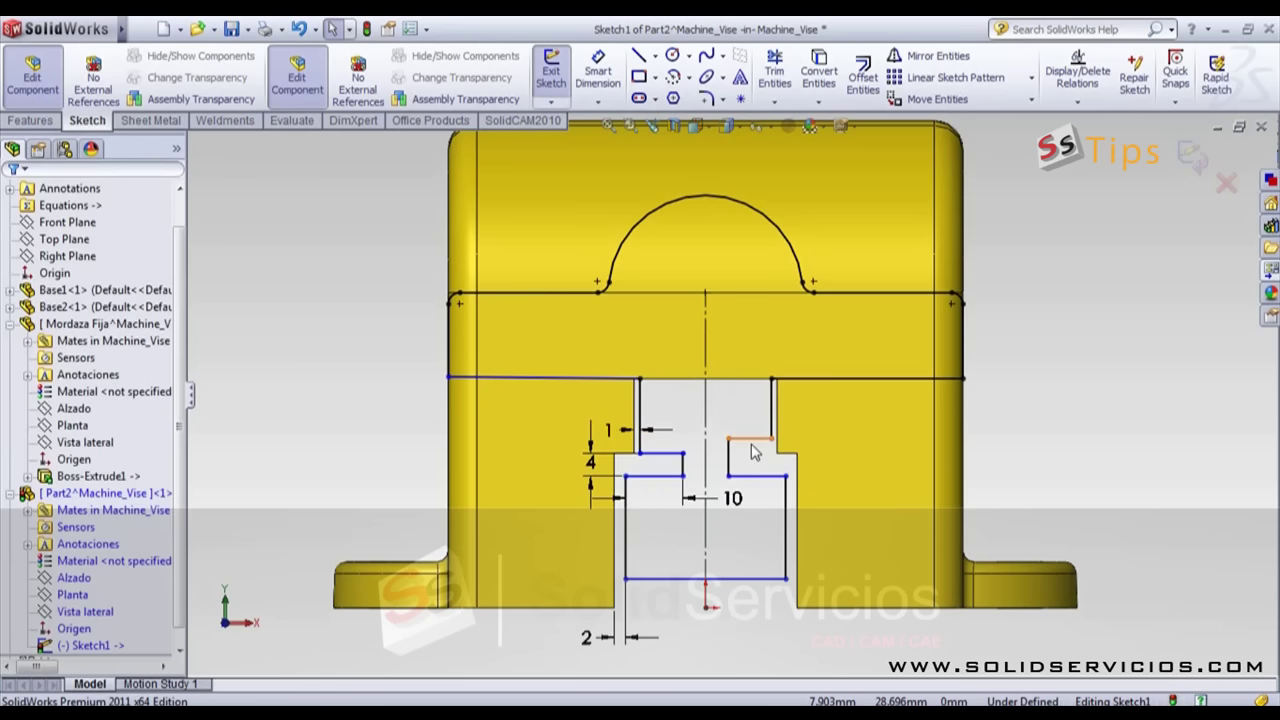
pyautogui.click(753, 452)
pyautogui.press('Escape')
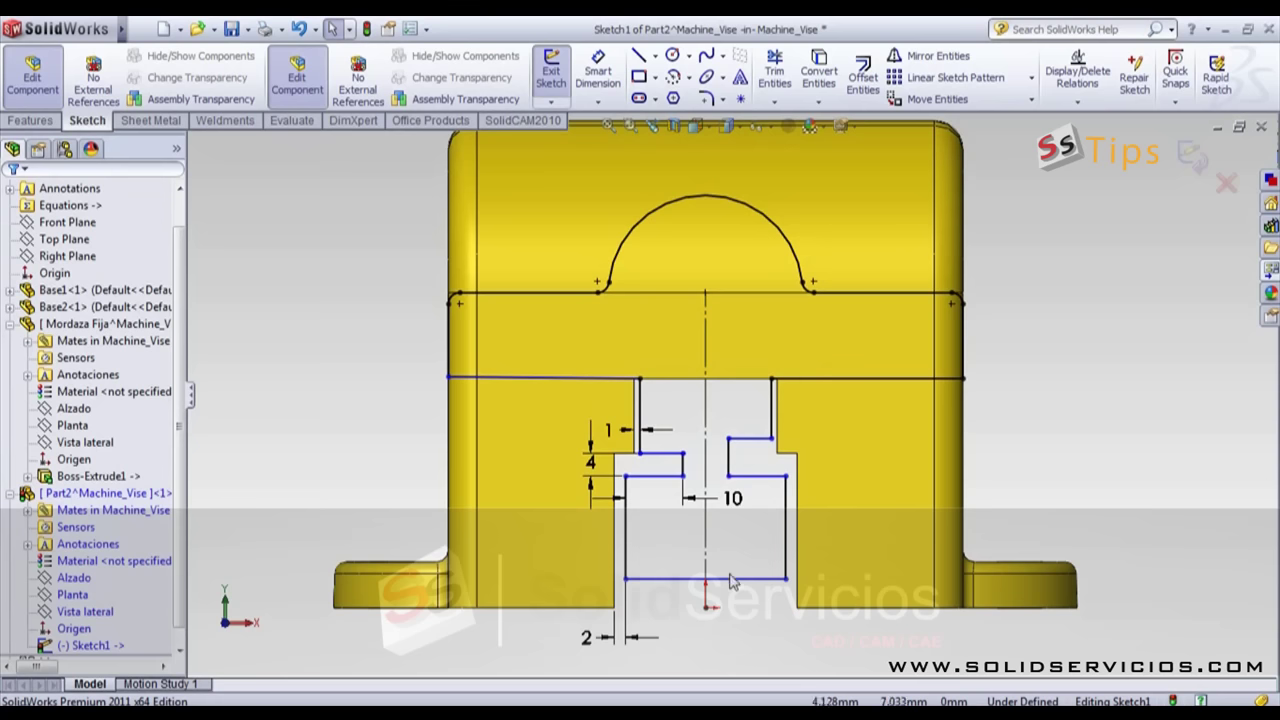
# Step: Add a 4 mm dimension from the base's bottom edge to the slot side
pyautogui.moveTo(731, 582); pyautogui.dragTo(737, 606, button='right')
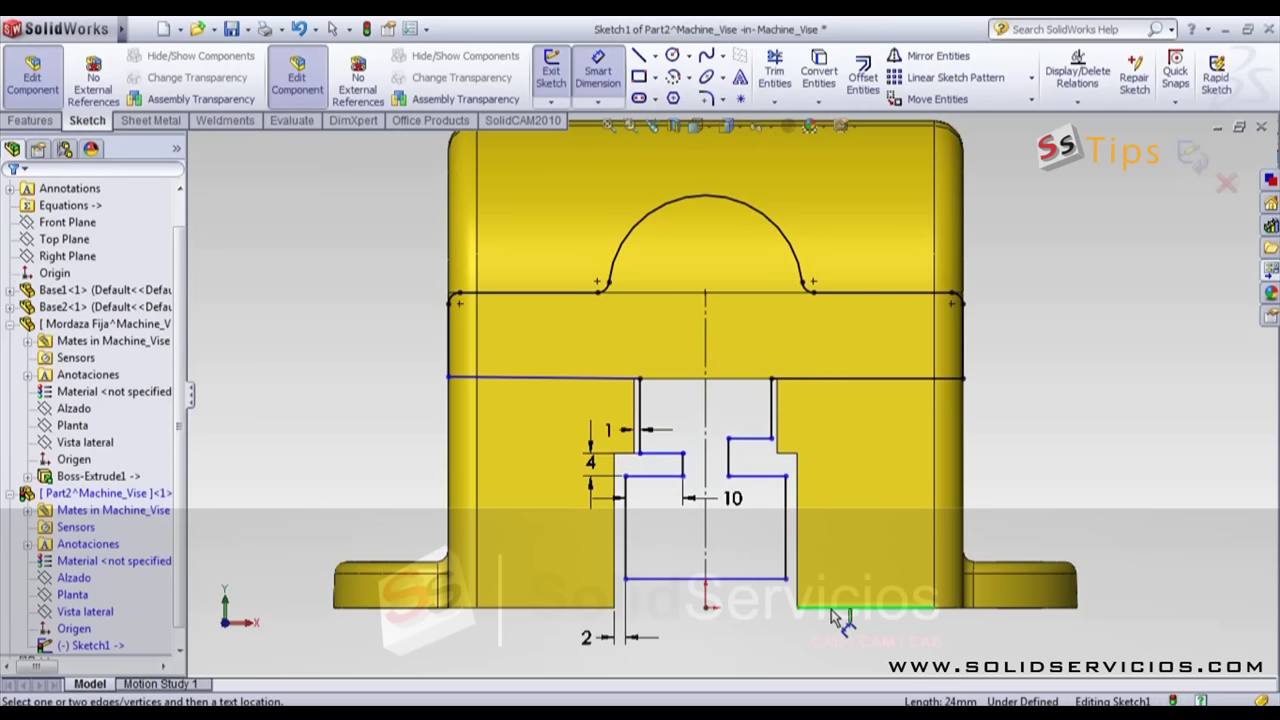
pyautogui.click(786, 595)
pyautogui.click(720, 625)
pyautogui.write('4')
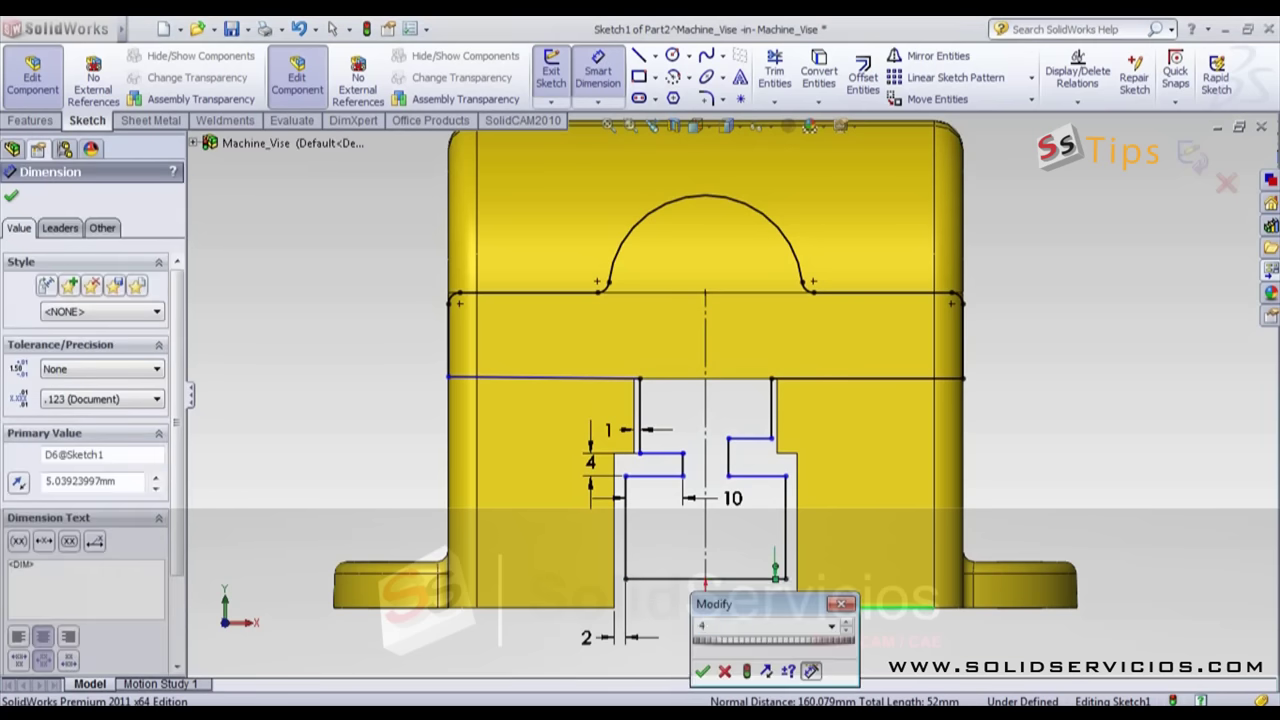
pyautogui.press('Return')
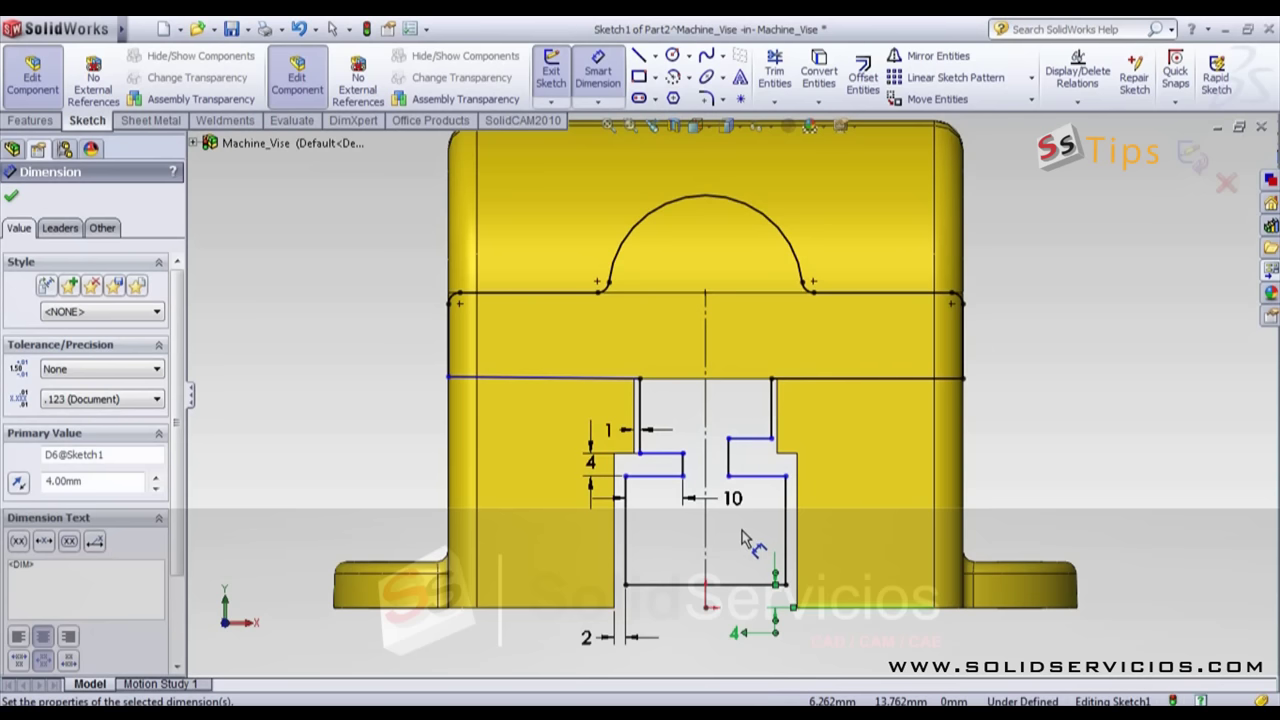
pyautogui.press('Escape')
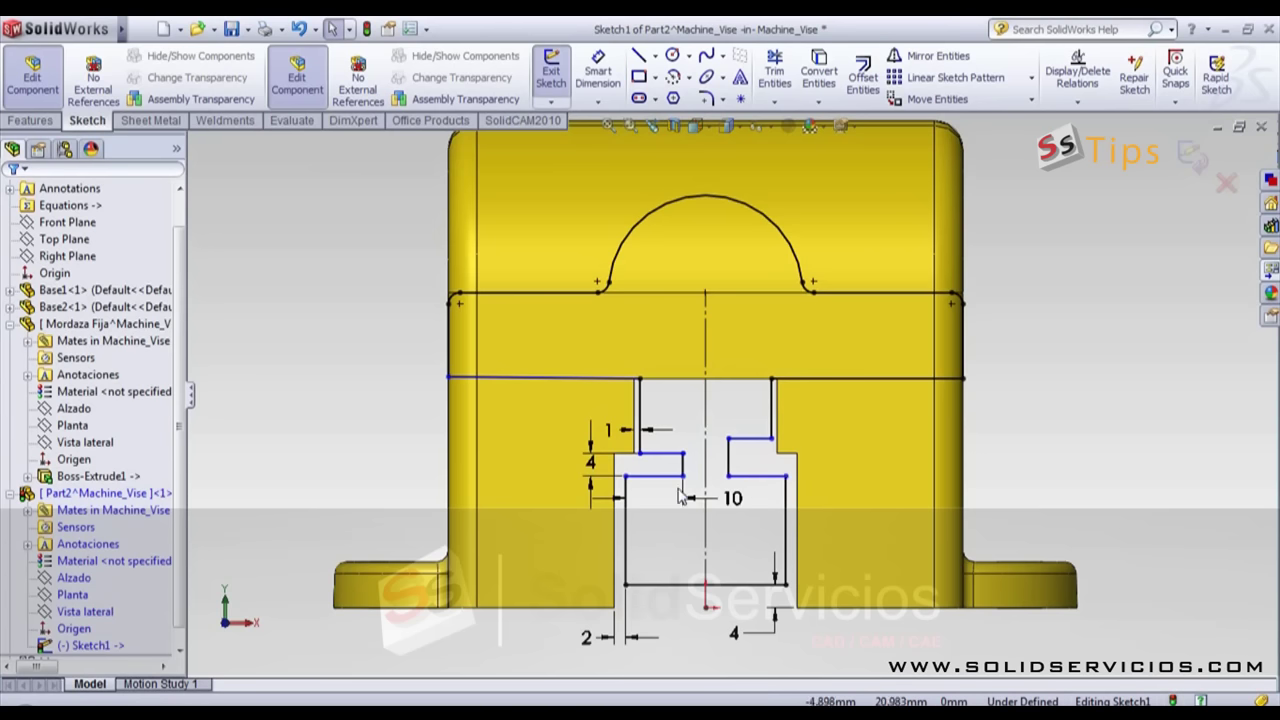
# Step: Make the upper left notch line collinear with the matching model edge
pyautogui.scroll(-2, 680, 496)
pyautogui.scroll(-1, 685, 470)
pyautogui.scroll(-2, 672, 452)
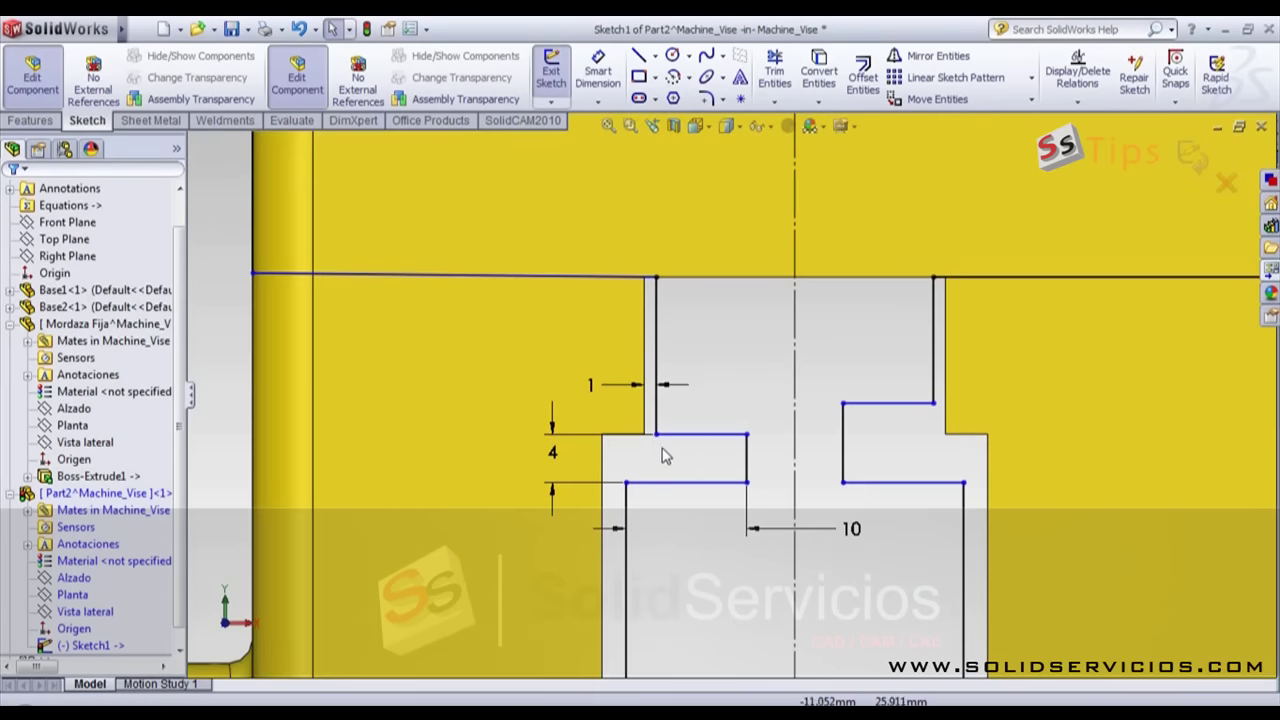
pyautogui.click(700, 437)
pyautogui.keyDown('ctrl'); pyautogui.click(620, 438); pyautogui.keyUp('ctrl')
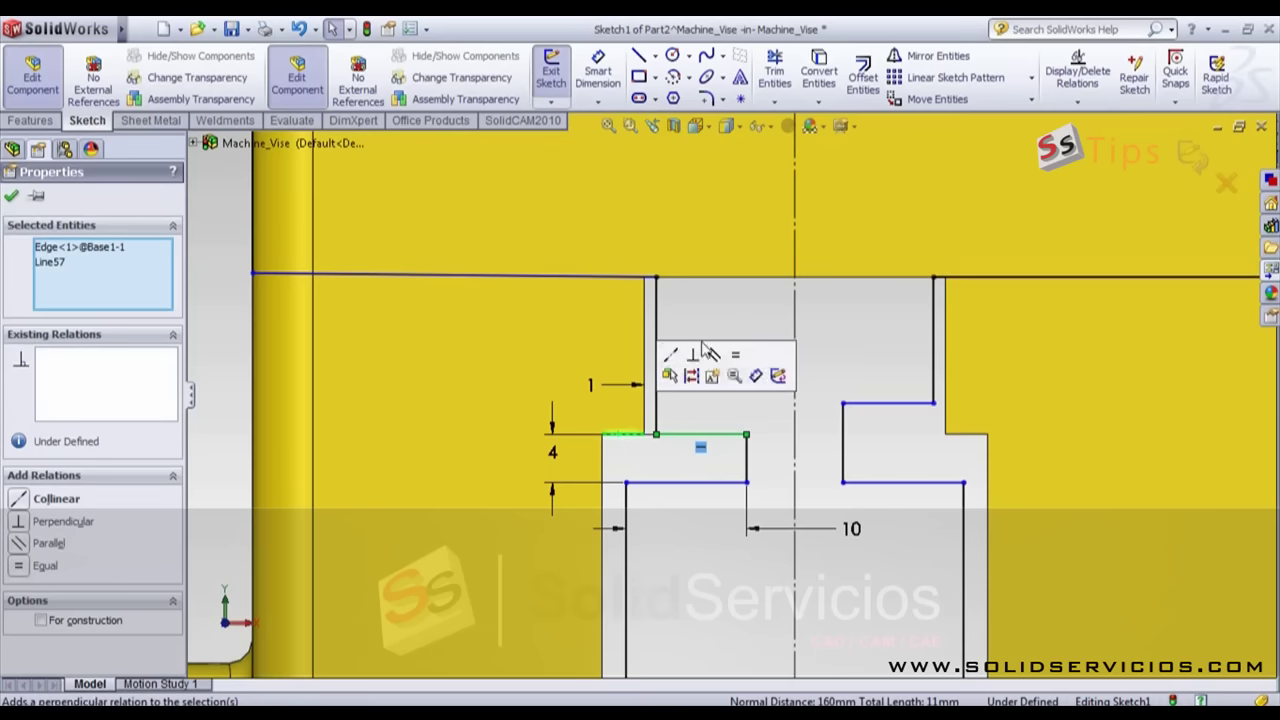
pyautogui.click(672, 357)
# Step: Make the right upper and lower notch lines collinear with their left counterparts
pyautogui.click(885, 405)
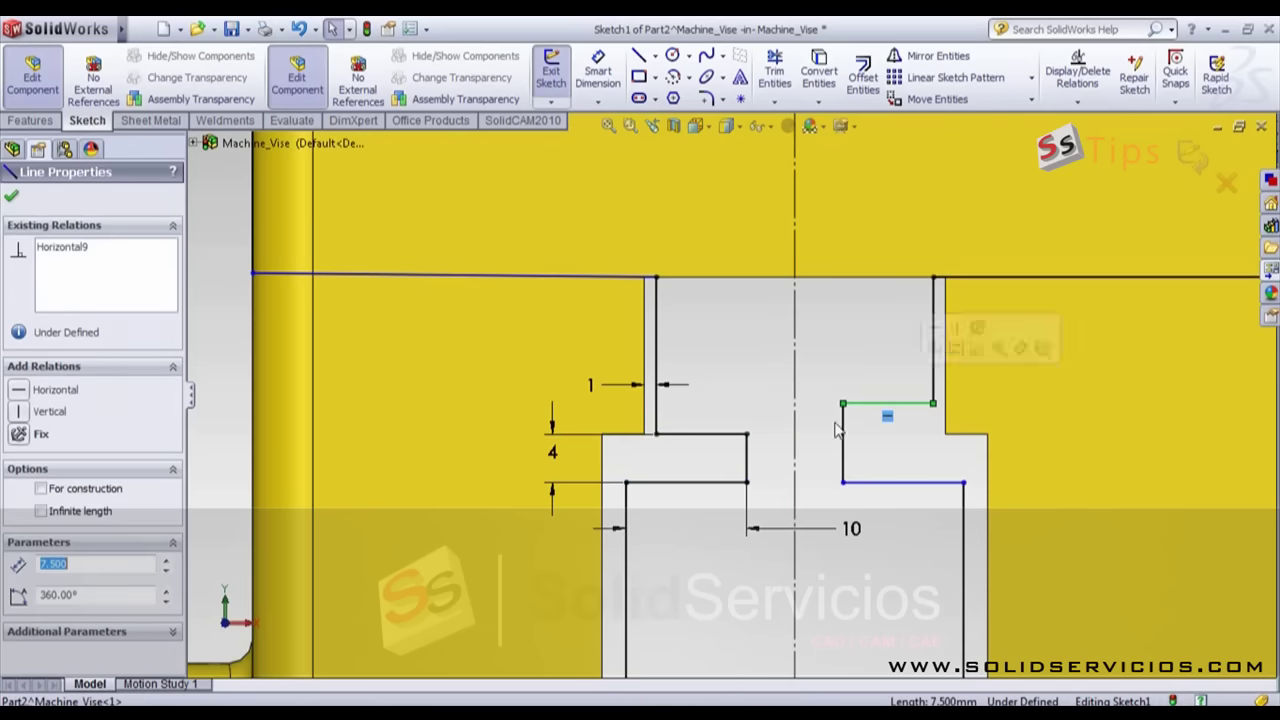
pyautogui.keyDown('ctrl'); pyautogui.click(712, 434); pyautogui.keyUp('ctrl')
pyautogui.click(806, 356)
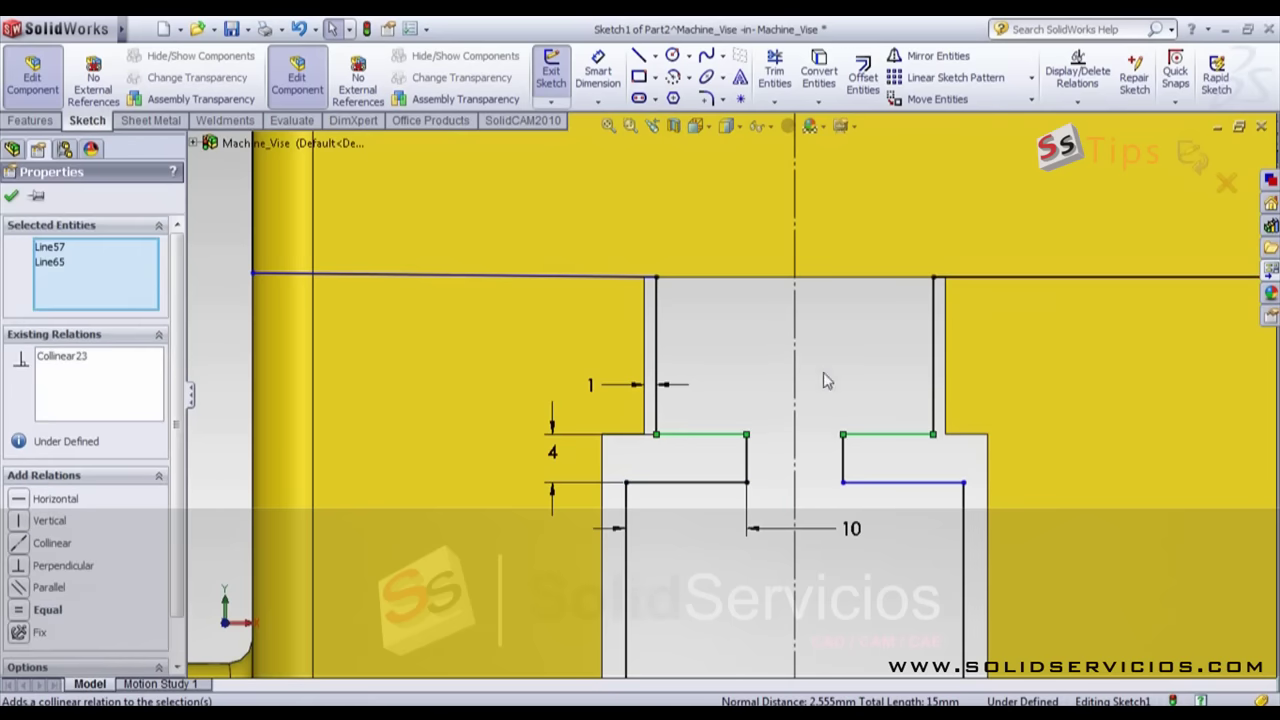
pyautogui.click(920, 483)
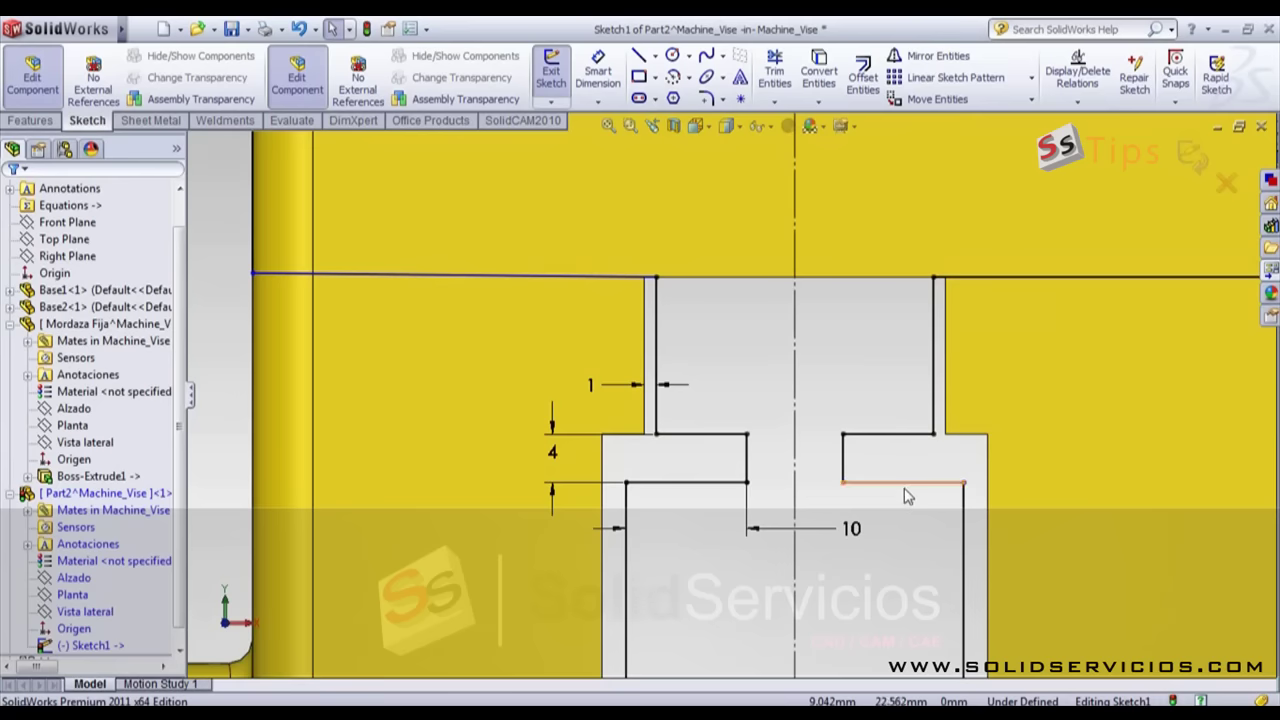
pyautogui.keyDown('ctrl'); pyautogui.click(680, 483); pyautogui.keyUp('ctrl')
pyautogui.click(760, 406)
pyautogui.click(897, 557)
# Step: Make the top-left sketch line horizontal and switch to the isometric view
pyautogui.scroll(4, 740, 400)
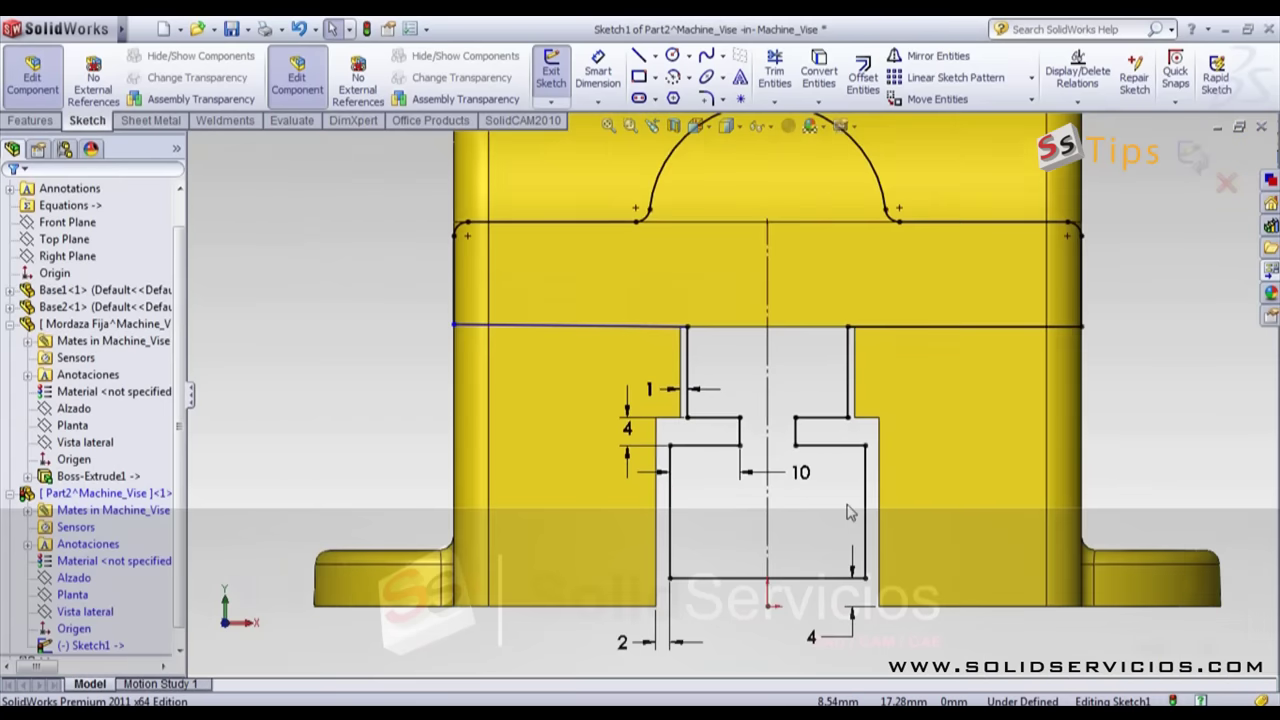
pyautogui.click(614, 333)
pyautogui.click(666, 250)
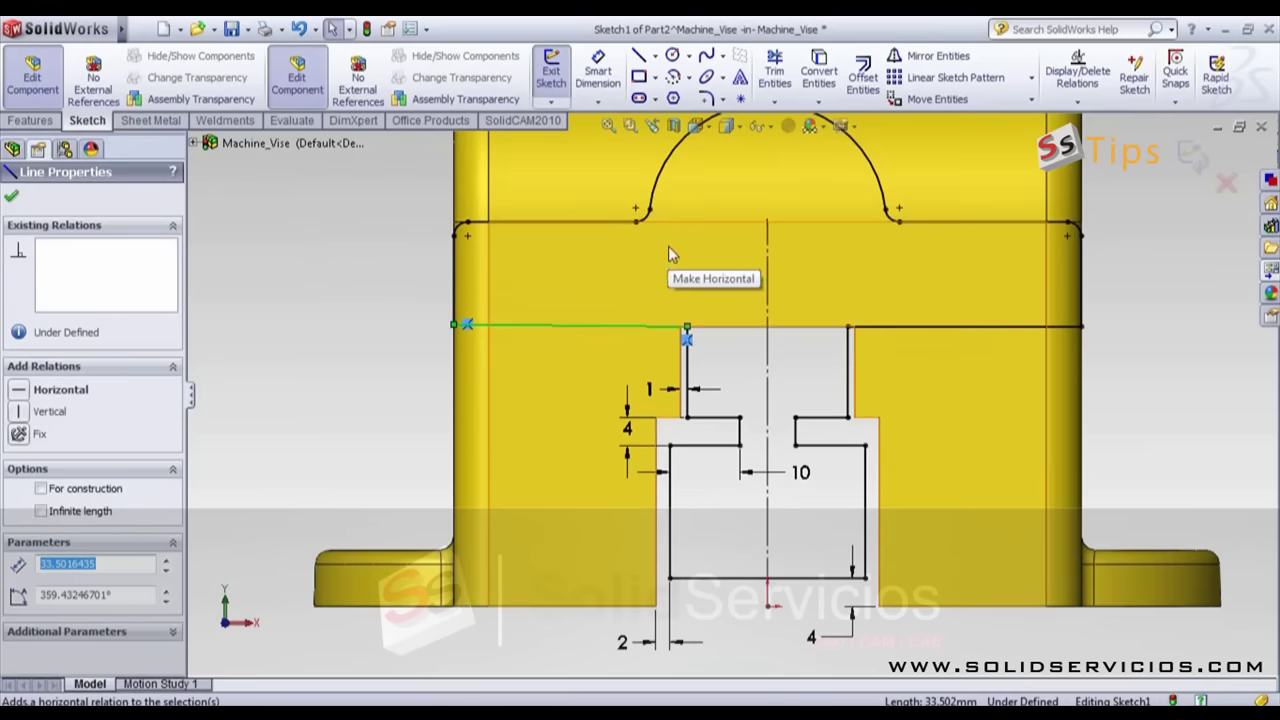
pyautogui.click(423, 410)
pyautogui.scroll(3, 784, 362)
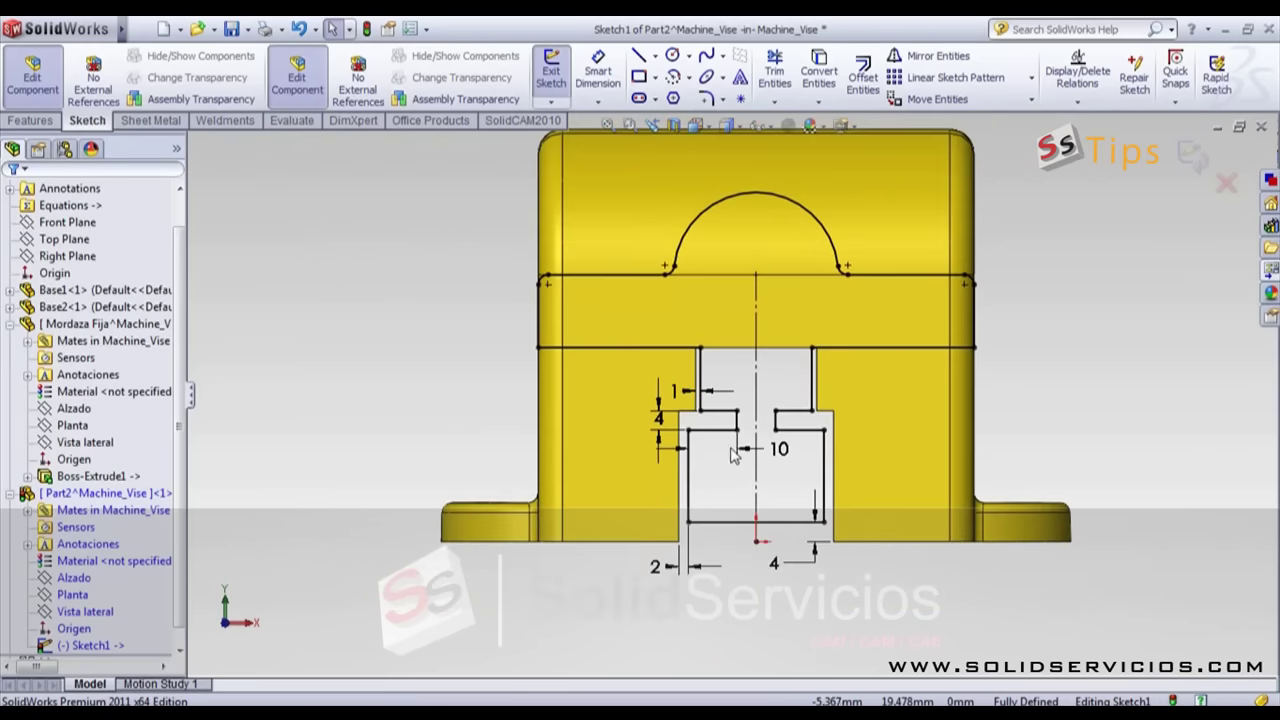
pyautogui.hotkey('ctrl', '7')
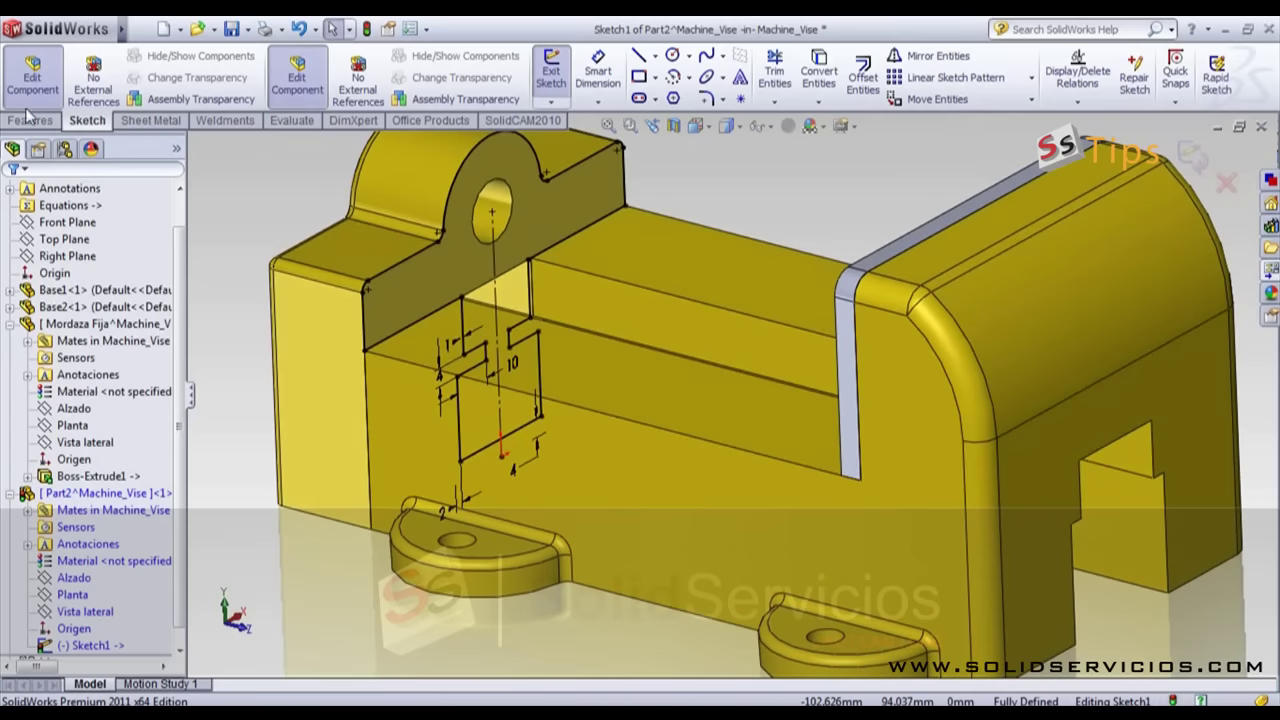
# Step: Extrude the jaw sketch 25 mm into Part2's Boss-Extrude1 stepped jaw block
pyautogui.click(30, 120)
pyautogui.click(557, 80)
pyautogui.write('25')
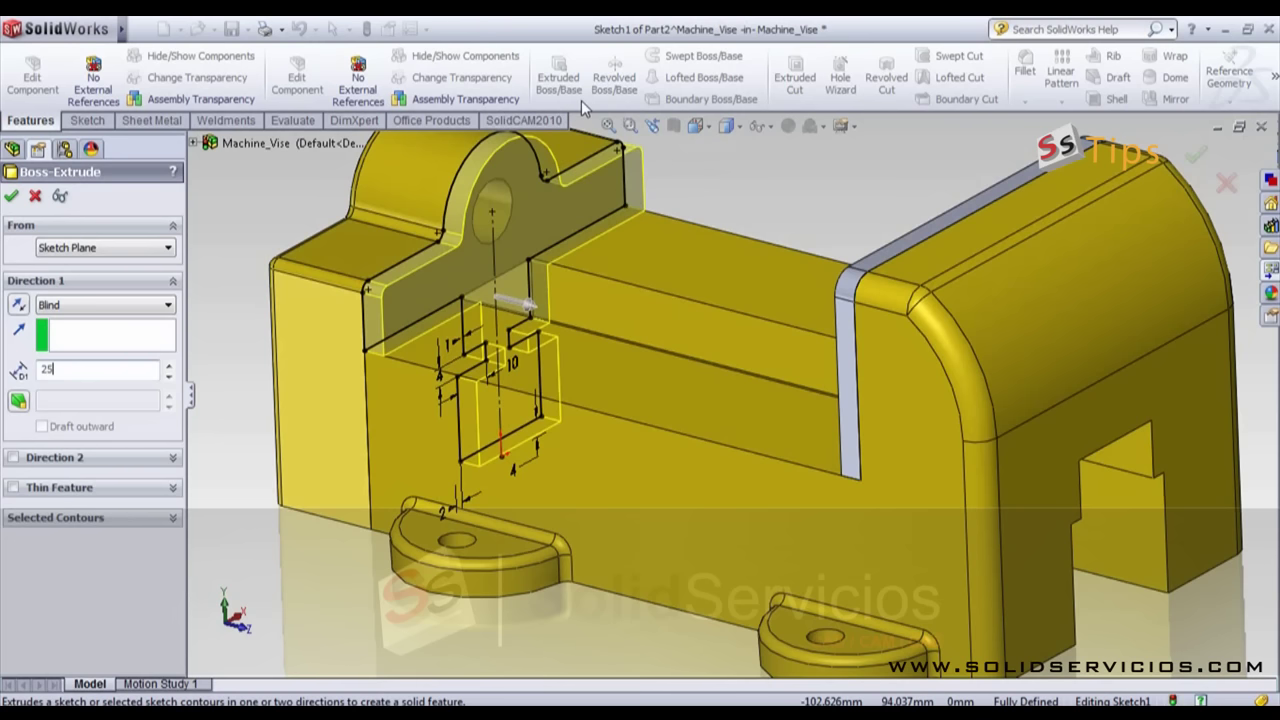
pyautogui.click(11, 195)
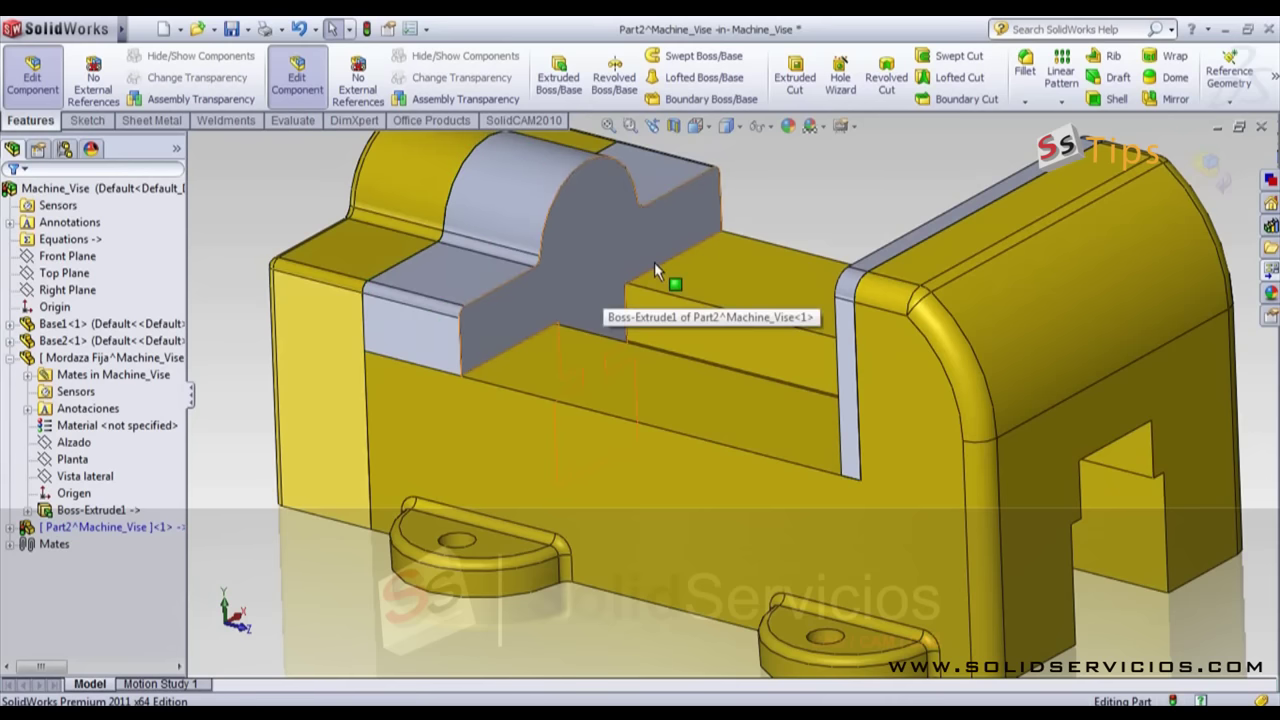
pyautogui.moveTo(710, 338)
pyautogui.mouseDown(button='middle')
pyautogui.moveTo(837, 277)
pyautogui.moveTo(759, 299)
pyautogui.mouseUp(button='middle')
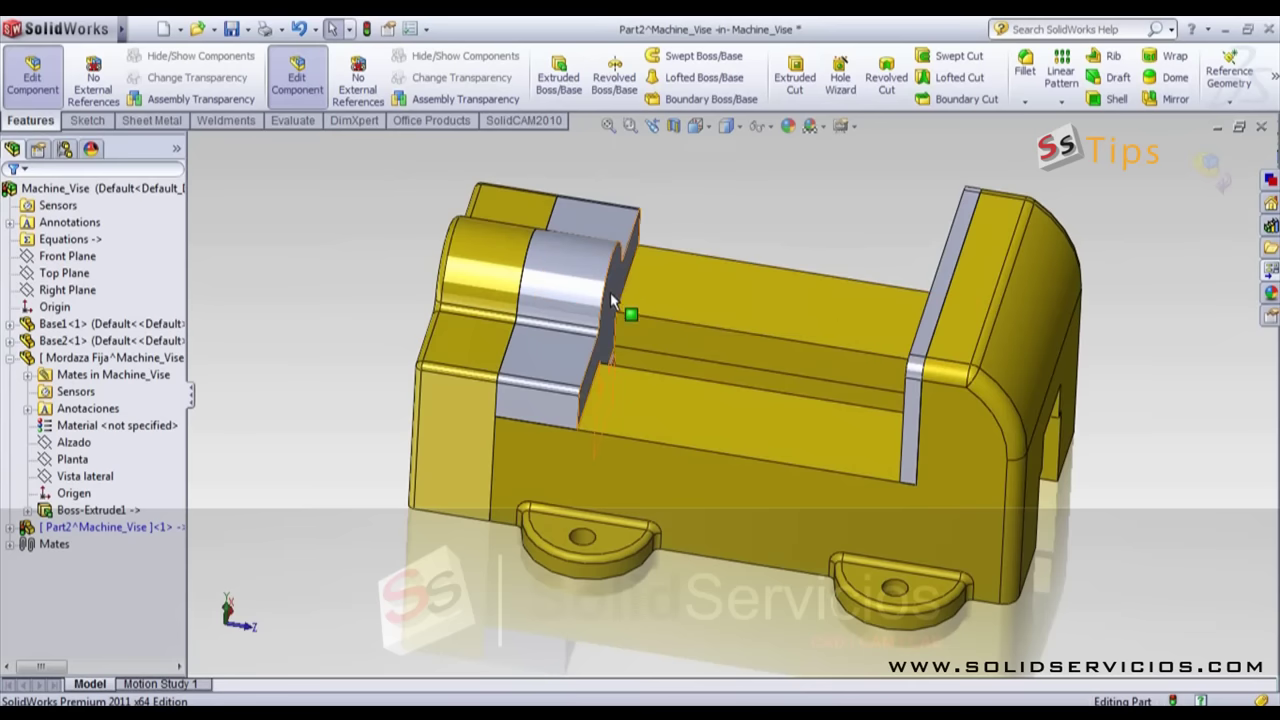
pyautogui.moveTo(632, 341); pyautogui.dragTo(906, 317, button='middle')
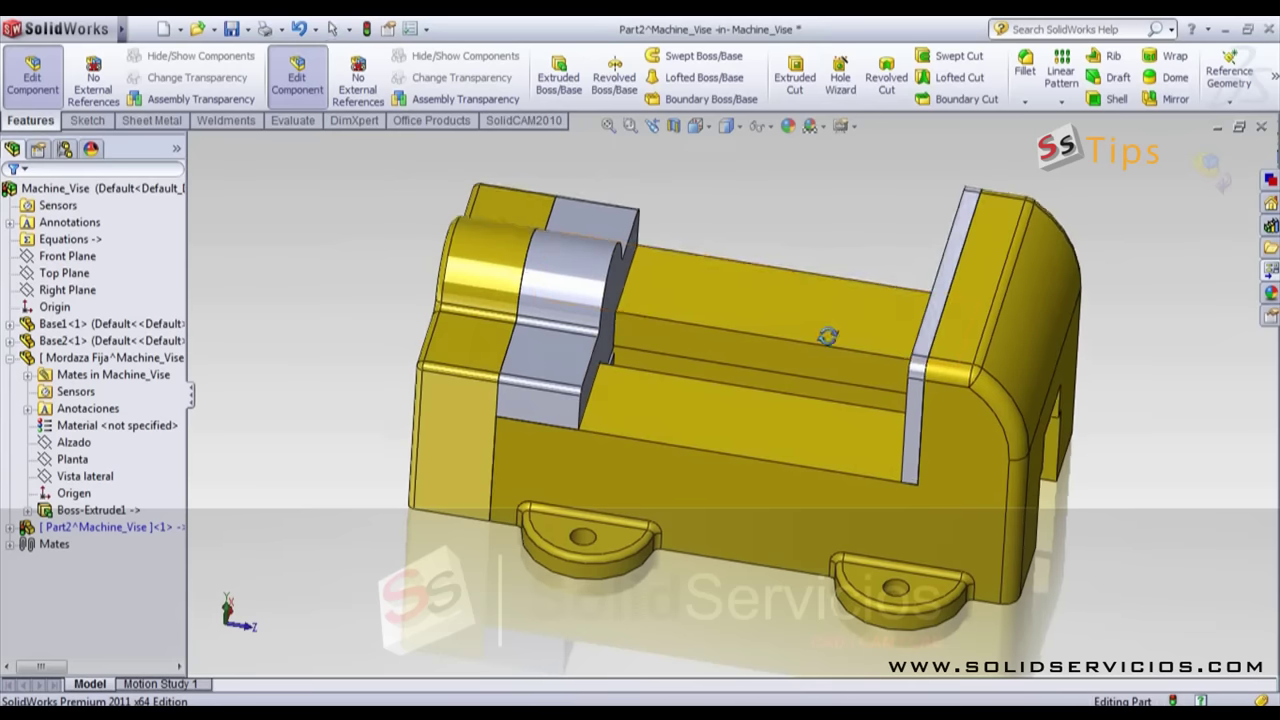
# Step: Hide the Mordaza Fija plate component to see the new jaw clearly
pyautogui.rightClick(930, 330)
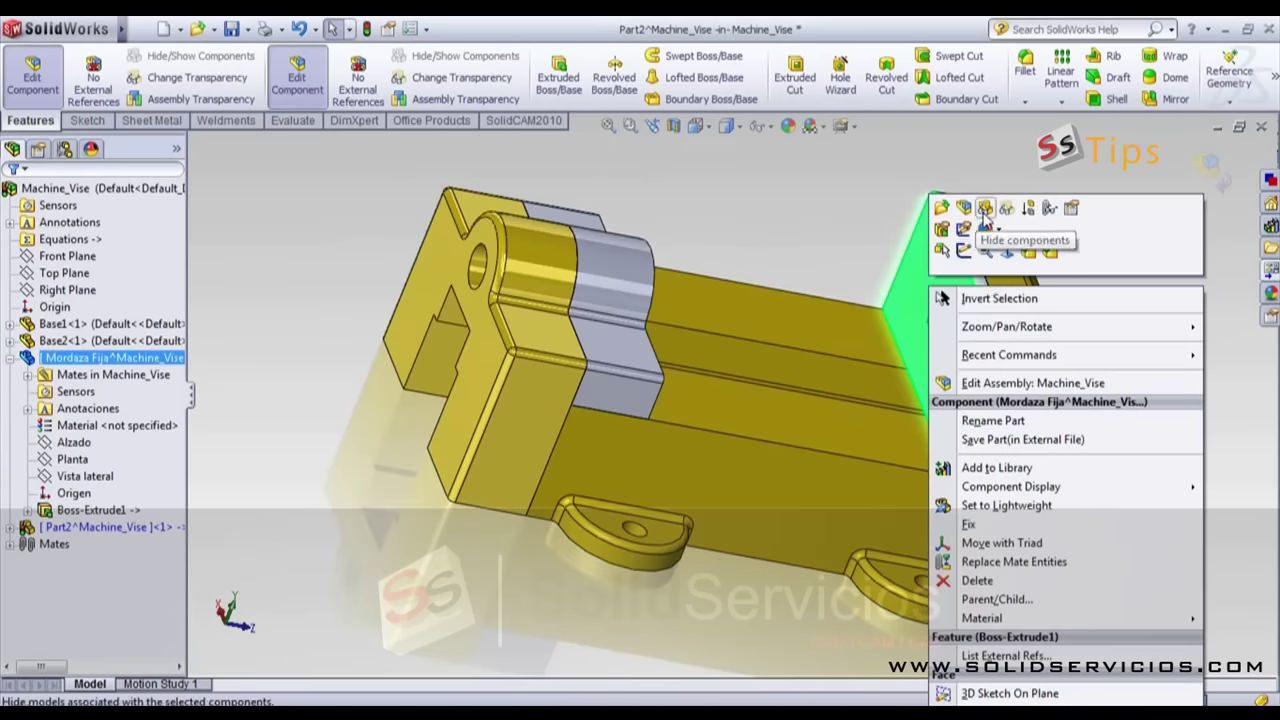
pyautogui.click(941, 251)
pyautogui.moveTo(868, 272)
pyautogui.mouseDown(button='middle')
pyautogui.moveTo(950, 352)
pyautogui.moveTo(756, 350)
pyautogui.mouseUp(button='middle')
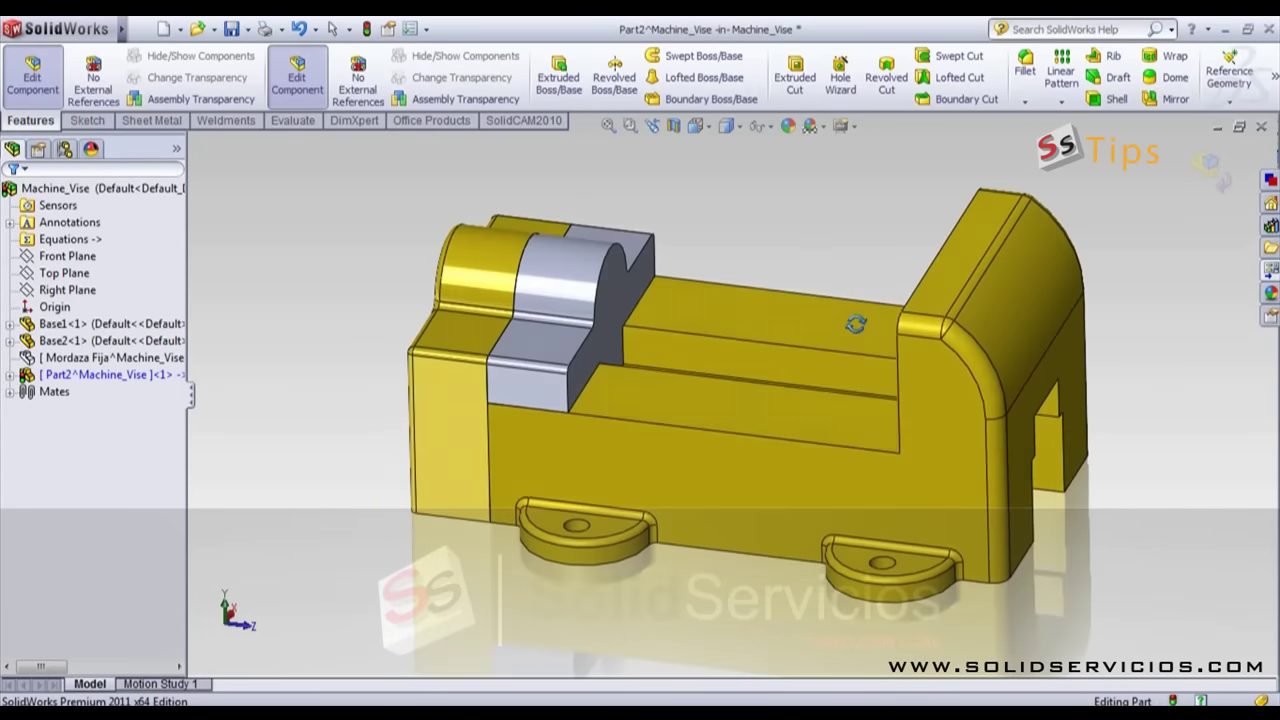
# Step: Sketch on the jaw block's front face and convert the base's end face outline into it
pyautogui.click(630, 306)
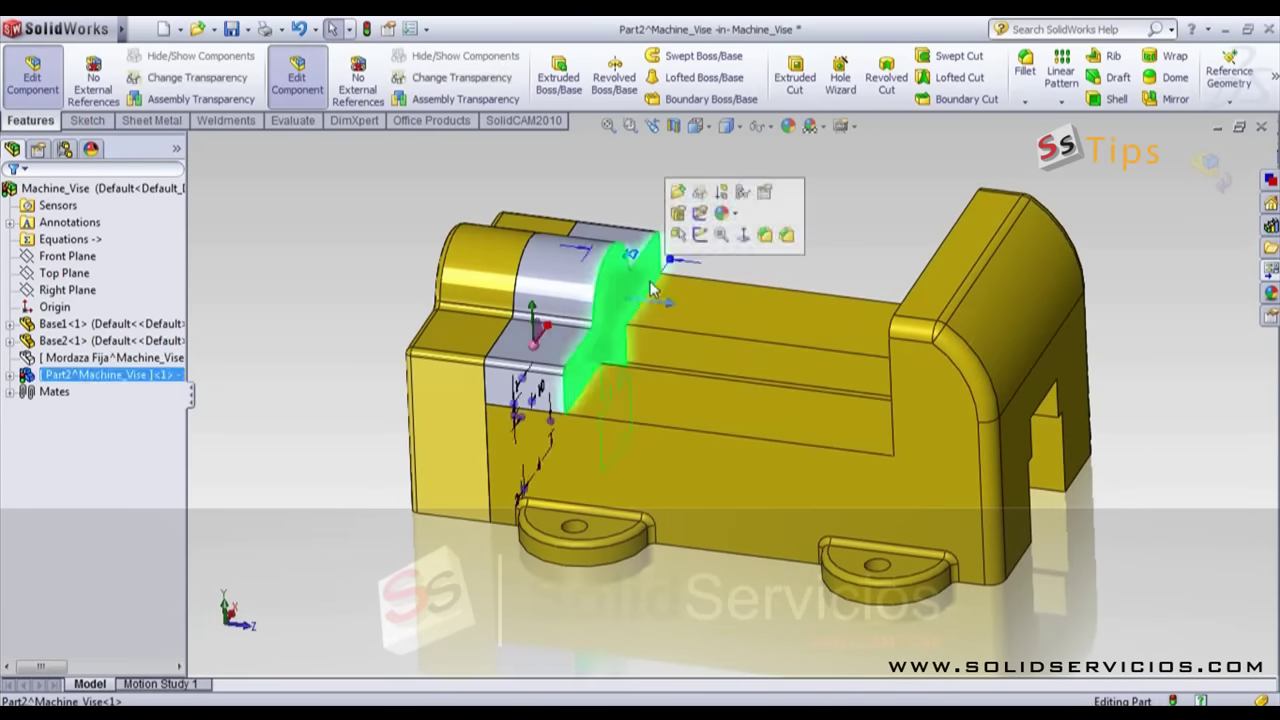
pyautogui.click(708, 234)
pyautogui.moveTo(708, 236); pyautogui.dragTo(995, 319, button='middle')
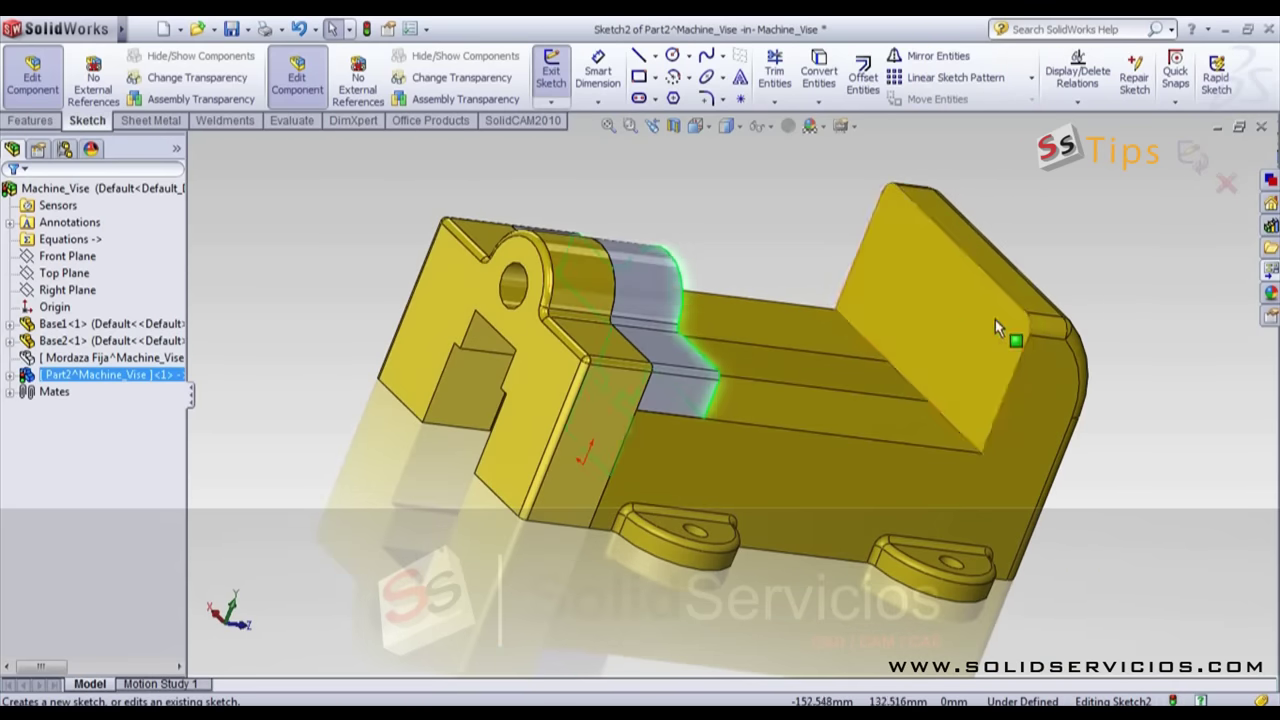
pyautogui.click(988, 334)
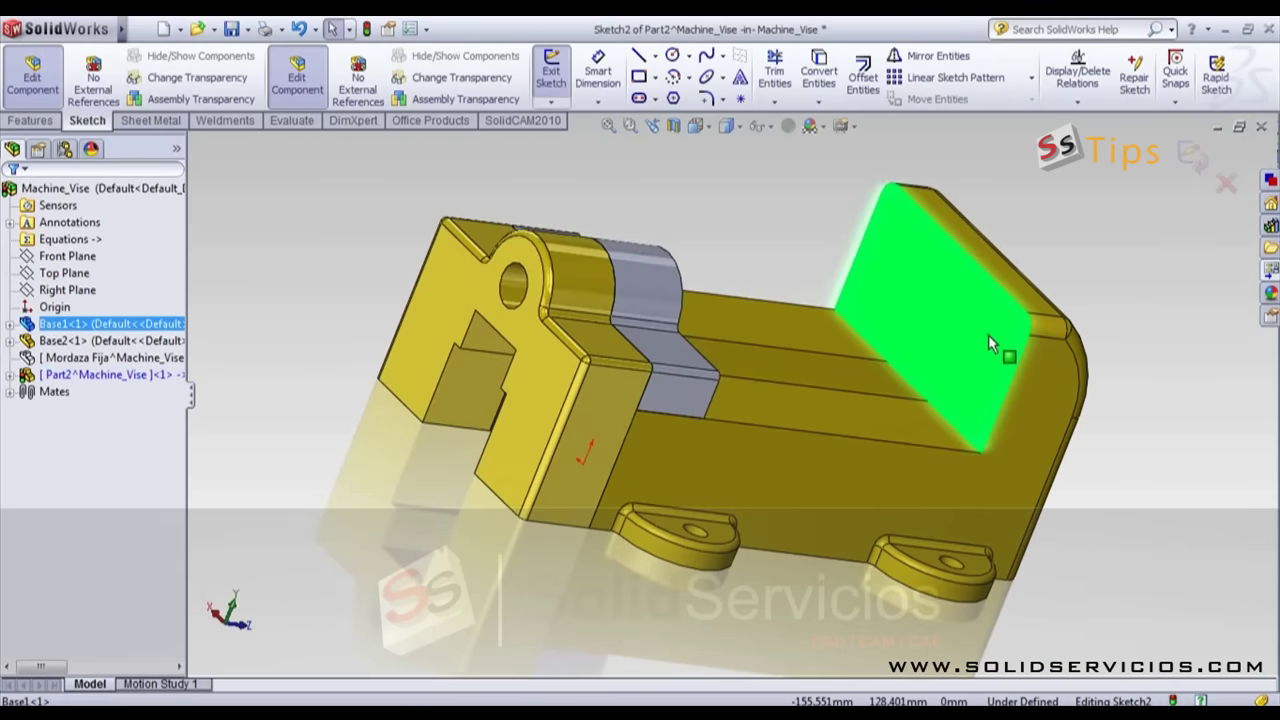
pyautogui.click(826, 88)
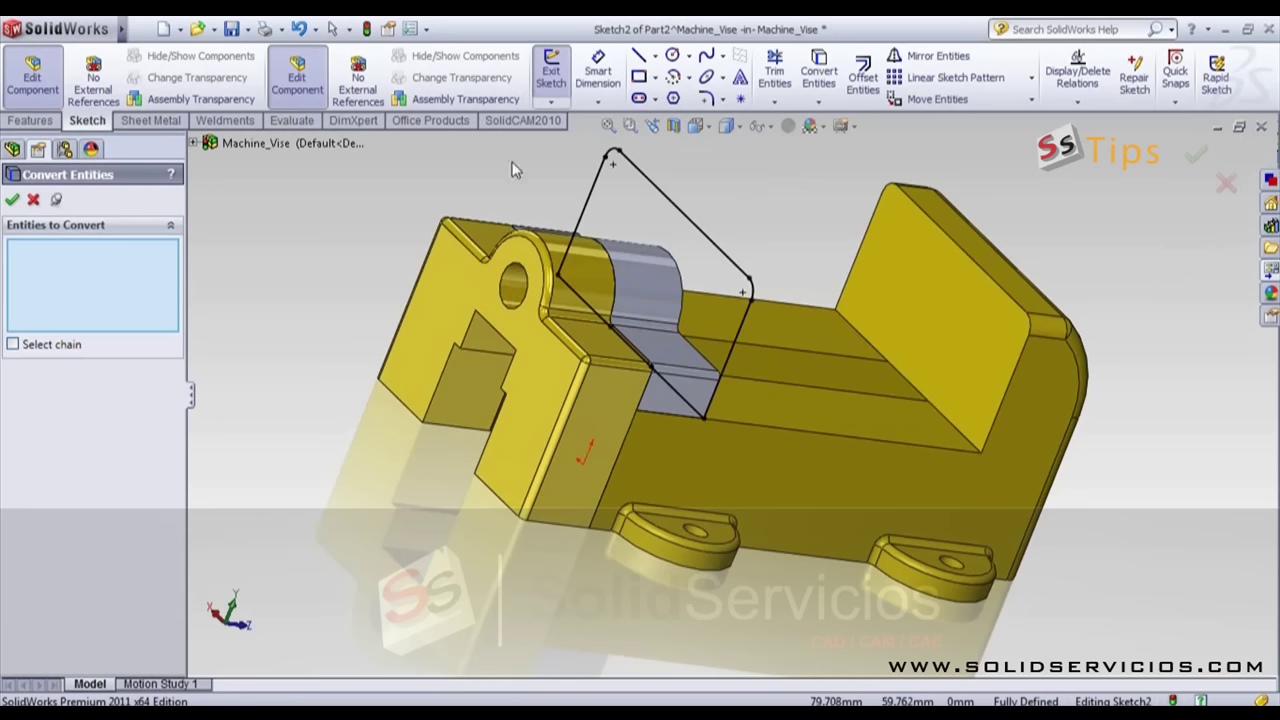
pyautogui.click(12, 203)
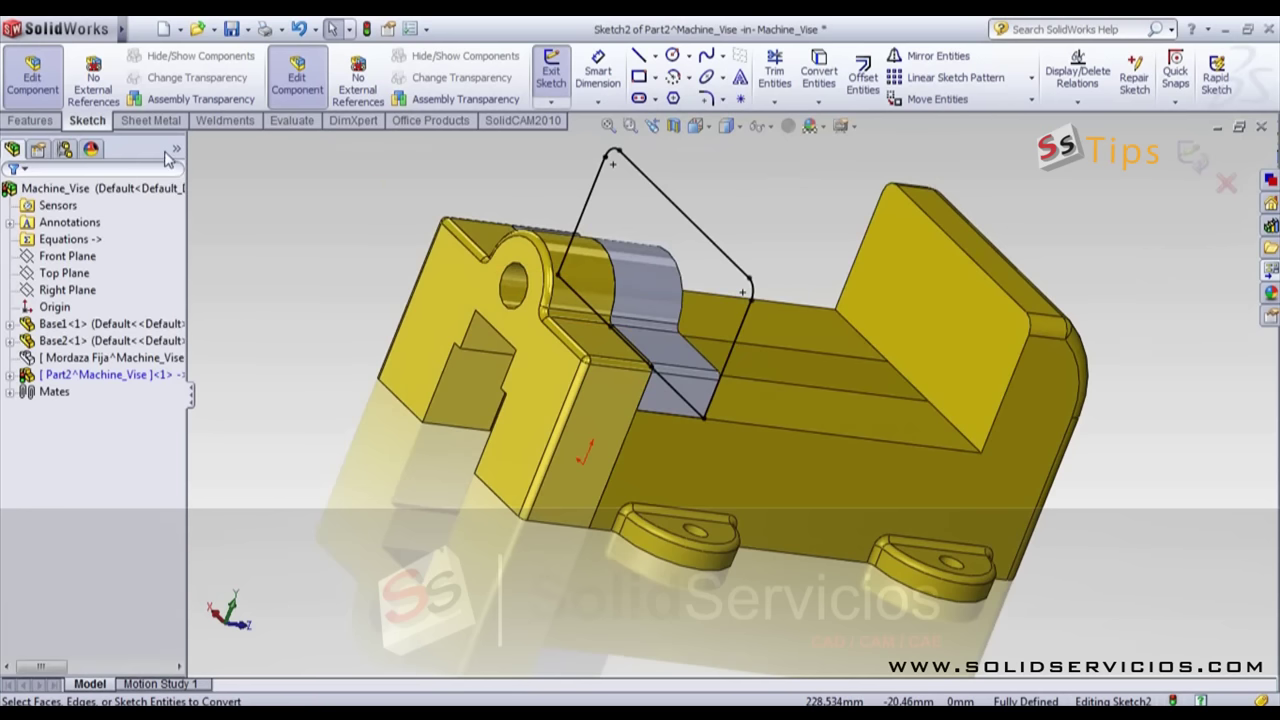
# Step: Extrude the copied outline 10 mm into a jaw plate and exit Part2 editing
pyautogui.click(30, 120)
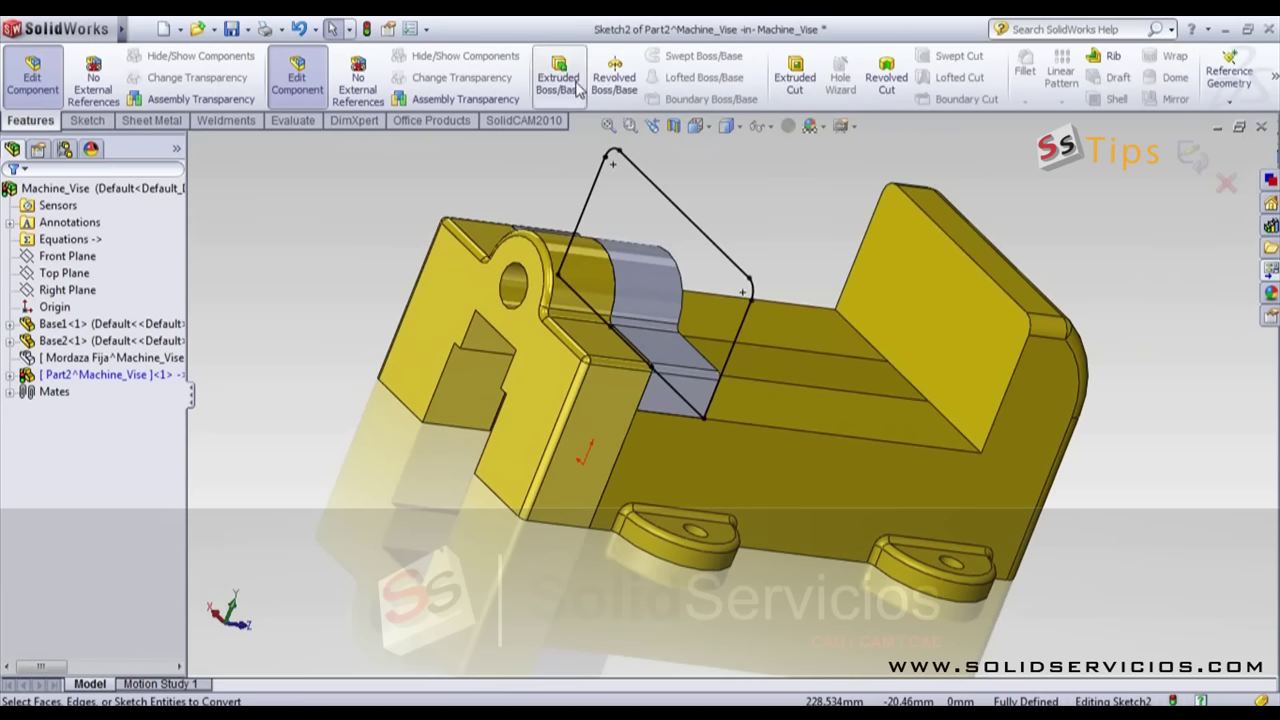
pyautogui.click(570, 85)
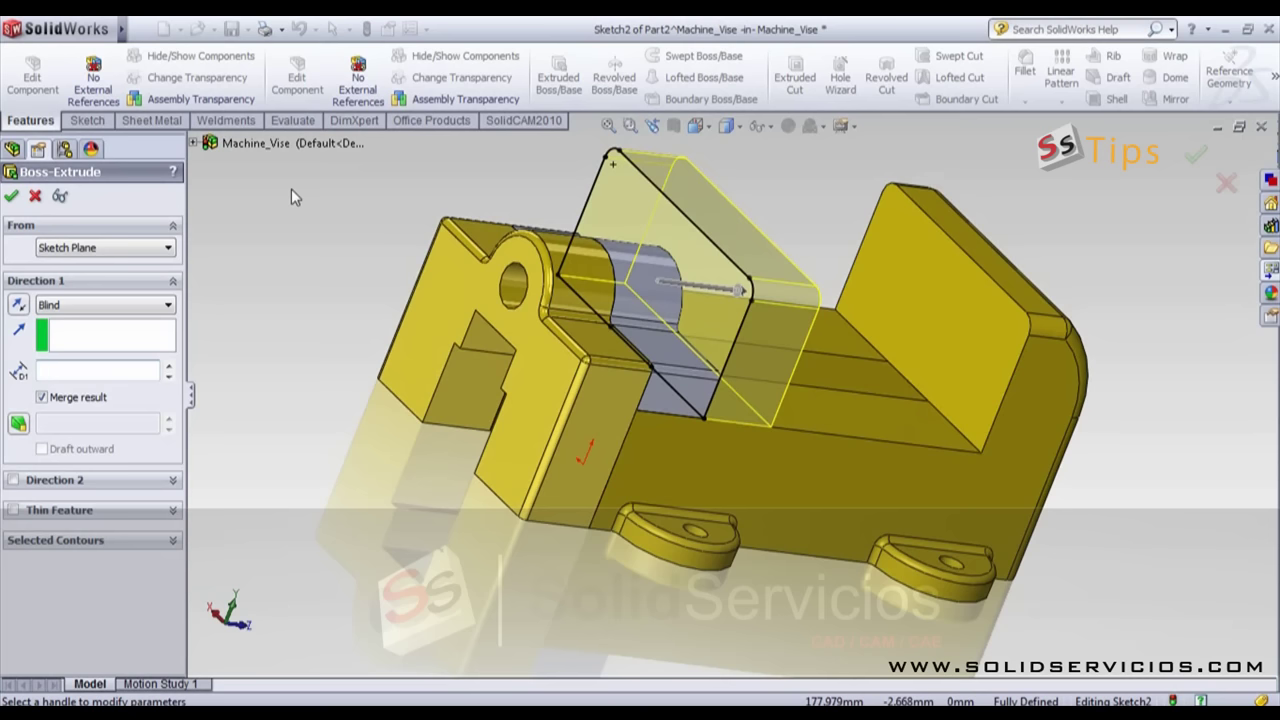
pyautogui.write('10')
pyautogui.press('Return')
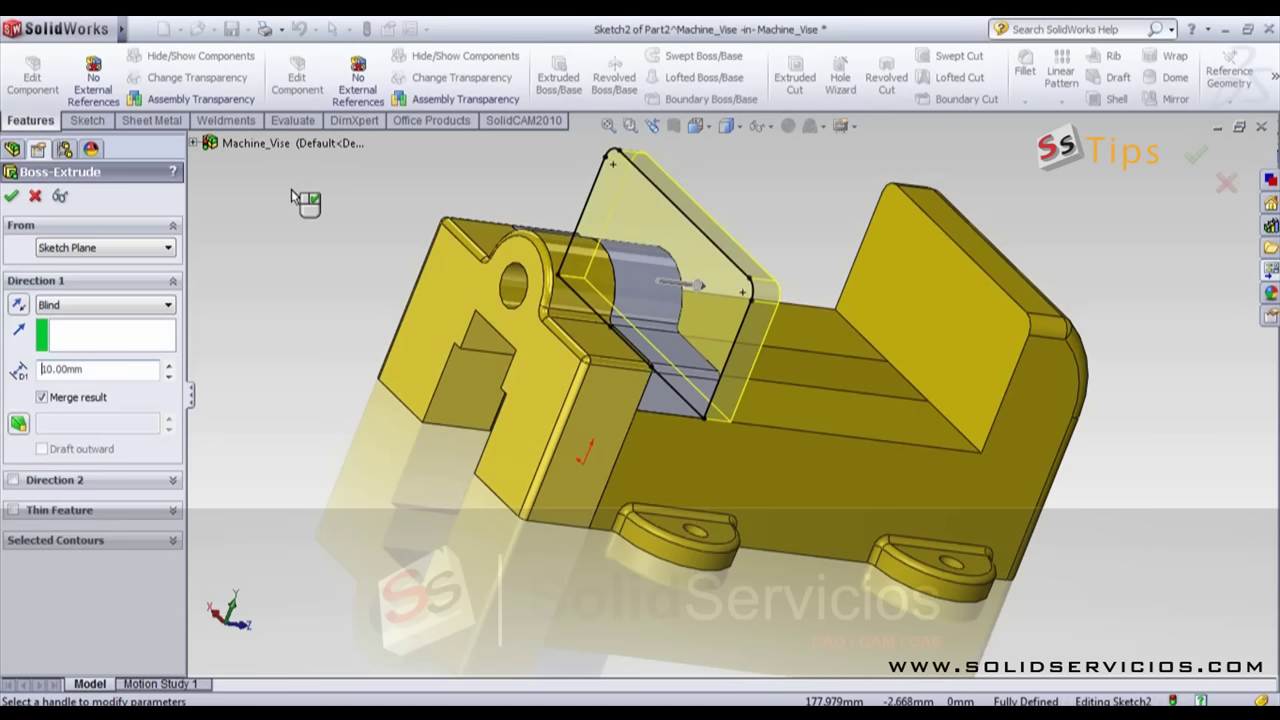
pyautogui.click(11, 196)
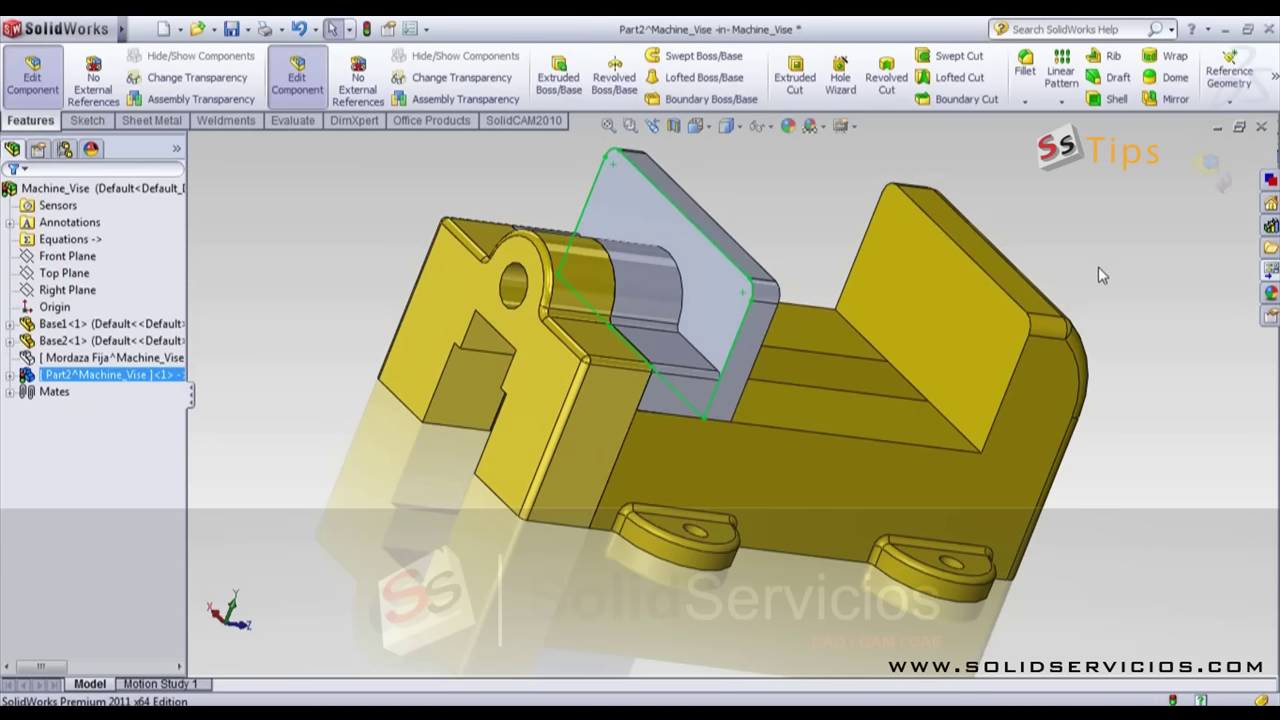
pyautogui.click(1206, 183)
# Step: Rename the Part2 component to Mordaza in the FeatureManager tree
pyautogui.hotkey('ctrl', '7')
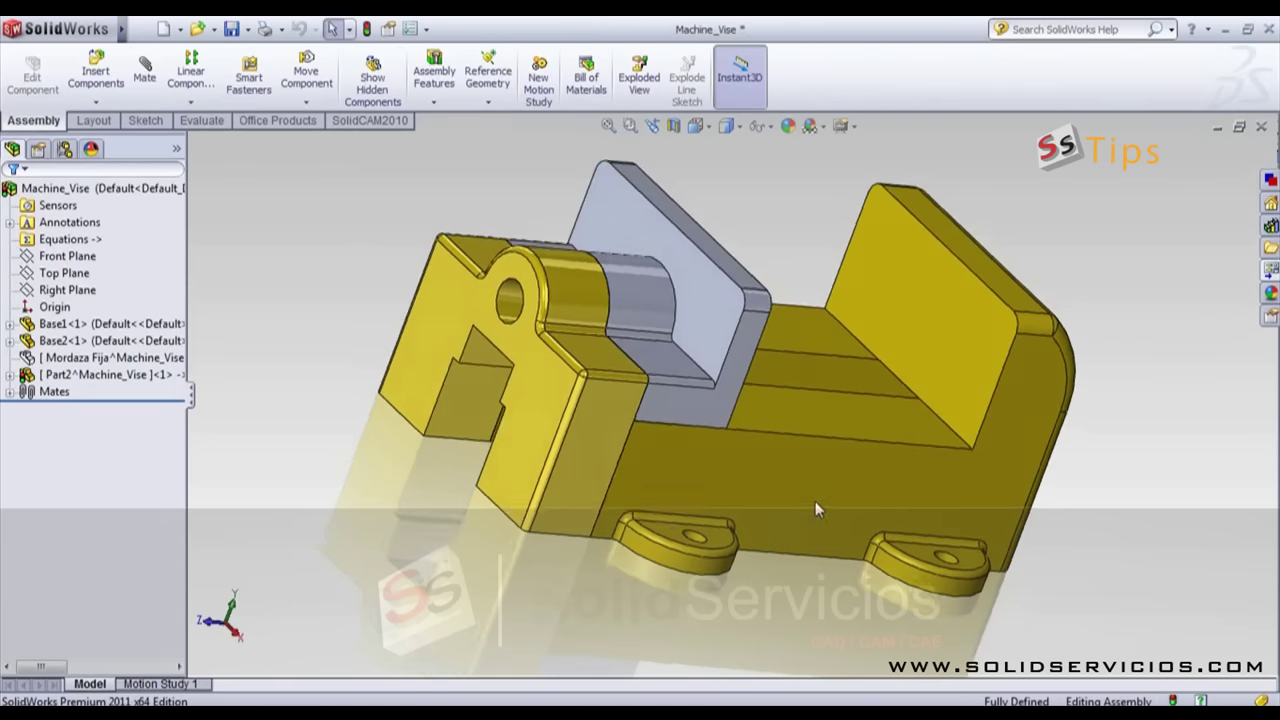
pyautogui.rightClick(112, 357)
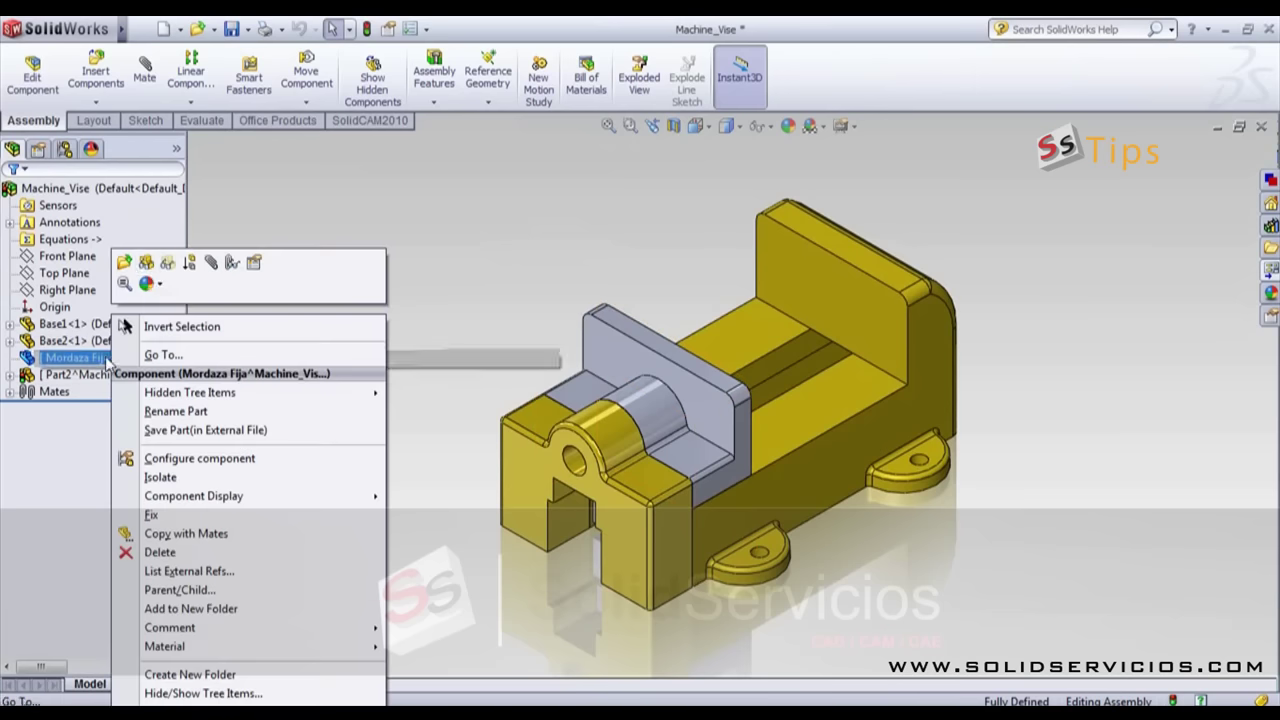
pyautogui.click(342, 309)
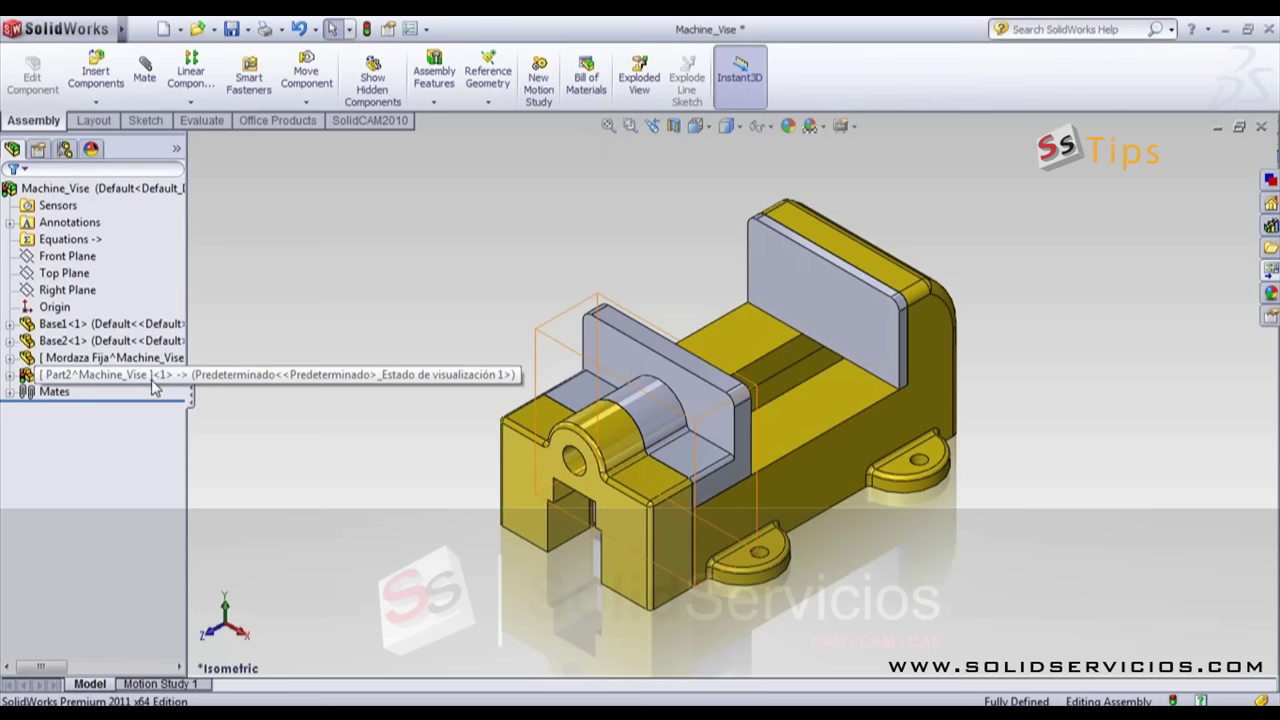
pyautogui.click(97, 378)
pyautogui.click(97, 378)
pyautogui.write('Mordaza')
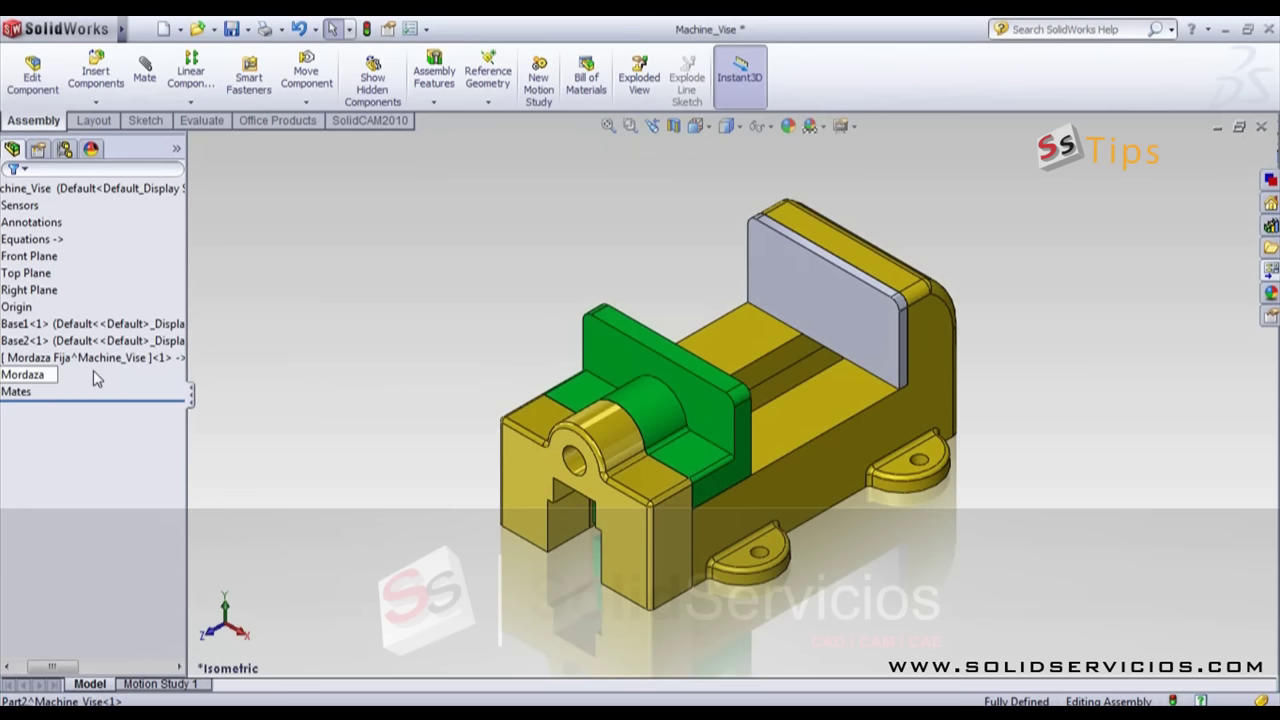
pyautogui.press('Return')
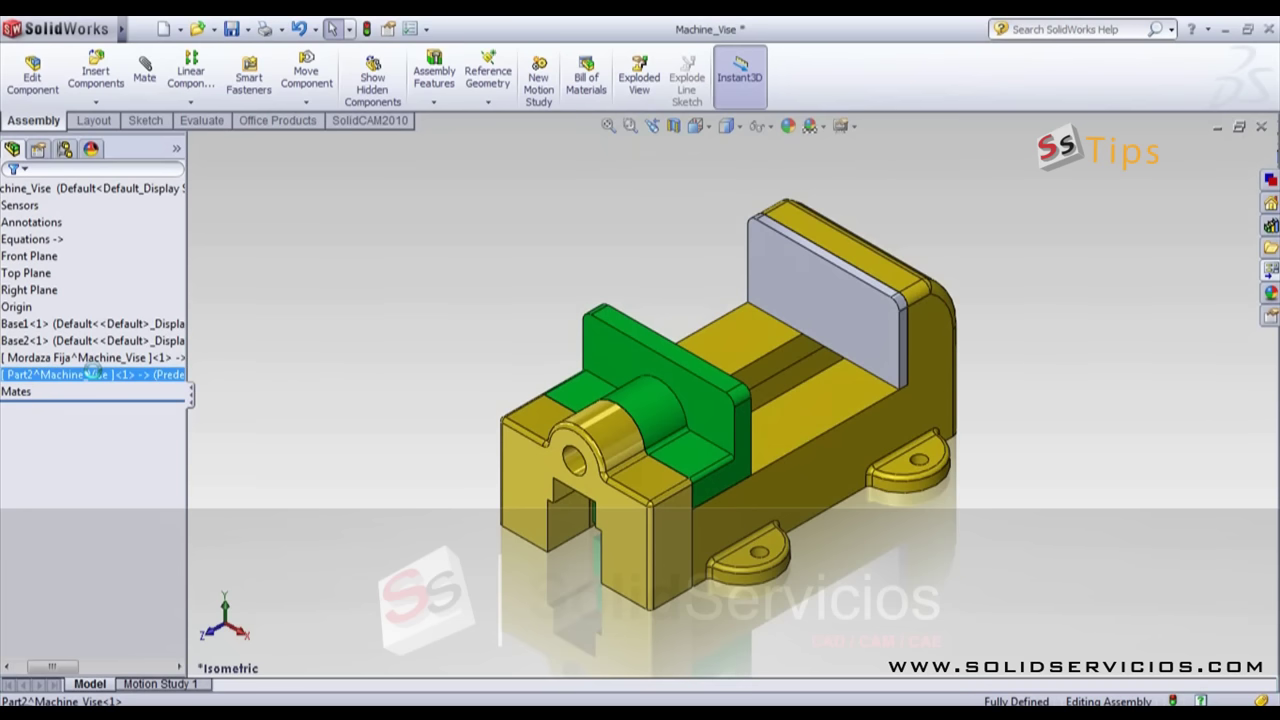
# Step: Collapse the Mordaza Fija feature list and bring up the Mordaza component's context menu
pyautogui.moveTo(62, 667); pyautogui.dragTo(50, 667)
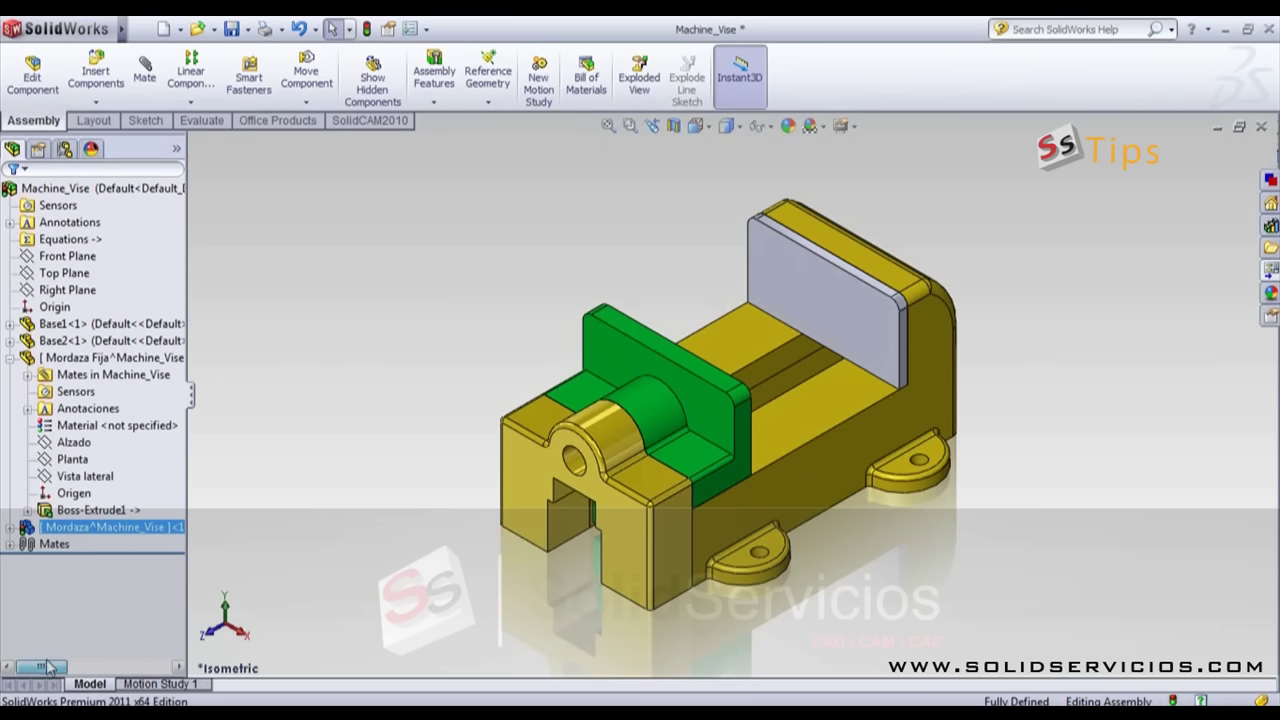
pyautogui.click(263, 430)
pyautogui.click(9, 358)
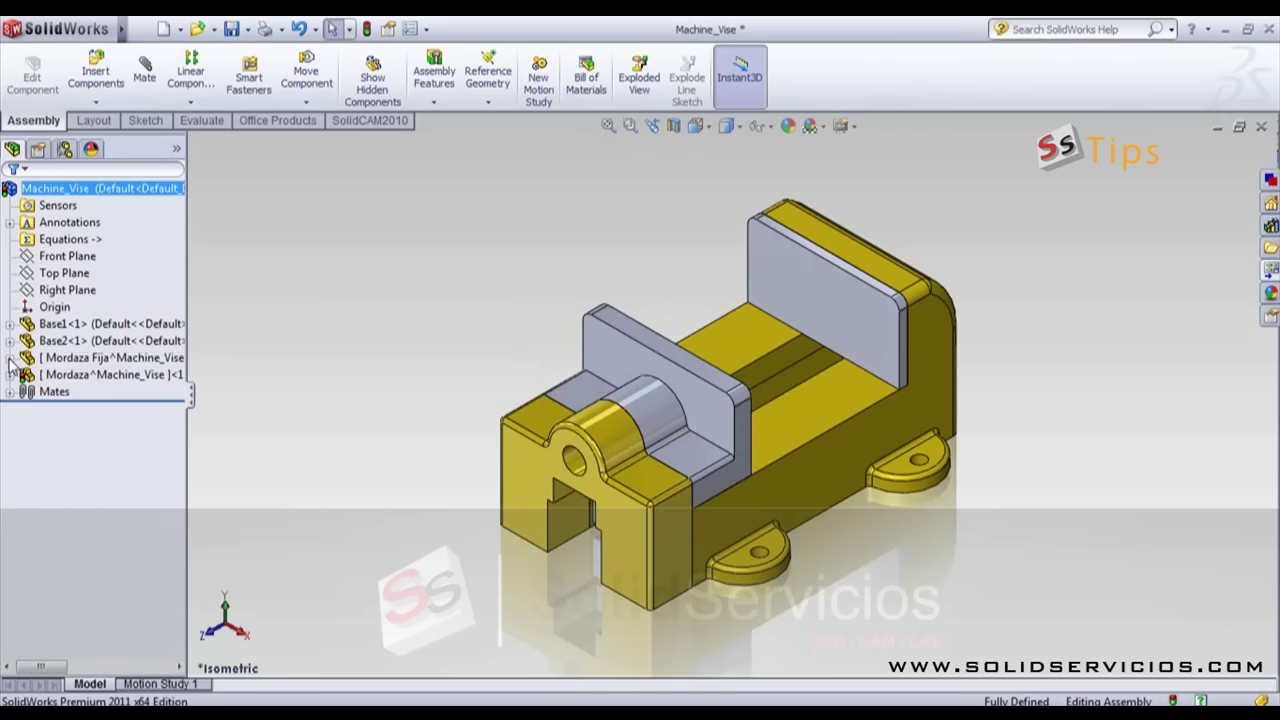
pyautogui.click(80, 374)
pyautogui.click(340, 344)
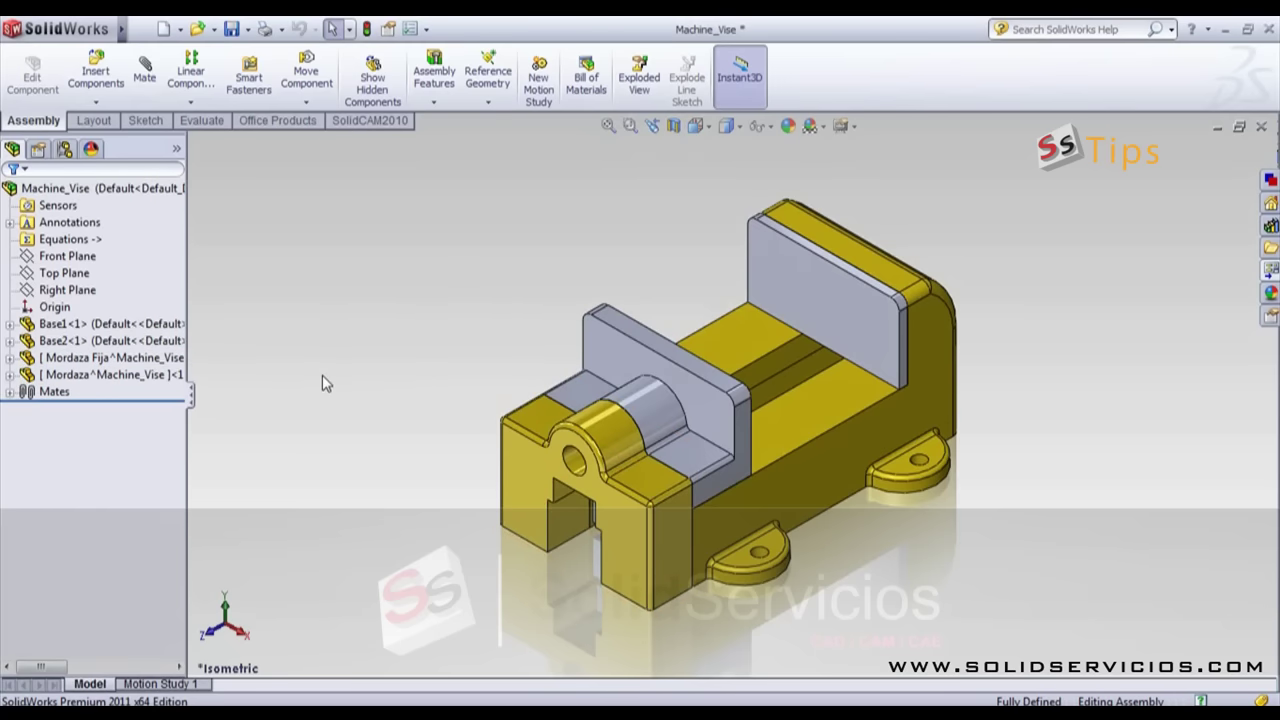
pyautogui.rightClick(123, 376)
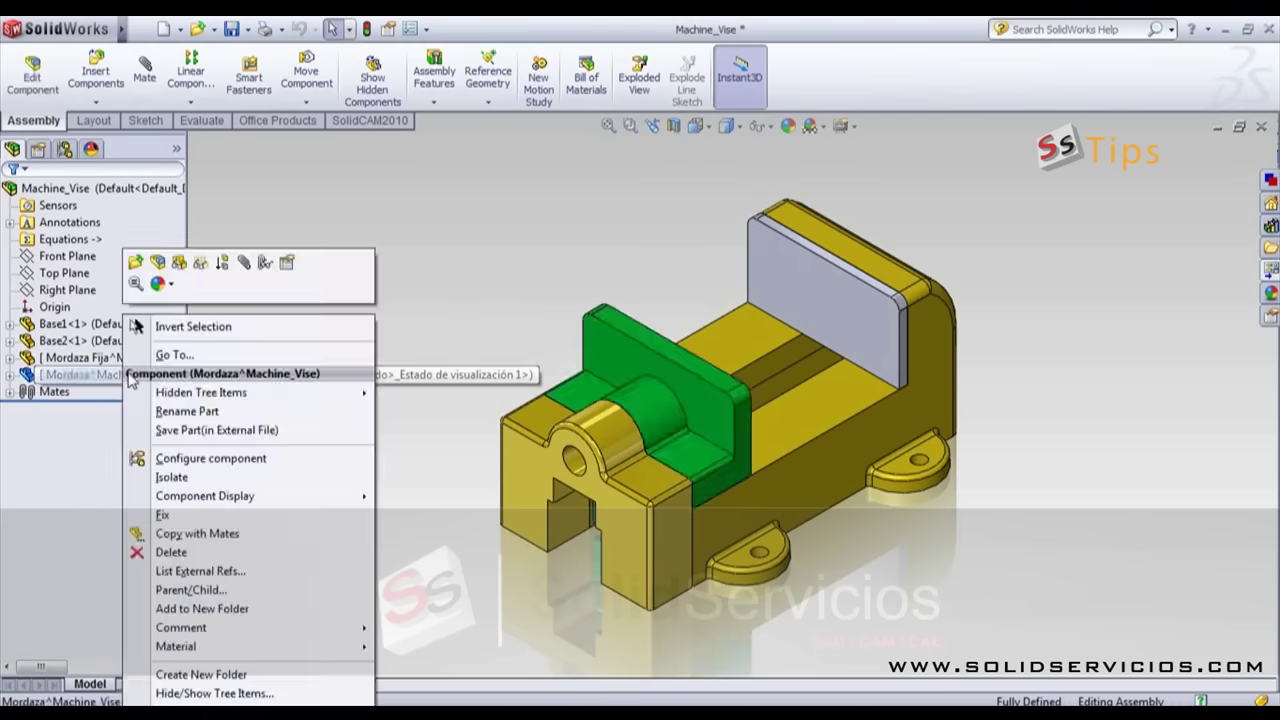
# Step: Open Mordaza in its own window and inspect Boss-Extrude1 and Boss-Extrude2
pyautogui.click(136, 262)
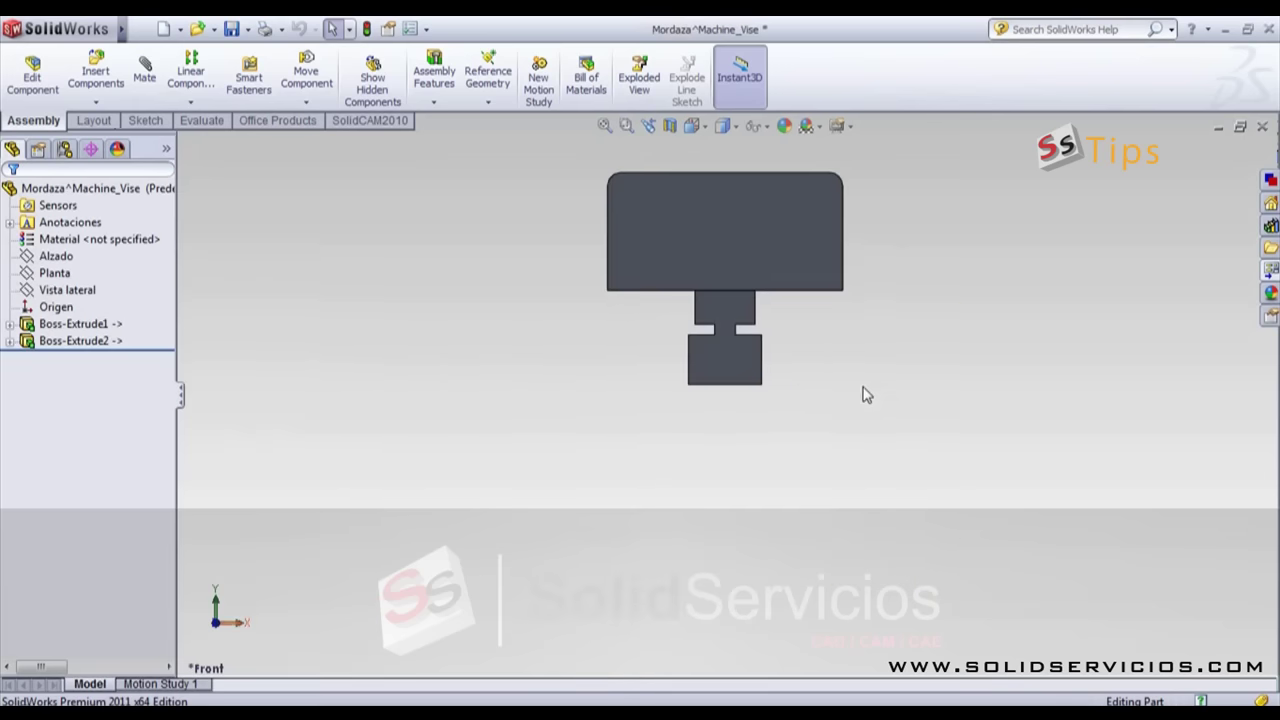
pyautogui.moveTo(815, 460); pyautogui.dragTo(862, 428, button='right')
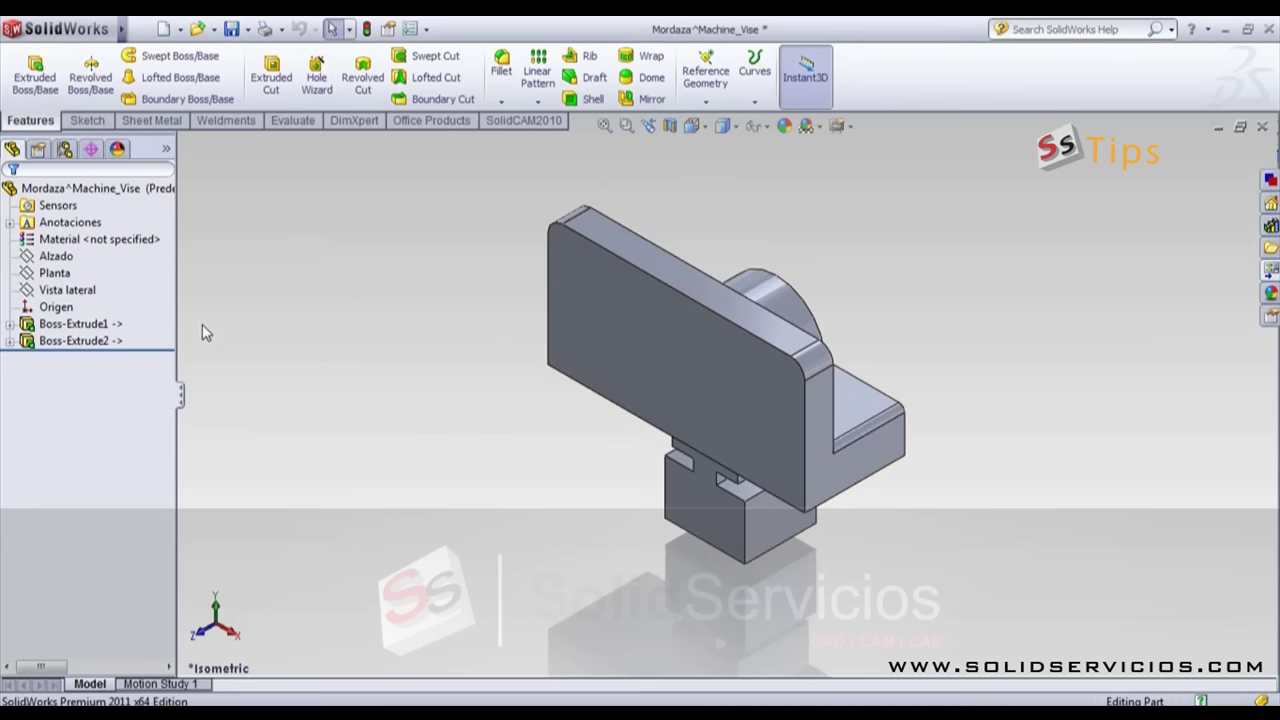
pyautogui.click(118, 326)
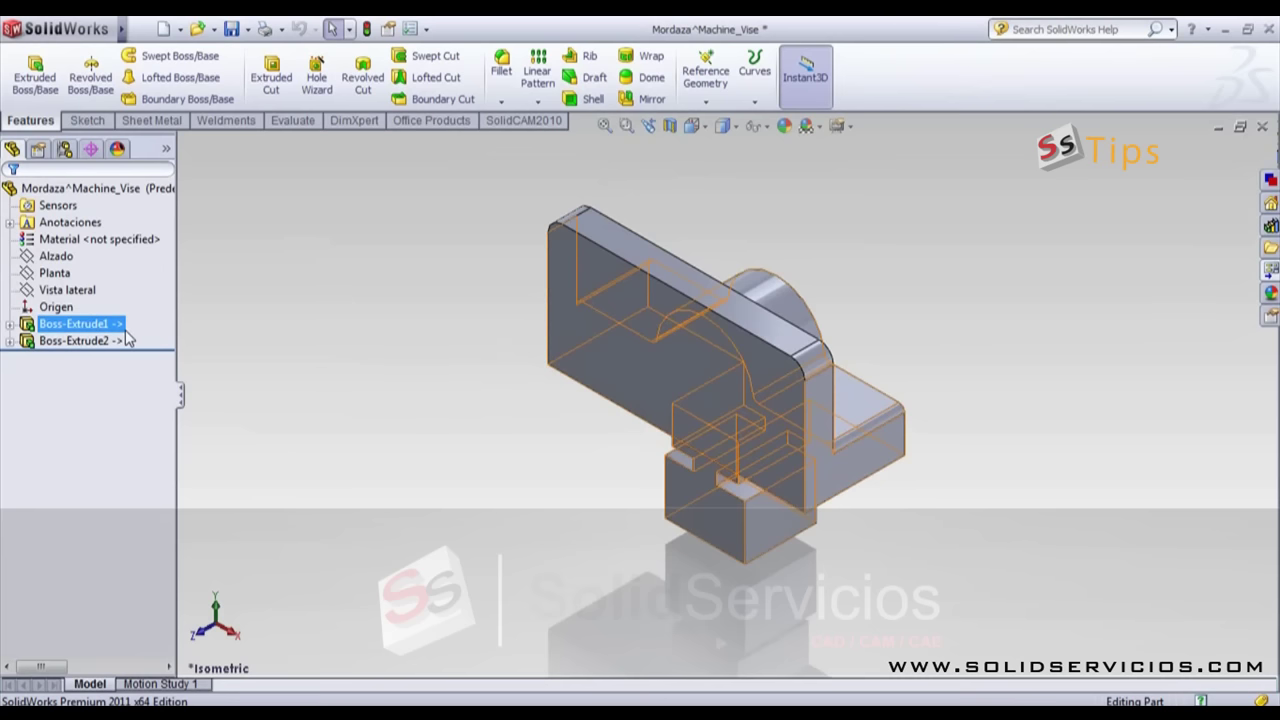
pyautogui.click(116, 343)
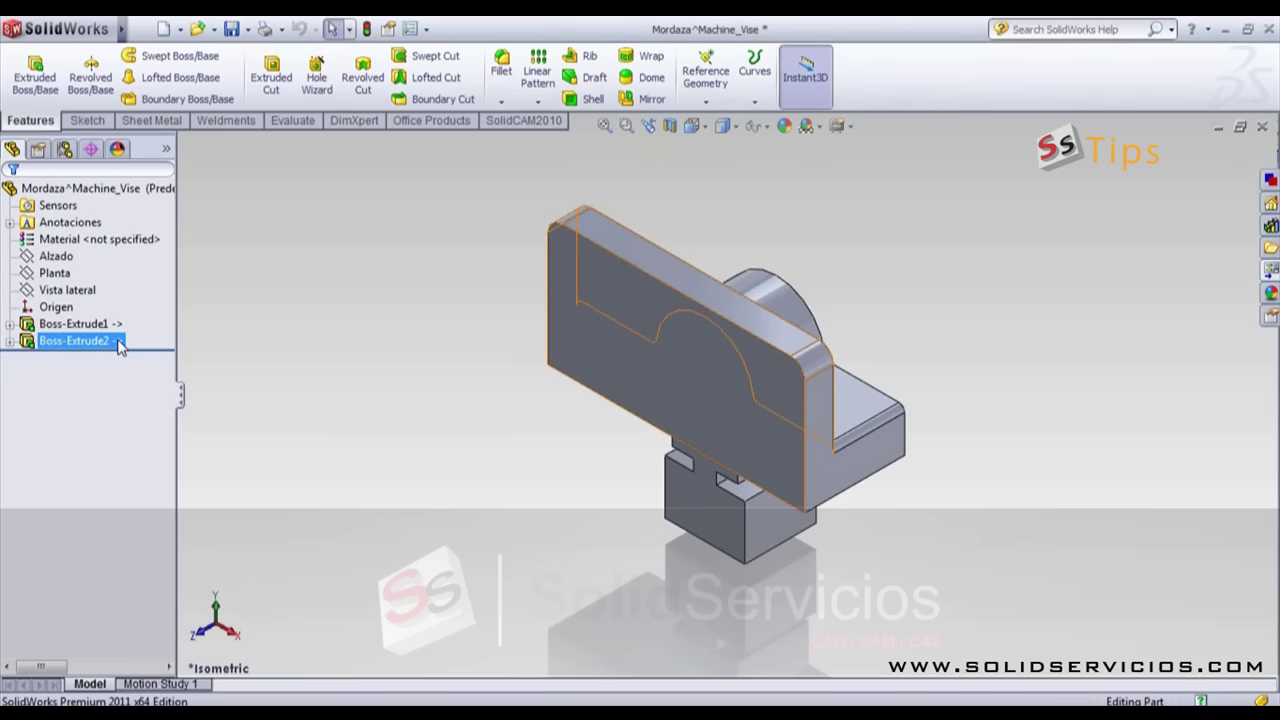
pyautogui.press('Escape')
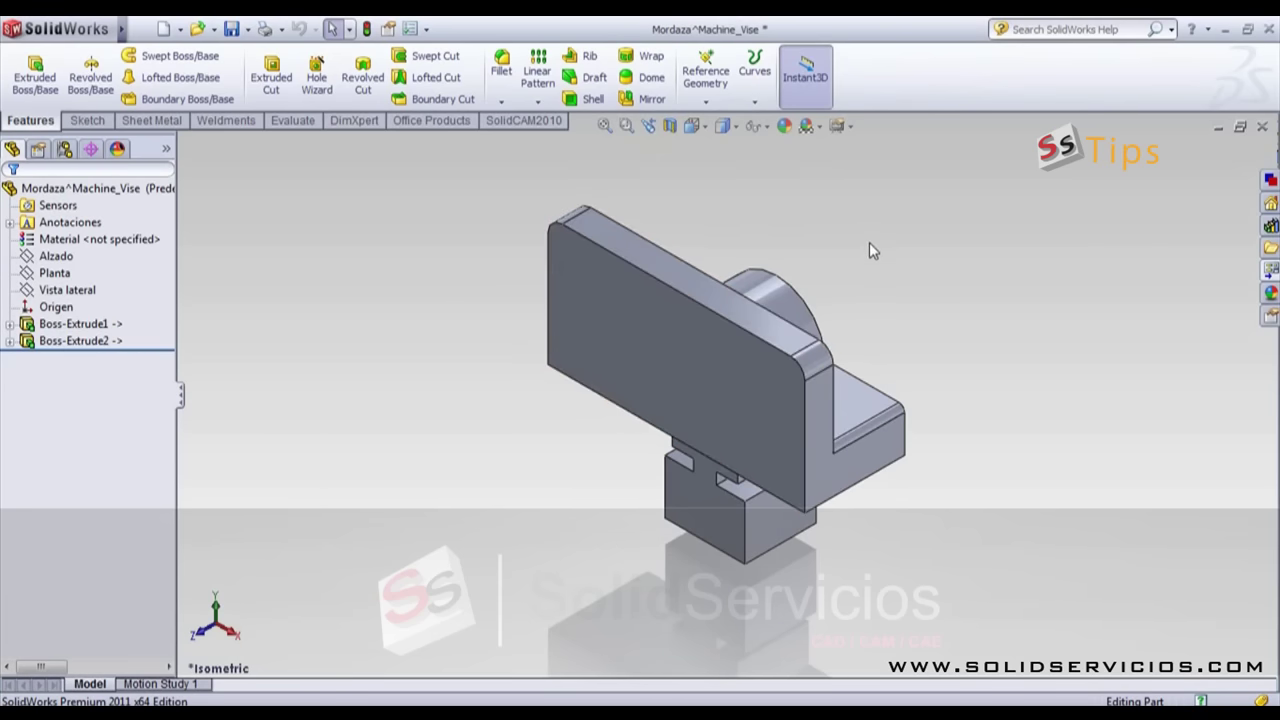
# Step: Return to the Machine_Vise assembly and select the Mordaza jaw plate
pyautogui.hotkey('ctrl', 'Tab')
pyautogui.moveTo(900, 592)
pyautogui.mouseDown(button='middle')
pyautogui.moveTo(800, 490)
pyautogui.moveTo(687, 414)
pyautogui.mouseUp(button='middle')
pyautogui.click(665, 359)
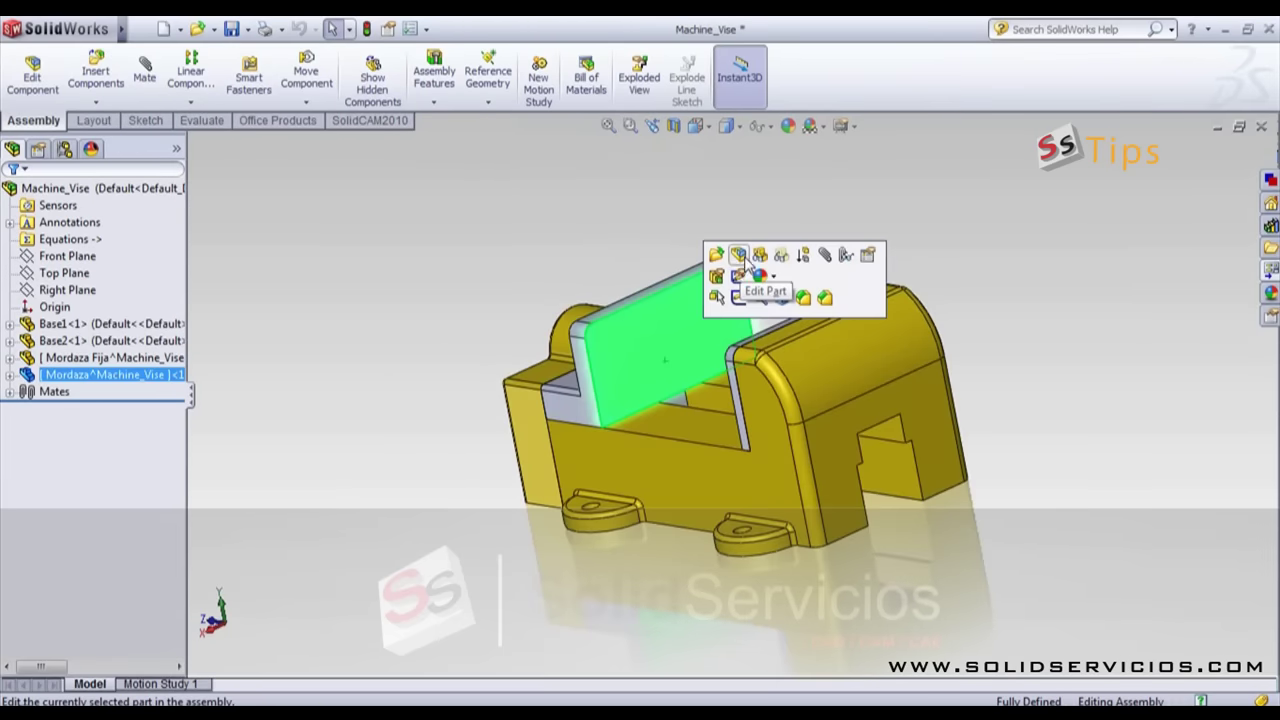
# Step: Edit Mordaza in context and start a new sketch on the jaw's end face
pyautogui.click(738, 256)
pyautogui.moveTo(760, 300); pyautogui.dragTo(826, 340, button='middle')
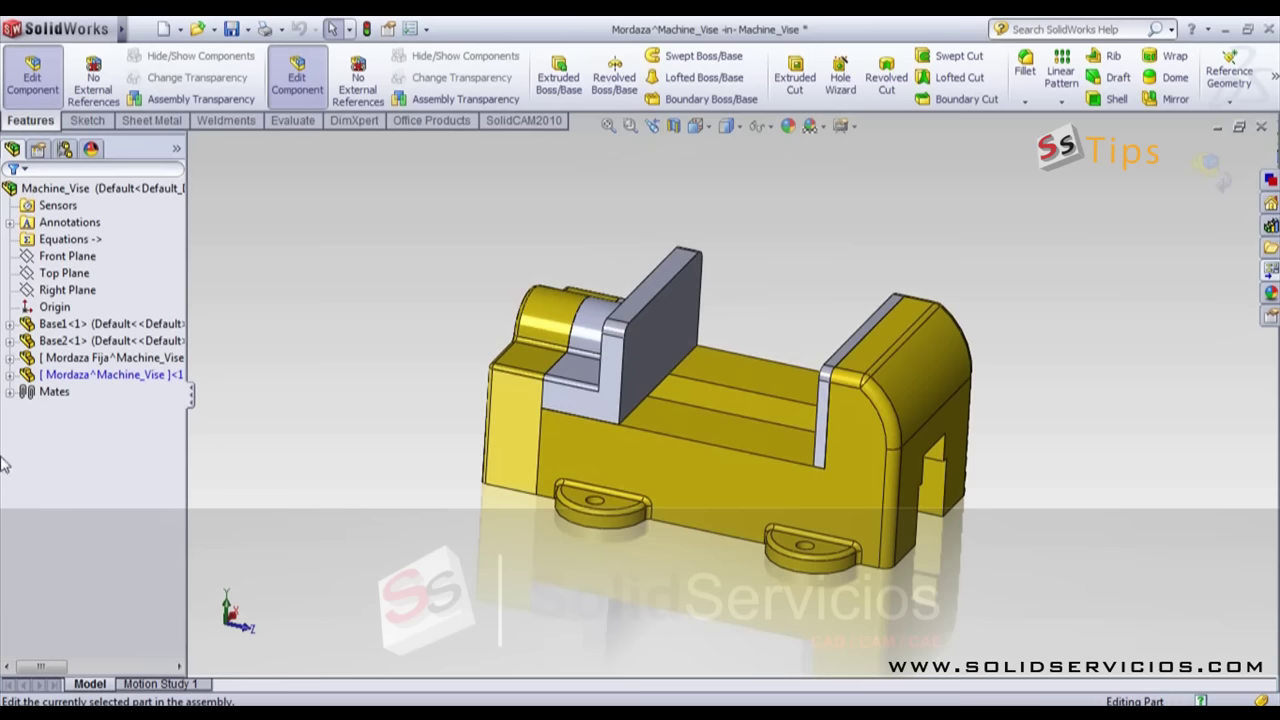
pyautogui.click(9, 374)
pyautogui.moveTo(504, 506)
pyautogui.mouseDown(button='middle')
pyautogui.moveTo(531, 480)
pyautogui.moveTo(651, 509)
pyautogui.mouseUp(button='middle')
pyautogui.click(710, 420)
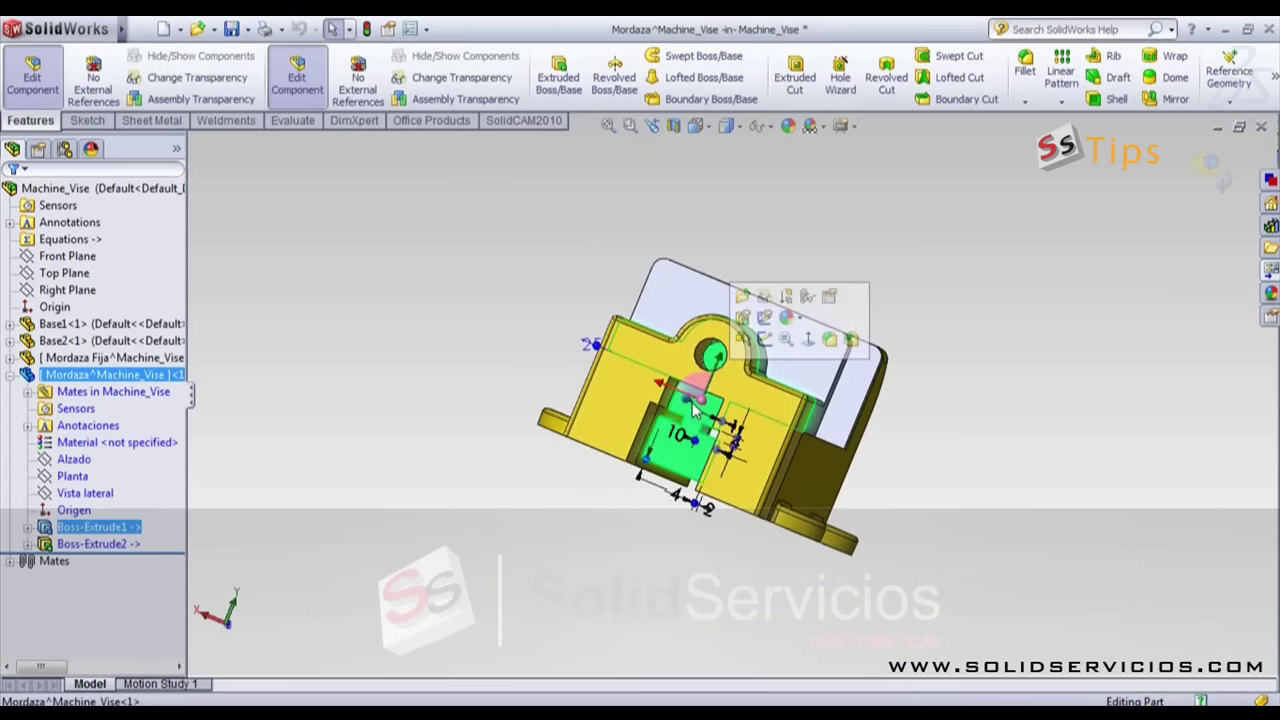
pyautogui.click(767, 341)
# Step: Convert the base's 14 mm hole edge into the jaw sketch
pyautogui.scroll(3, 640, 420)
pyautogui.moveTo(640, 420); pyautogui.dragTo(598, 416, button='middle')
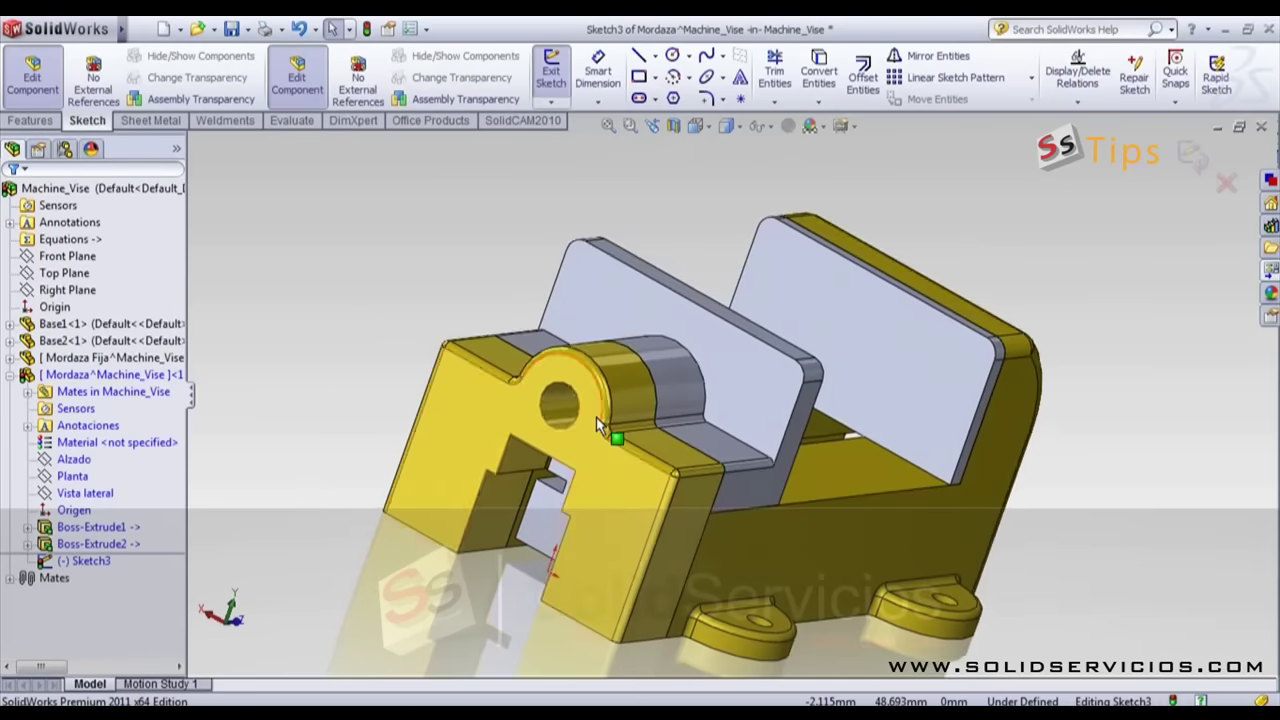
pyautogui.scroll(-2, 597, 417)
pyautogui.click(586, 395)
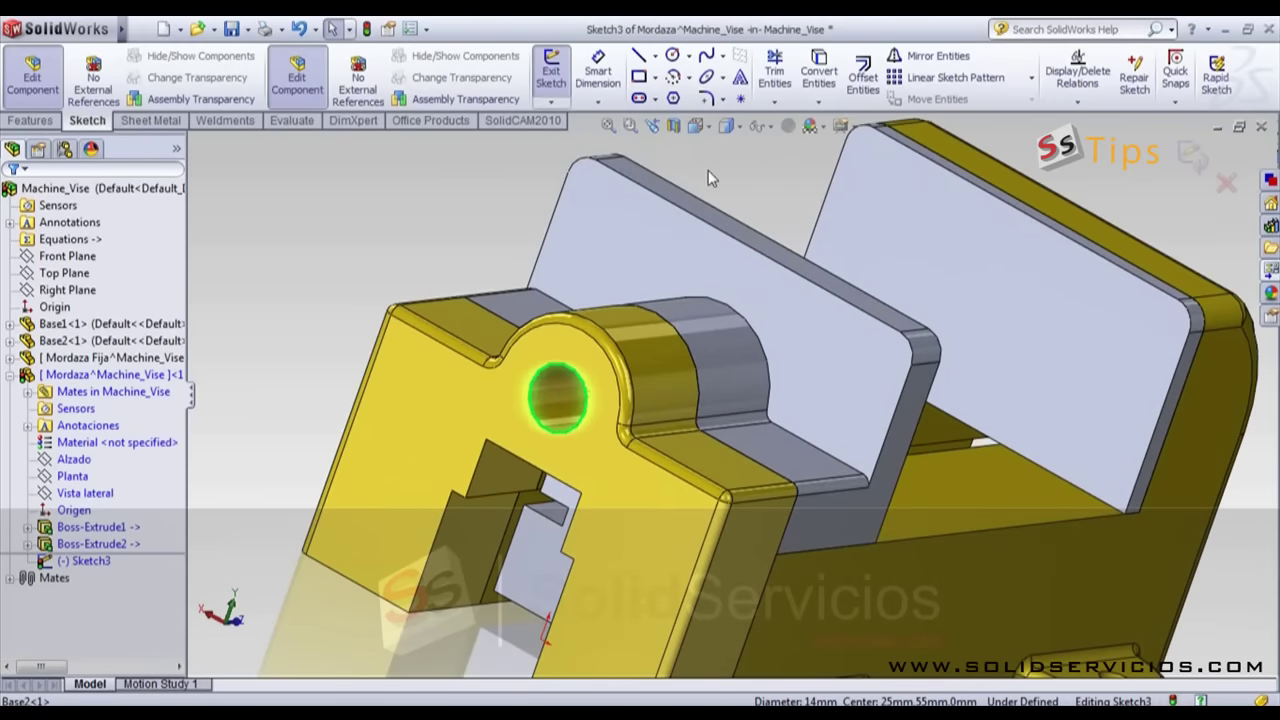
pyautogui.click(818, 72)
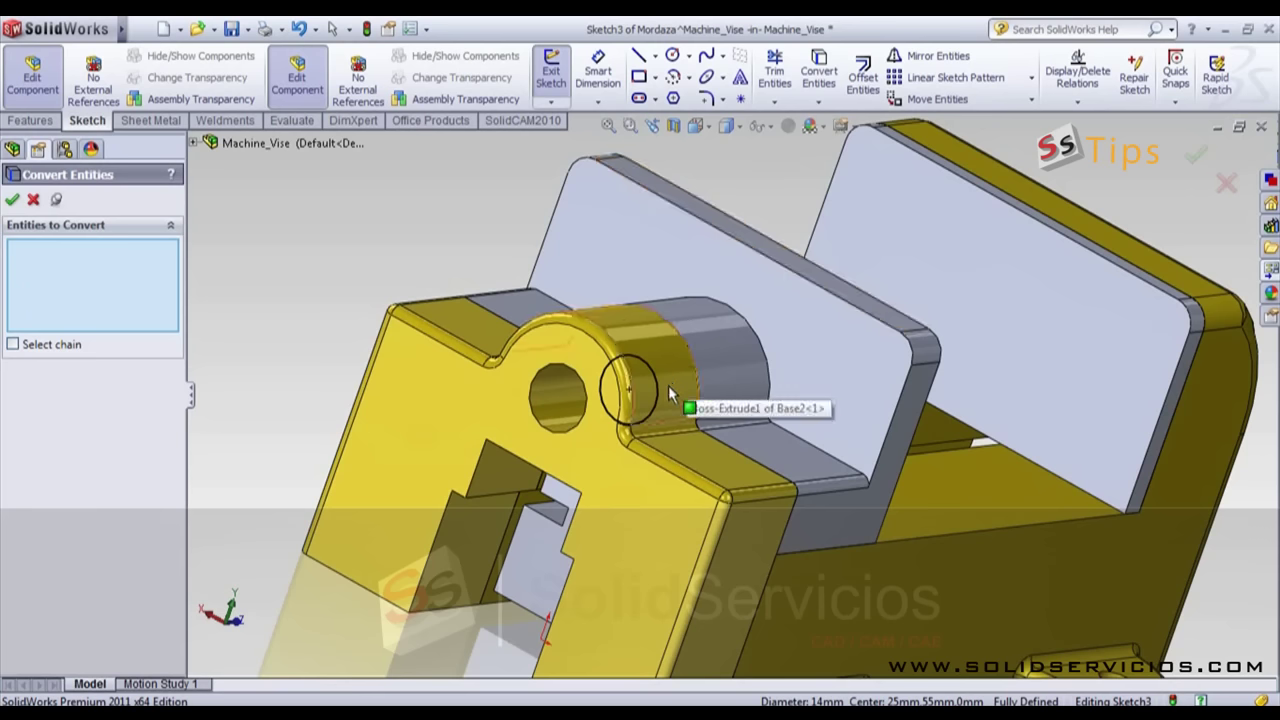
pyautogui.click(622, 390)
pyautogui.press('Return')
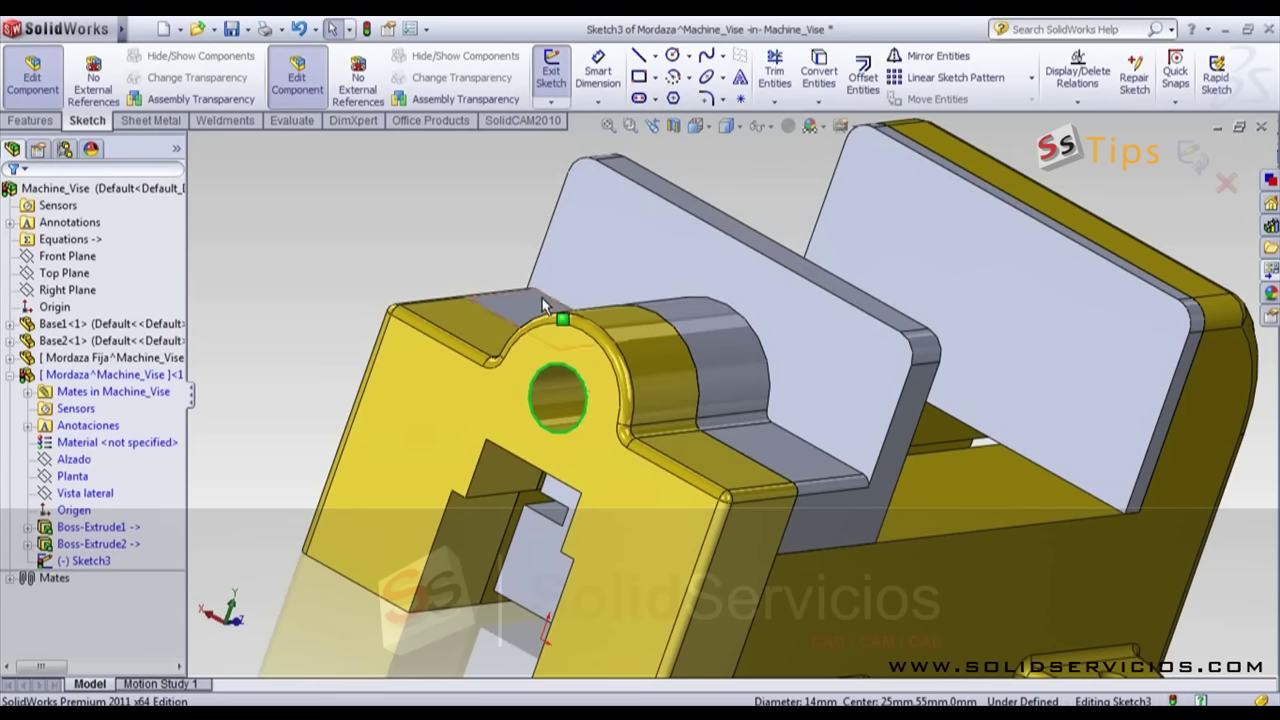
# Step: Offset the projected circle 2 mm with Reverse checked, fully defining the sketch
pyautogui.click(858, 77)
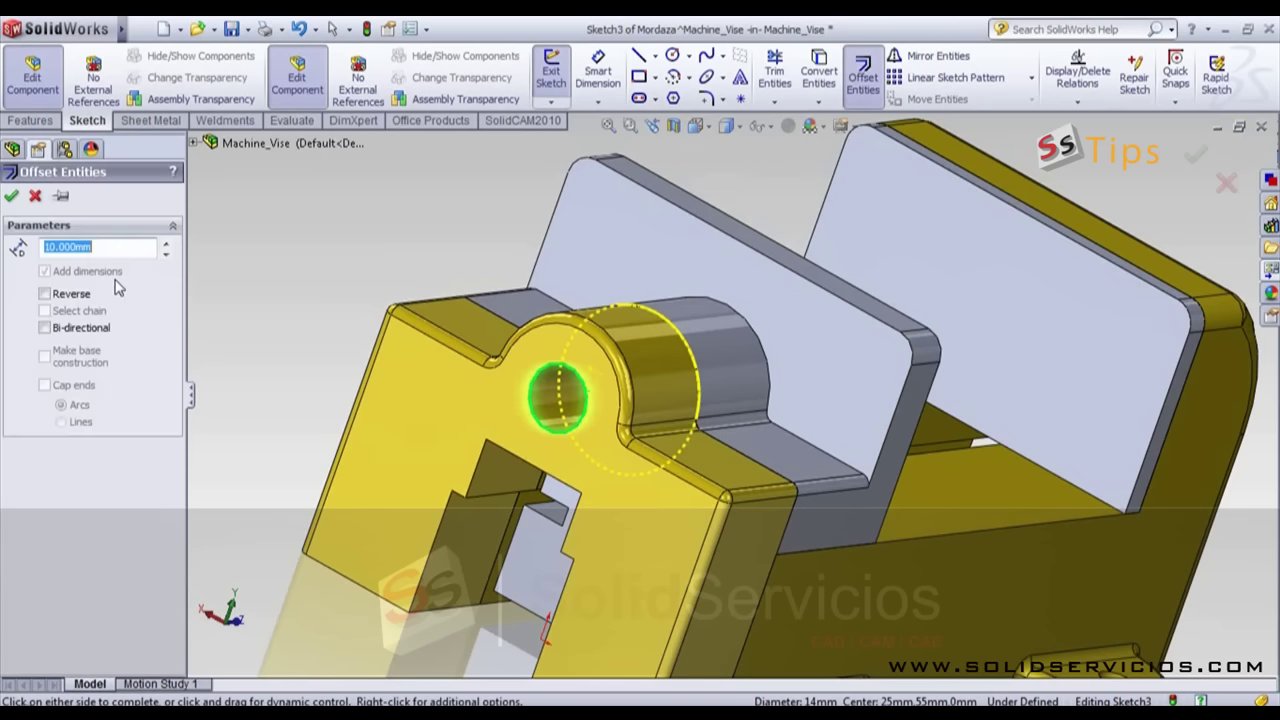
pyautogui.write('2')
pyautogui.press('Return')
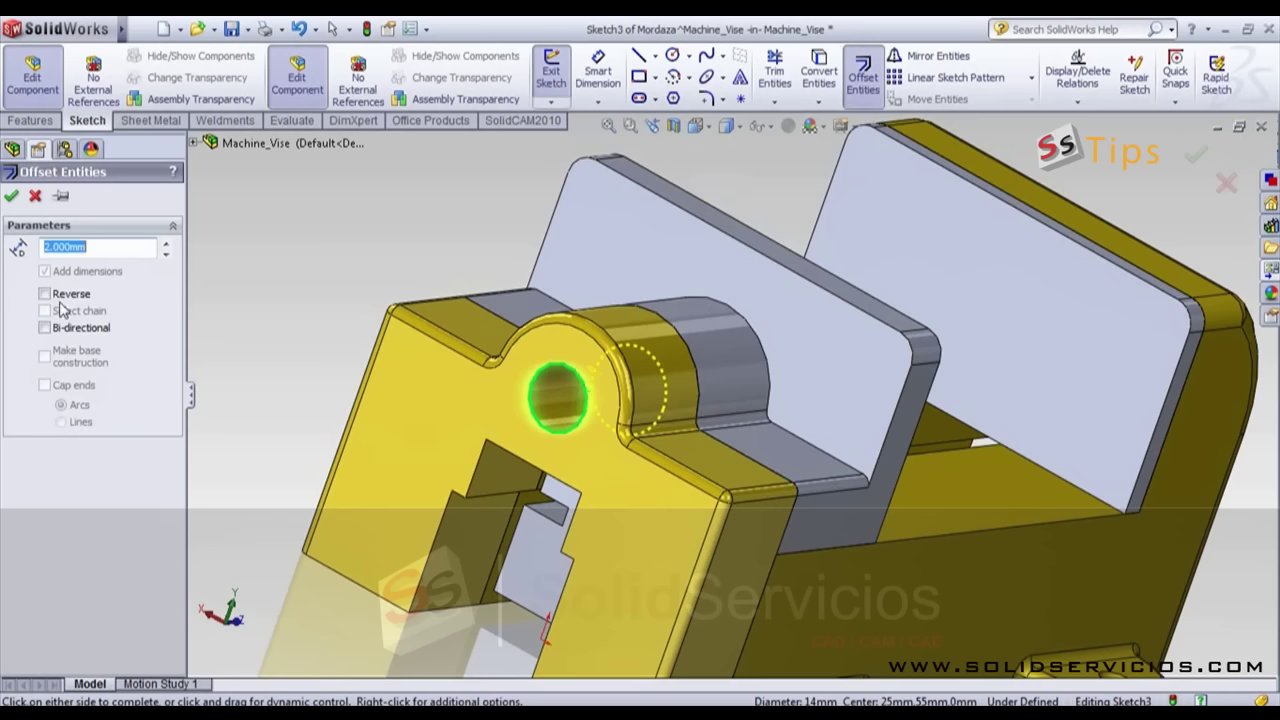
pyautogui.click(44, 294)
pyautogui.moveTo(250, 330); pyautogui.dragTo(275, 386, button='middle')
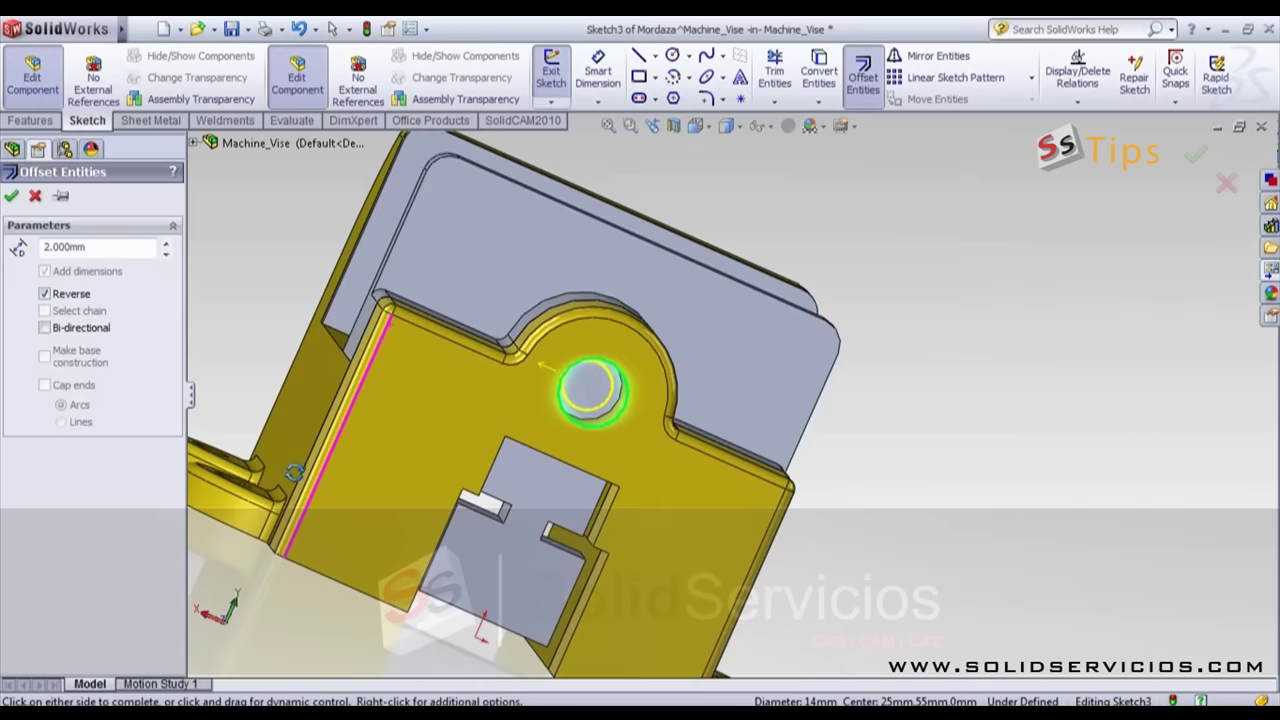
pyautogui.click(13, 198)
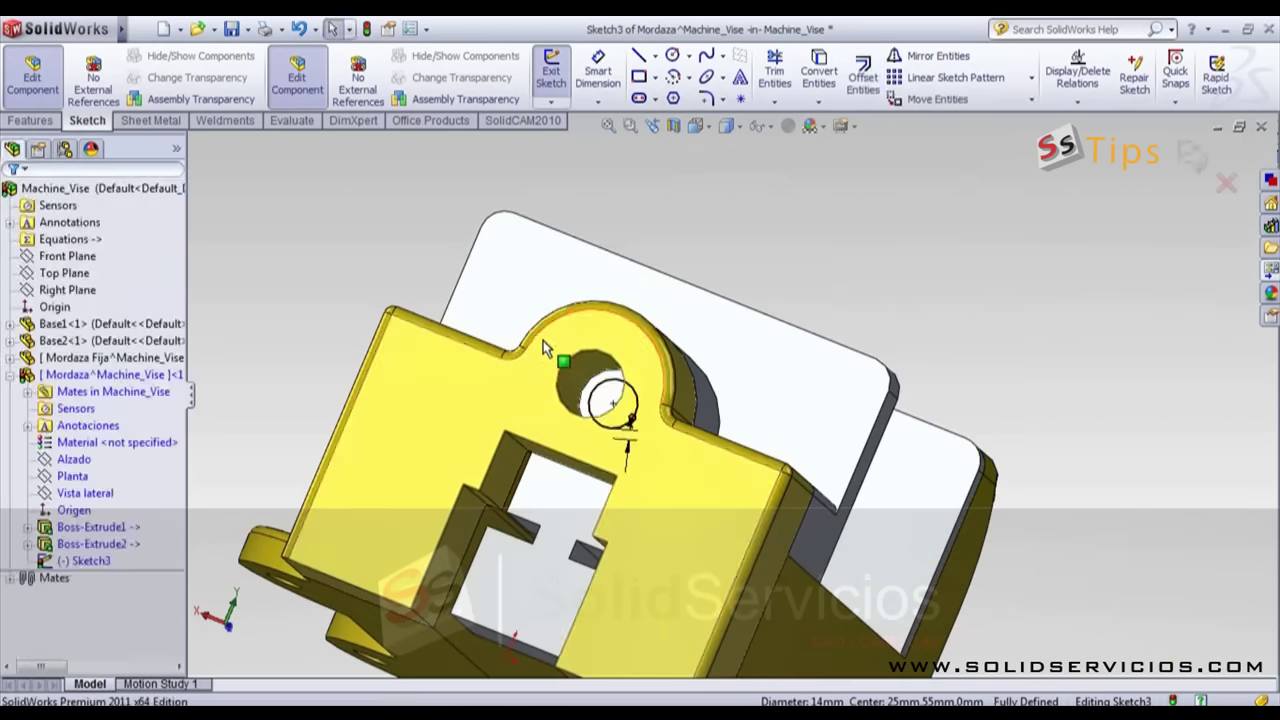
pyautogui.scroll(-3, 630, 375)
pyautogui.moveTo(610, 415); pyautogui.dragTo(650, 420, button='middle')
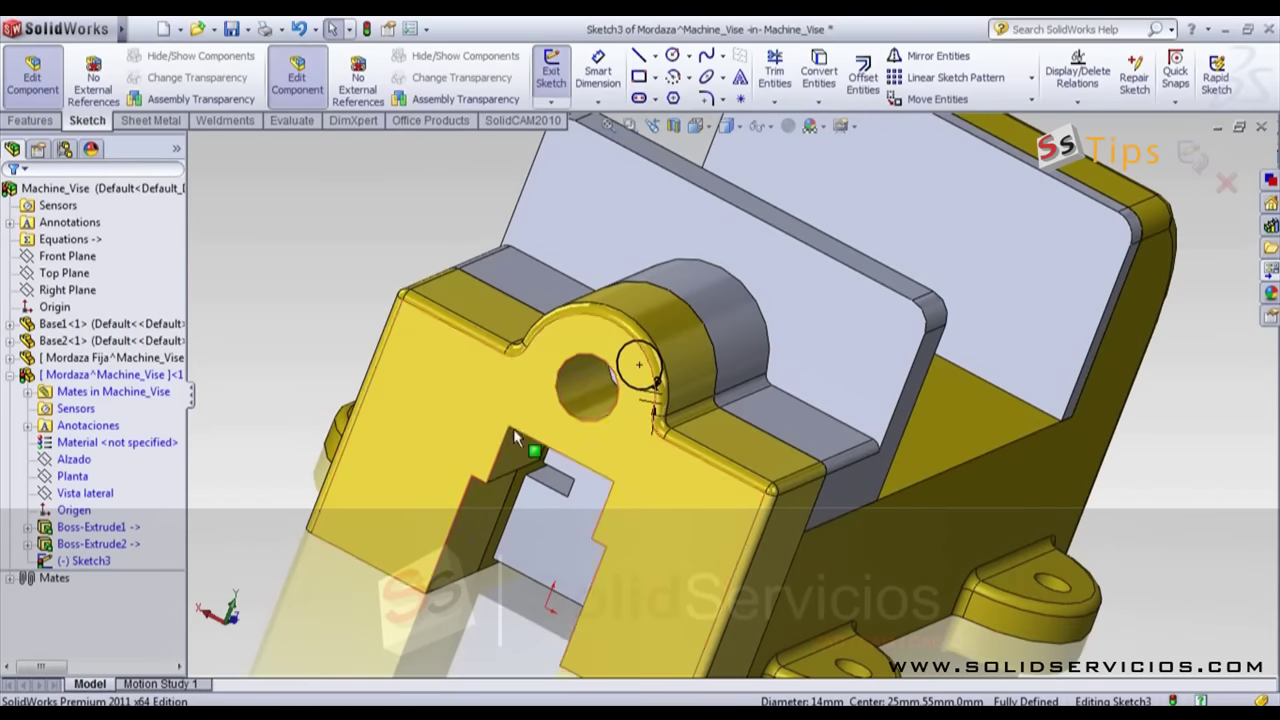
pyautogui.click(32, 120)
# Step: Cut the sketched circle Through All into the jaw as Cut-Extrude1
pyautogui.click(795, 82)
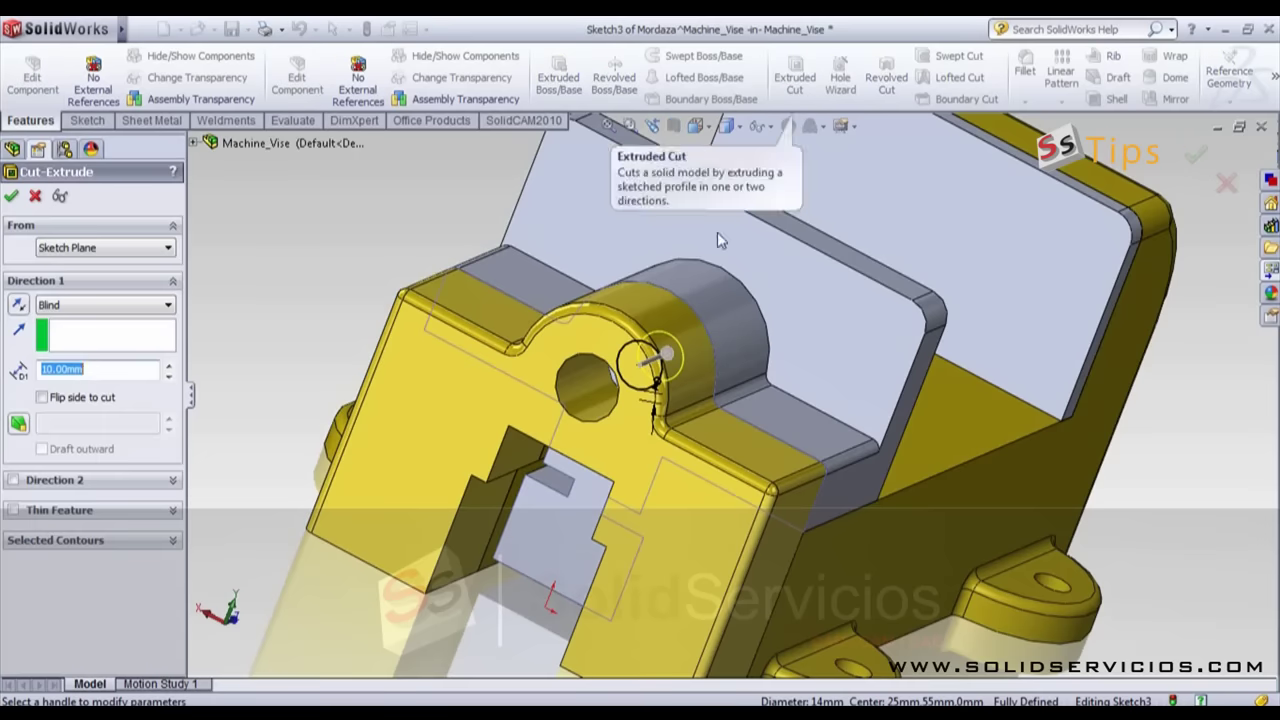
pyautogui.click(118, 305)
pyautogui.click(93, 335)
pyautogui.moveTo(315, 324)
pyautogui.mouseDown(button='middle')
pyautogui.moveTo(303, 334)
pyautogui.moveTo(561, 277)
pyautogui.moveTo(925, 277)
pyautogui.mouseUp(button='middle')
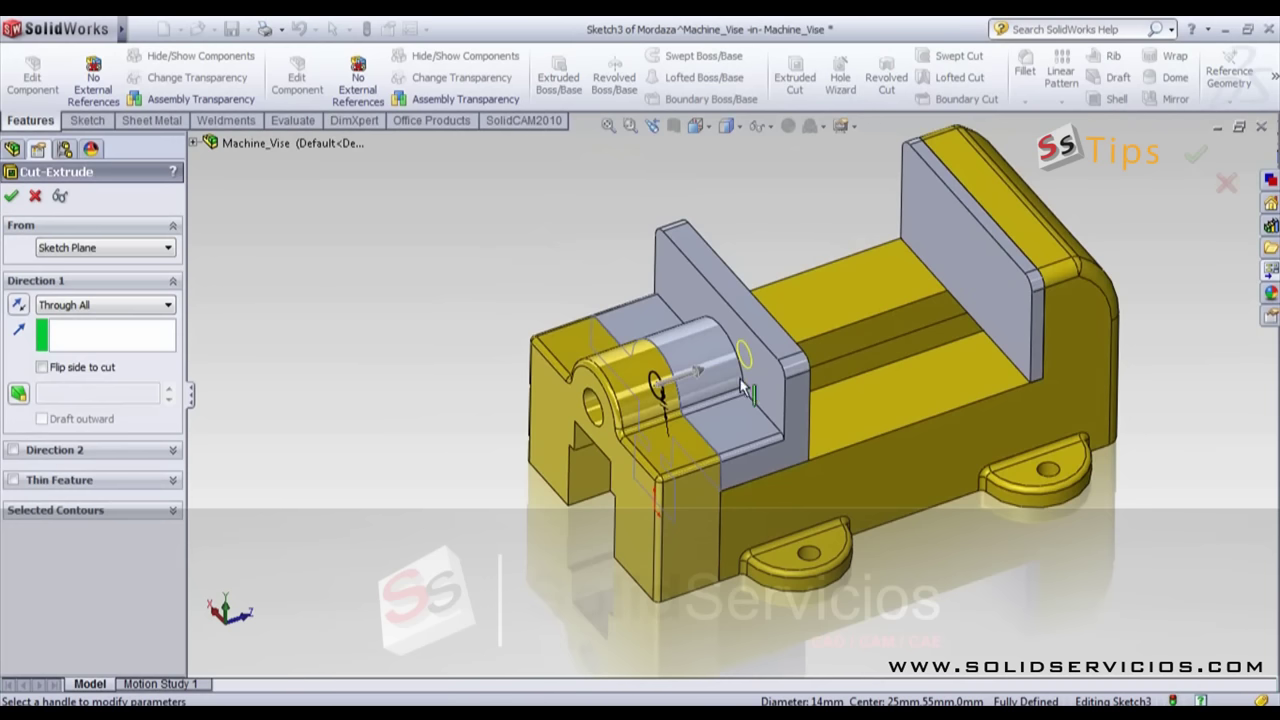
pyautogui.click(1196, 153)
# Step: Check the new hole from a side view and stop editing Mordaza in context
pyautogui.moveTo(1007, 645); pyautogui.dragTo(1026, 364, button='middle')
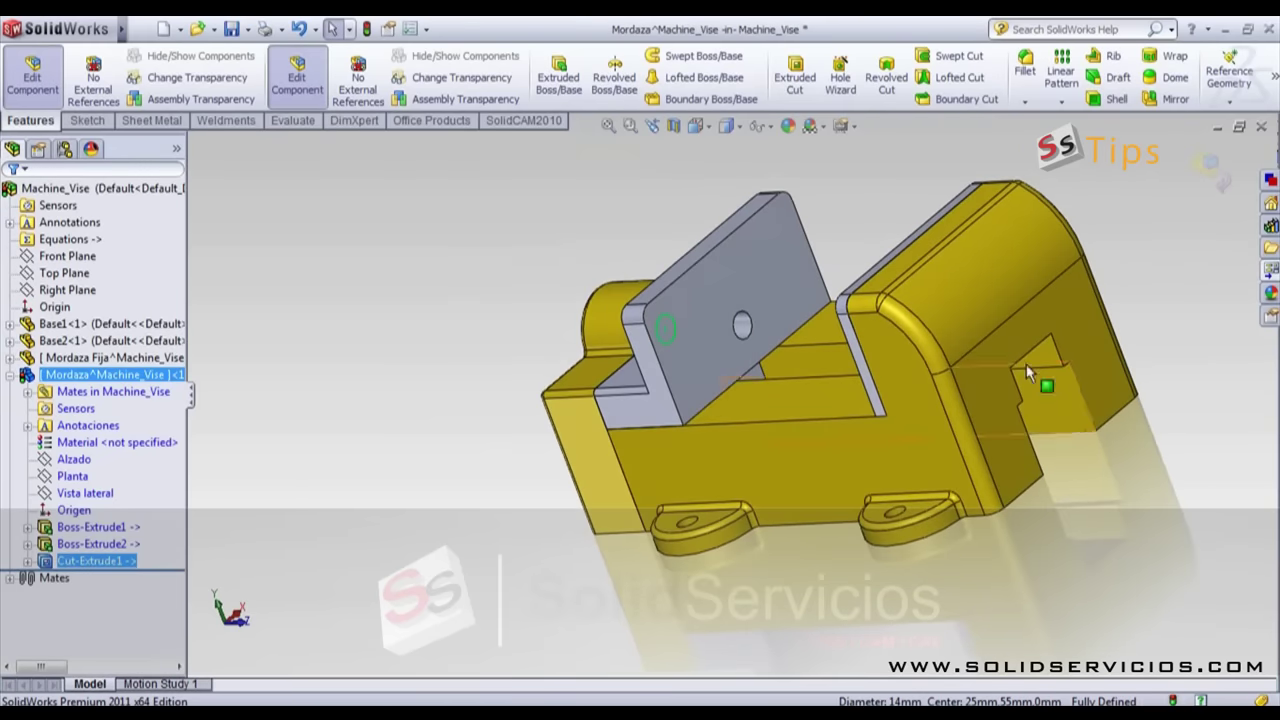
pyautogui.click(841, 244)
pyautogui.hotkey('ctrl', '3')
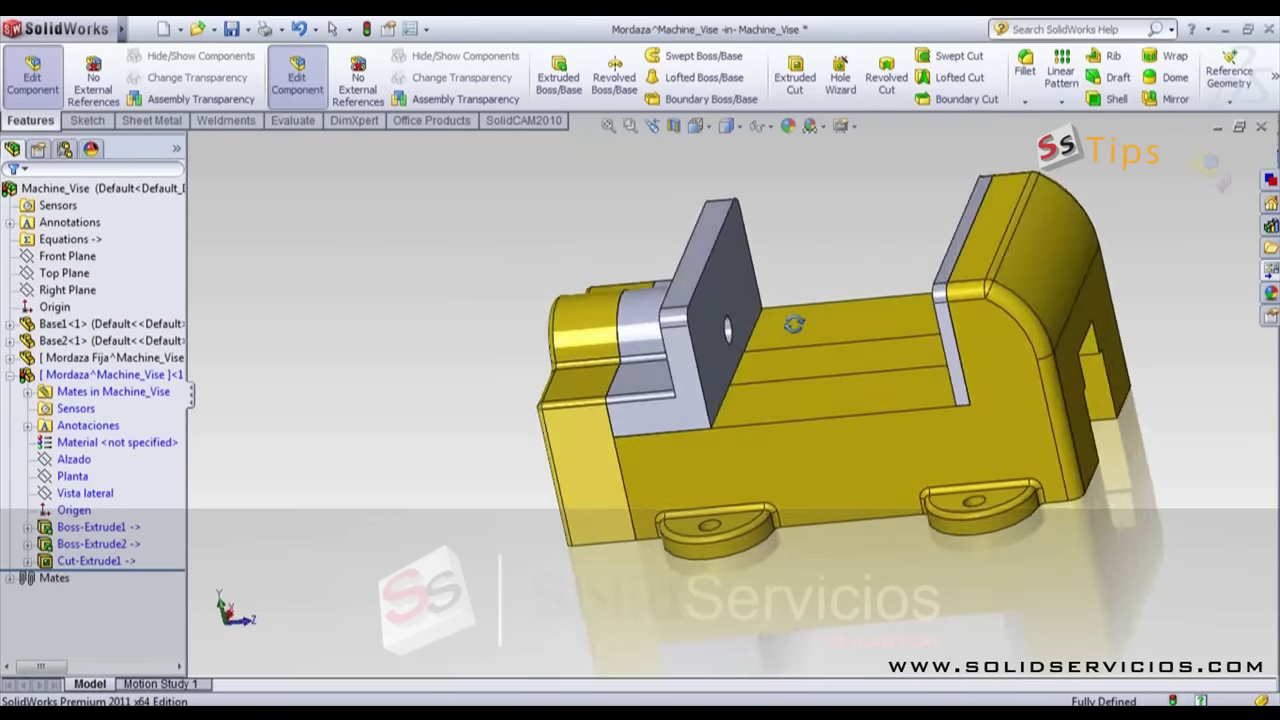
pyautogui.click(1212, 166)
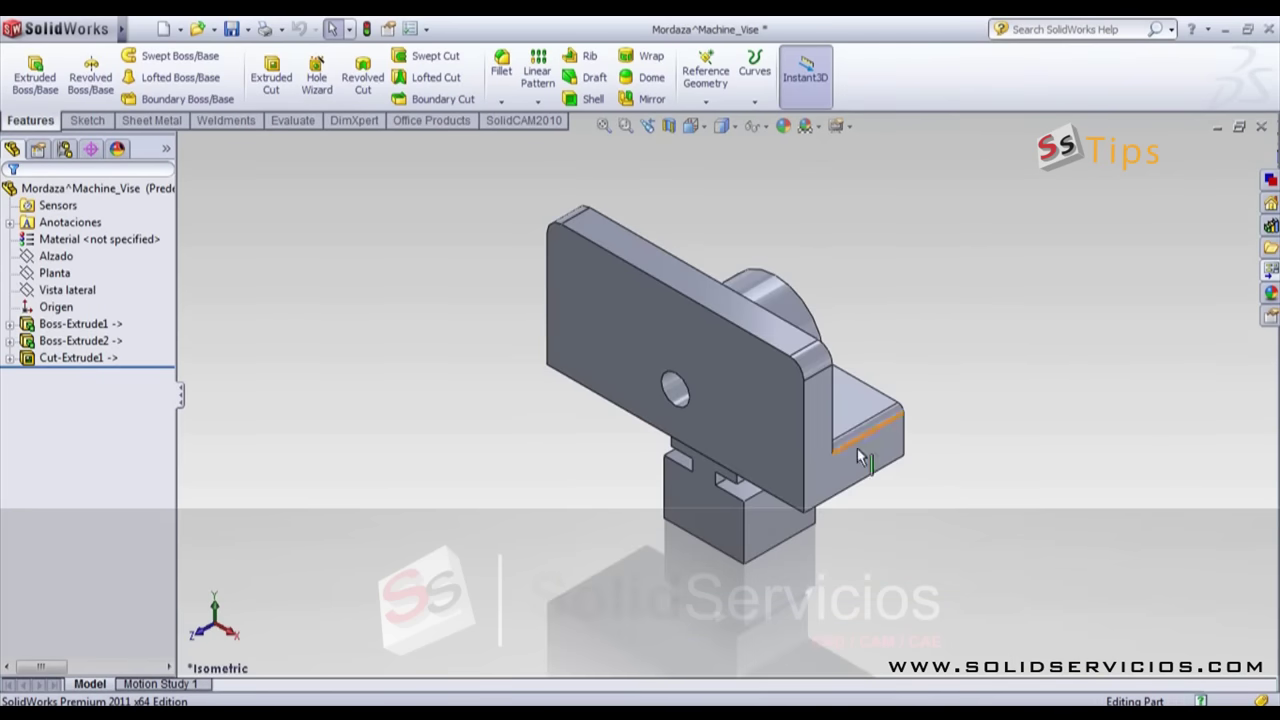
# Step: Inspect the Cut-Extrude1 hole in the Mordaza part and fit it in an isometric view
pyautogui.moveTo(687, 510)
pyautogui.mouseDown(button='middle')
pyautogui.moveTo(738, 440)
pyautogui.moveTo(709, 429)
pyautogui.mouseUp(button='middle')
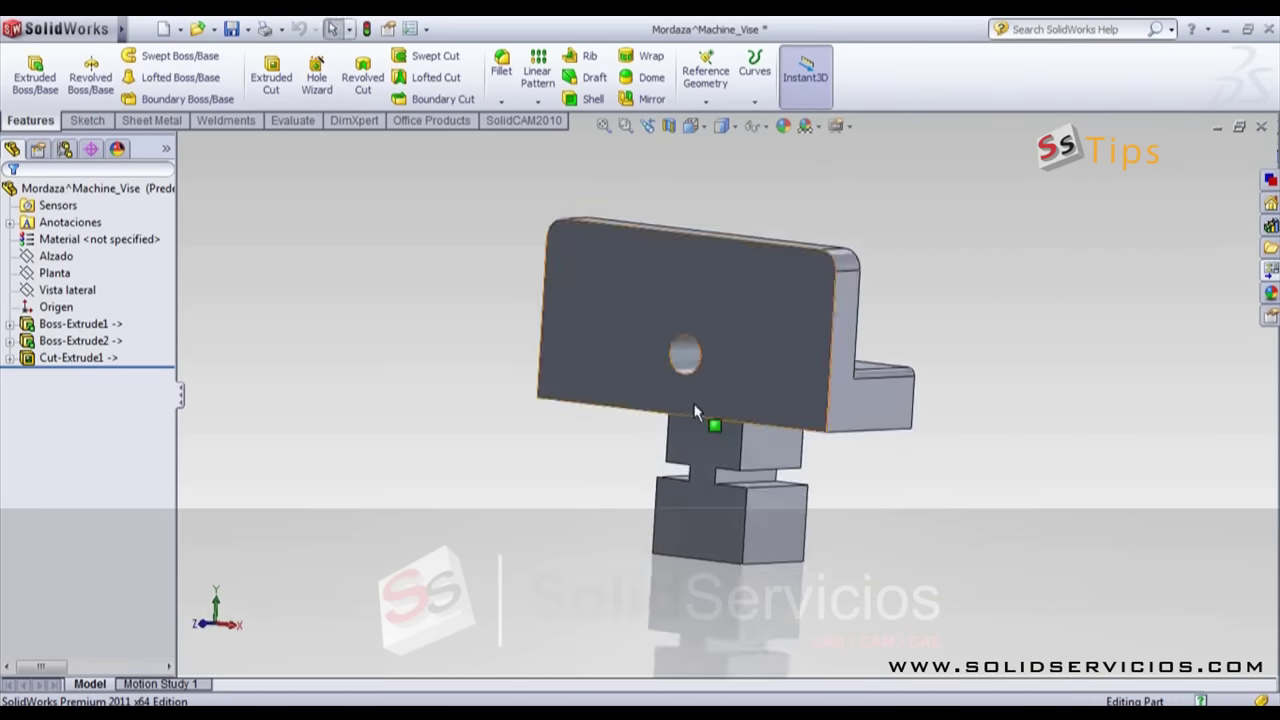
pyautogui.click(95, 358)
pyautogui.click(412, 382)
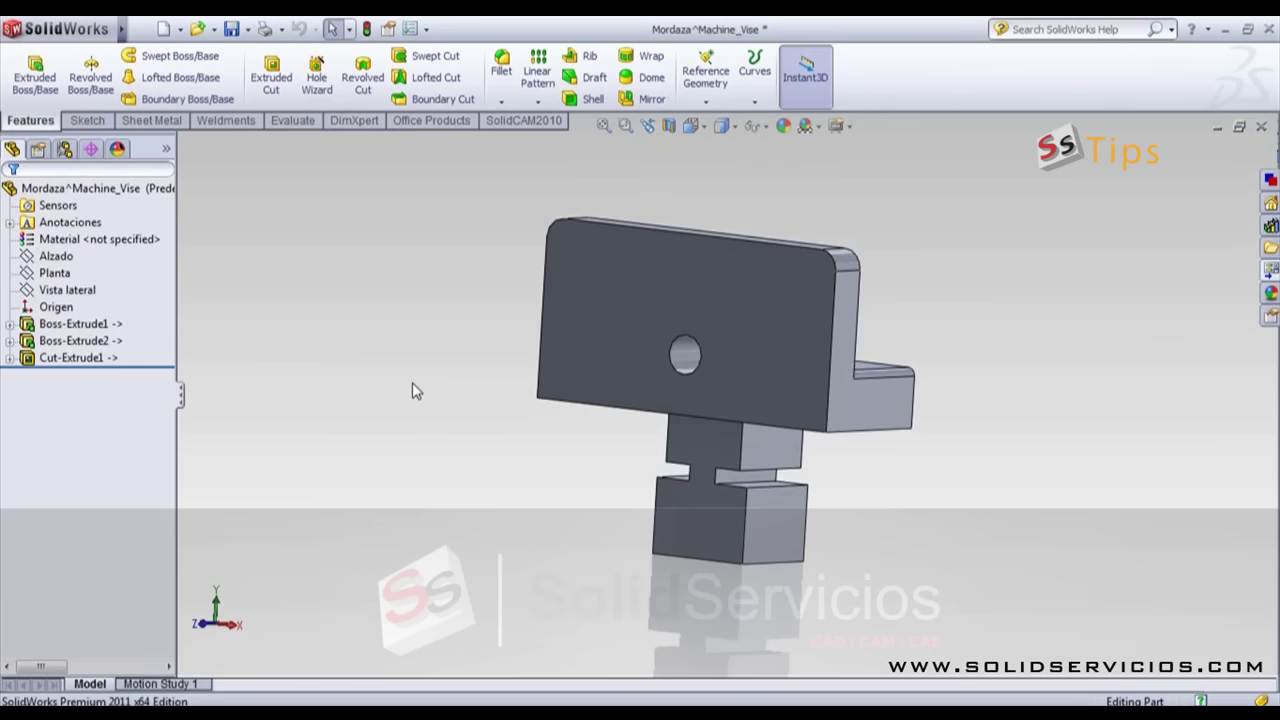
pyautogui.moveTo(877, 306)
pyautogui.mouseDown(button='middle')
pyautogui.moveTo(994, 437)
pyautogui.moveTo(952, 507)
pyautogui.mouseUp(button='middle')
pyautogui.press('f')
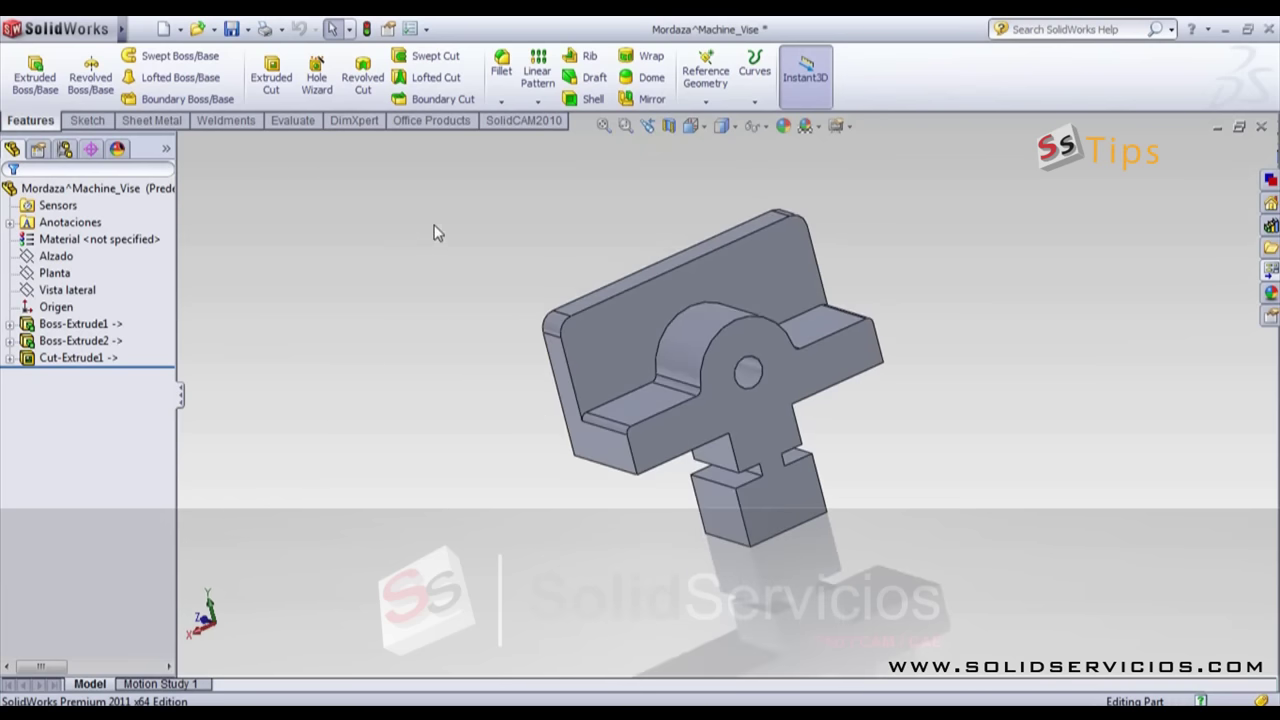
# Step: Add a 2 mm Fillet1 around the edges of the jaw plate's back face
pyautogui.press('s')
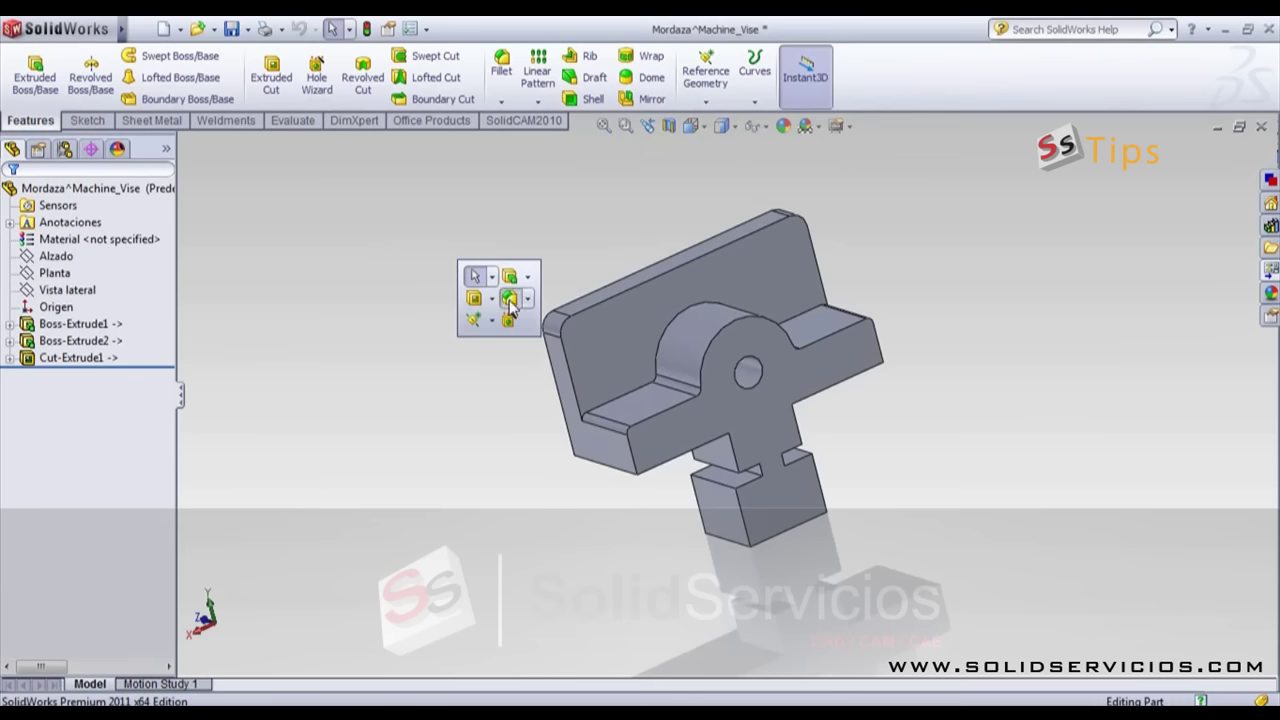
pyautogui.click(509, 300)
pyautogui.write('2')
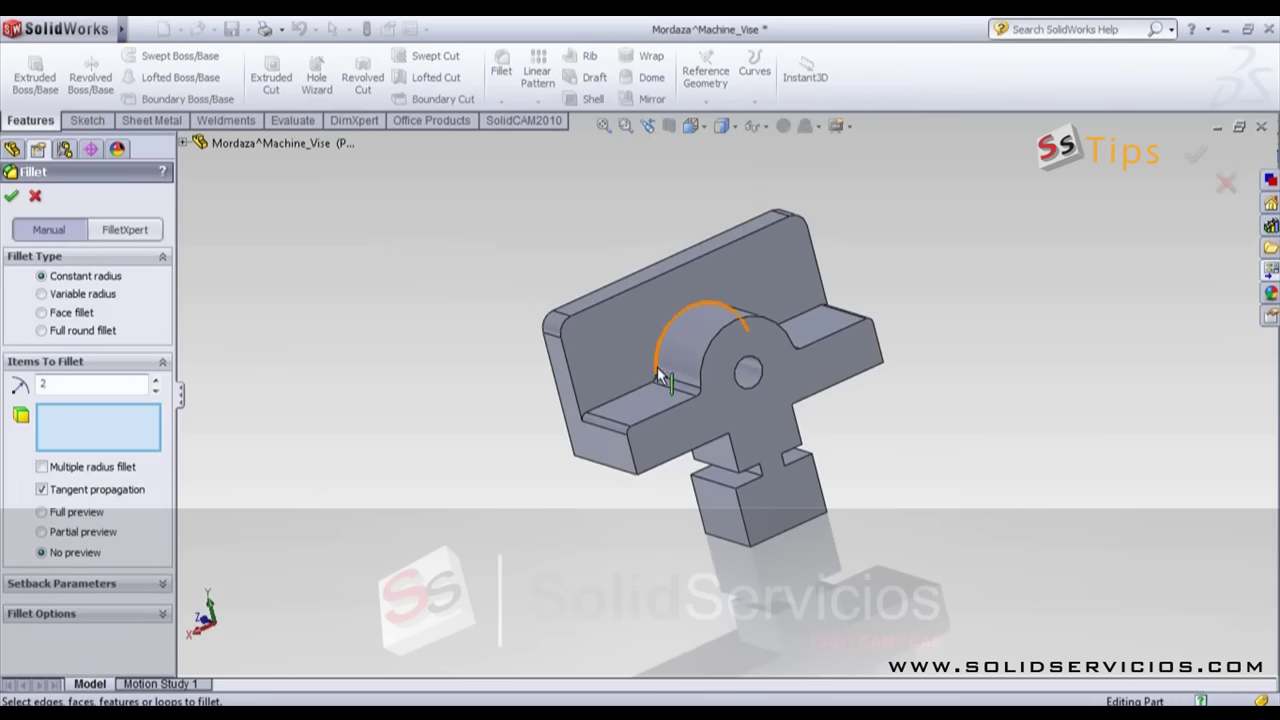
pyautogui.click(657, 366)
pyautogui.click(657, 366)
pyautogui.click(632, 369)
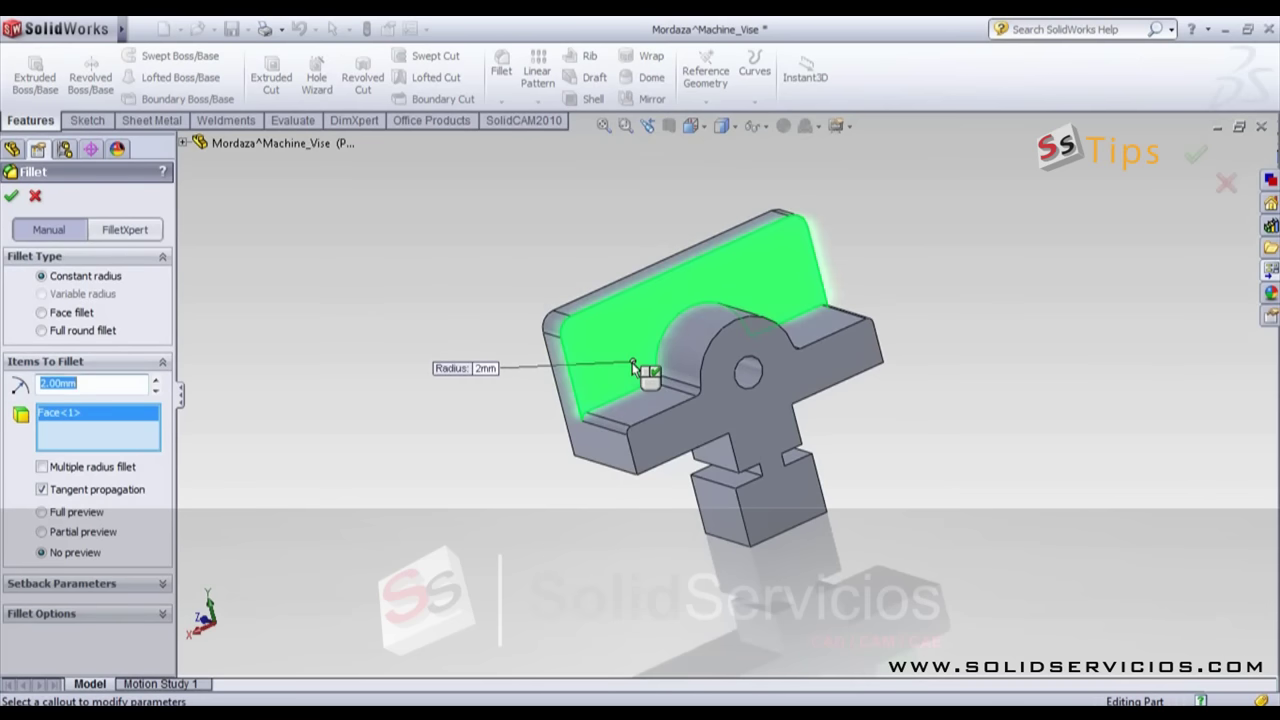
pyautogui.press('Return')
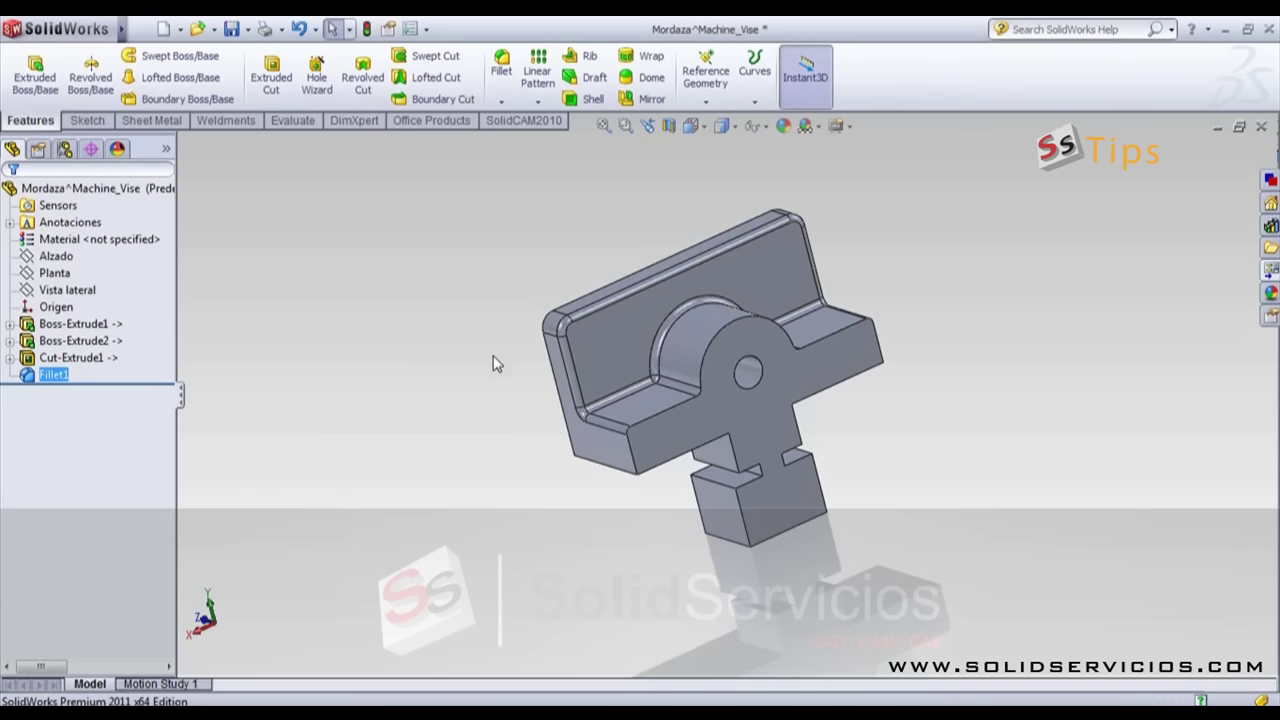
# Step: Sketch on the back face and offset the 10 mm hole edge by 3 mm
pyautogui.moveTo(480, 390); pyautogui.dragTo(720, 365, button='middle')
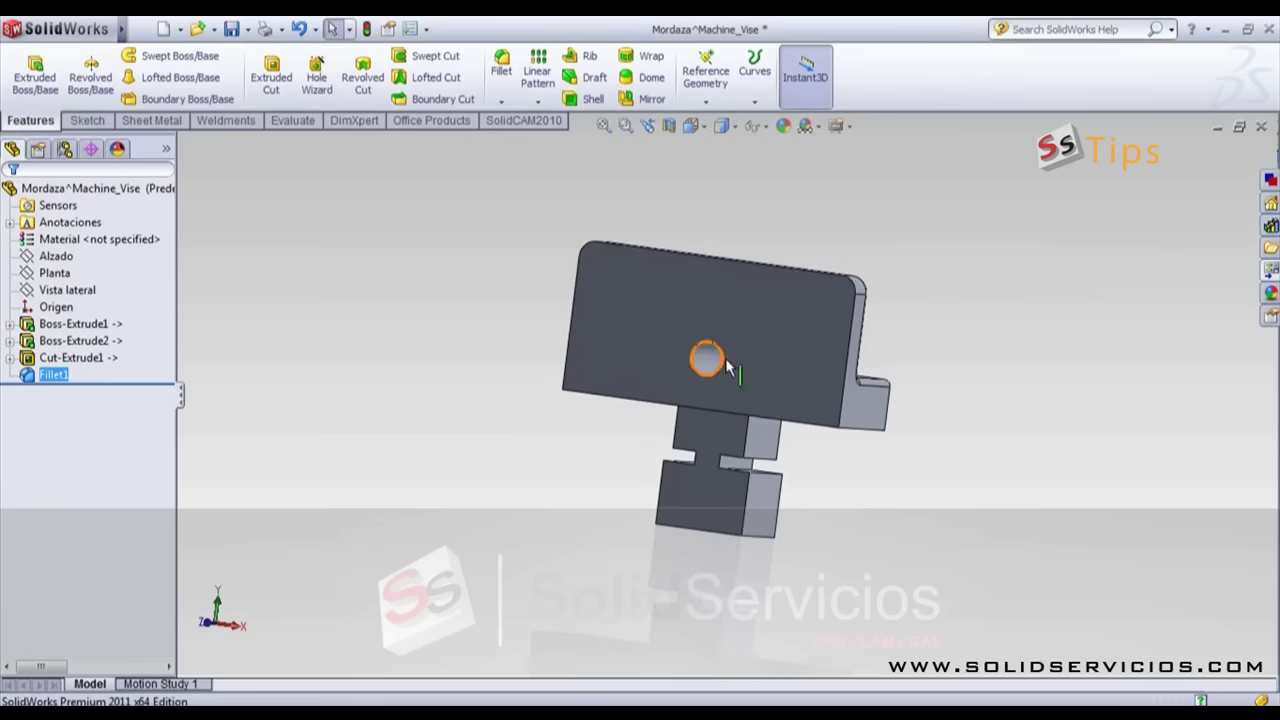
pyautogui.click(757, 374)
pyautogui.click(830, 308)
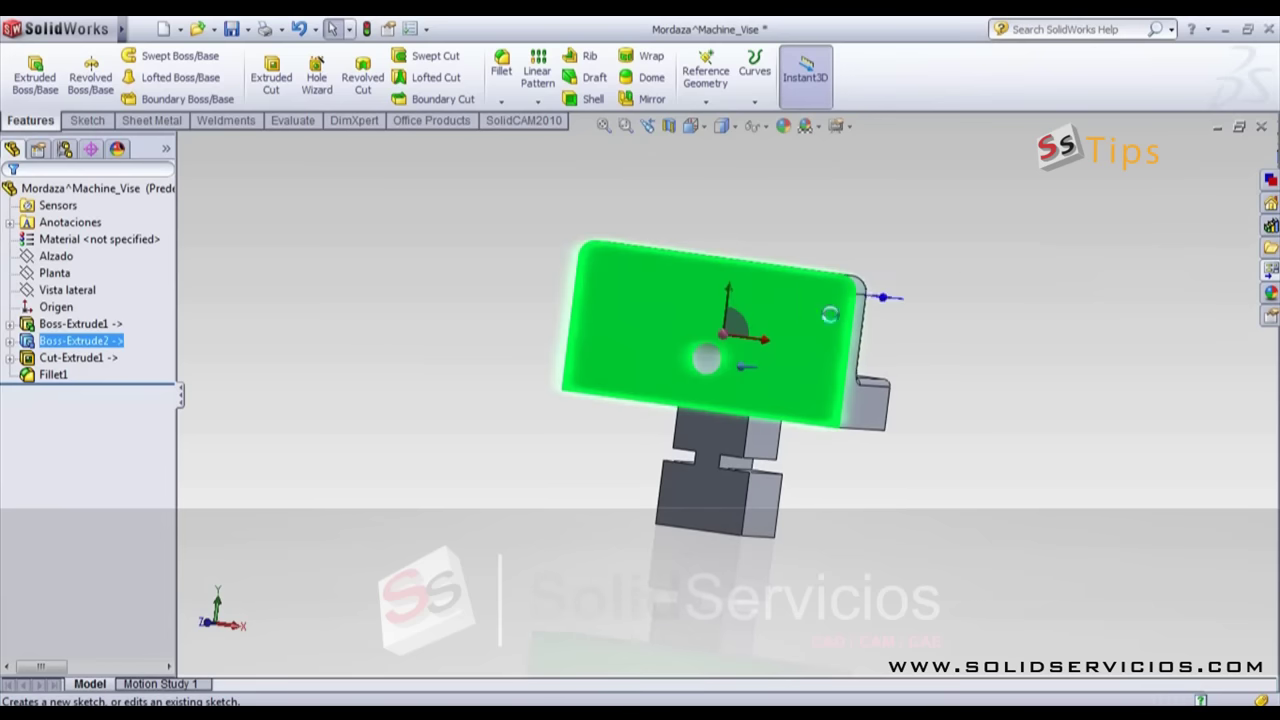
pyautogui.click(716, 350)
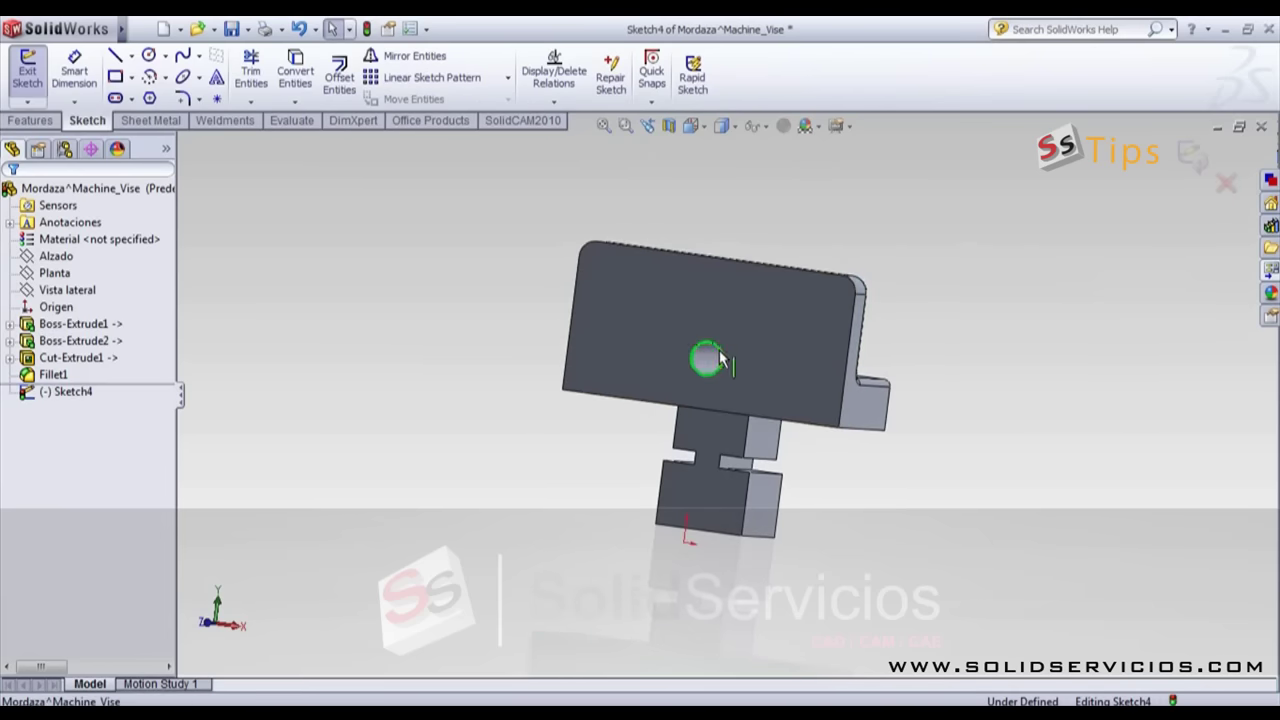
pyautogui.click(340, 88)
pyautogui.write('3')
pyautogui.click(258, 190)
# Step: Cut the offset ring 3 mm deep as a Blind counterbore
pyautogui.click(30, 120)
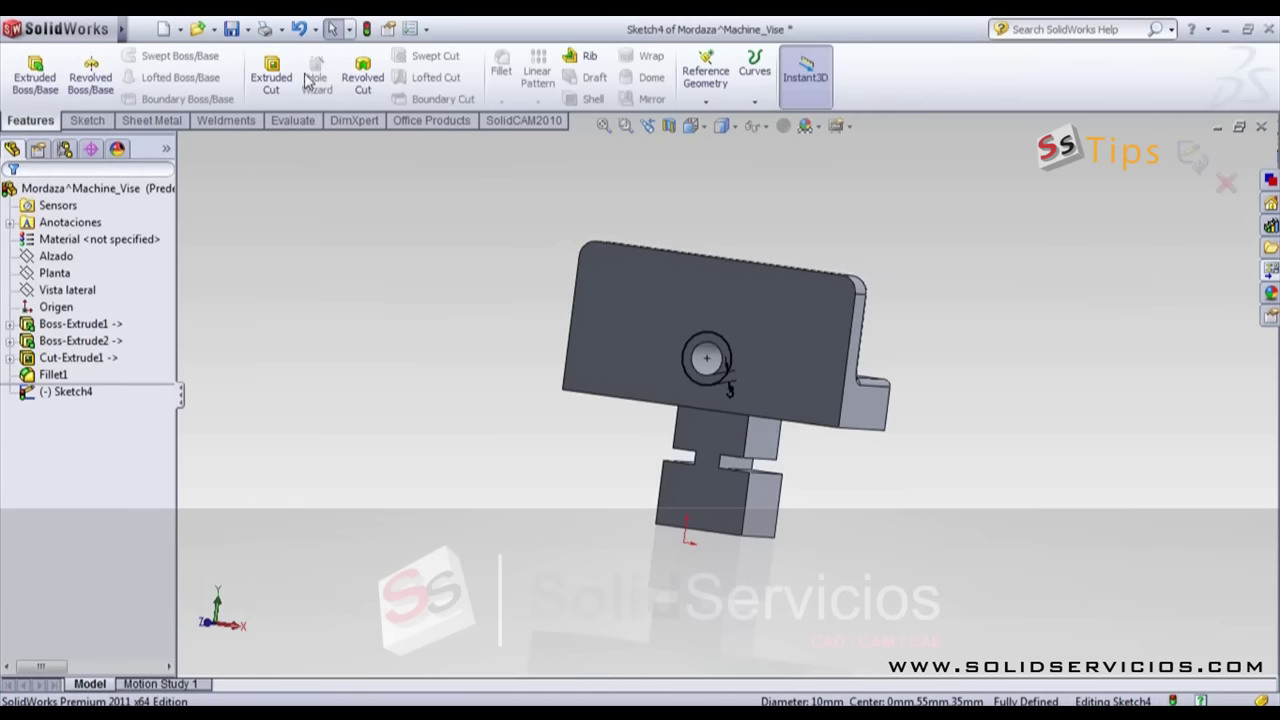
pyautogui.click(271, 75)
pyautogui.write('3')
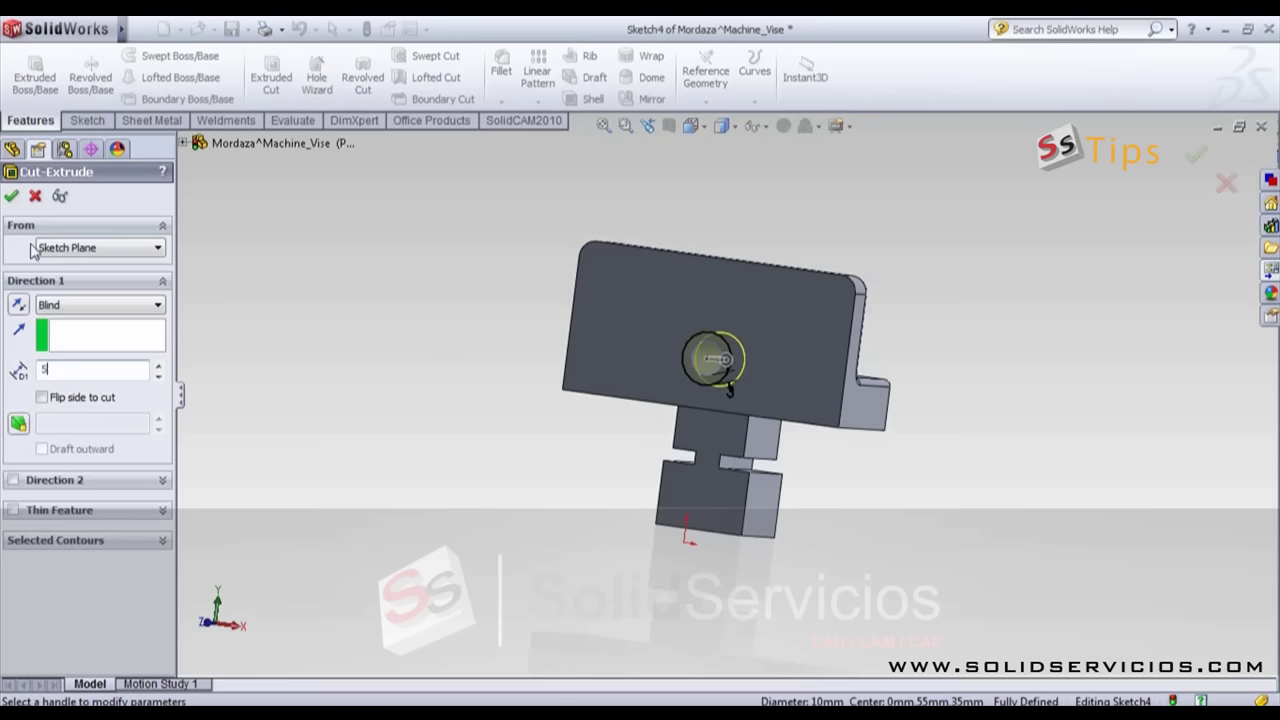
pyautogui.click(11, 196)
pyautogui.moveTo(551, 293)
pyautogui.mouseDown(button='middle')
pyautogui.moveTo(485, 366)
pyautogui.moveTo(543, 409)
pyautogui.moveTo(634, 434)
pyautogui.mouseUp(button='middle')
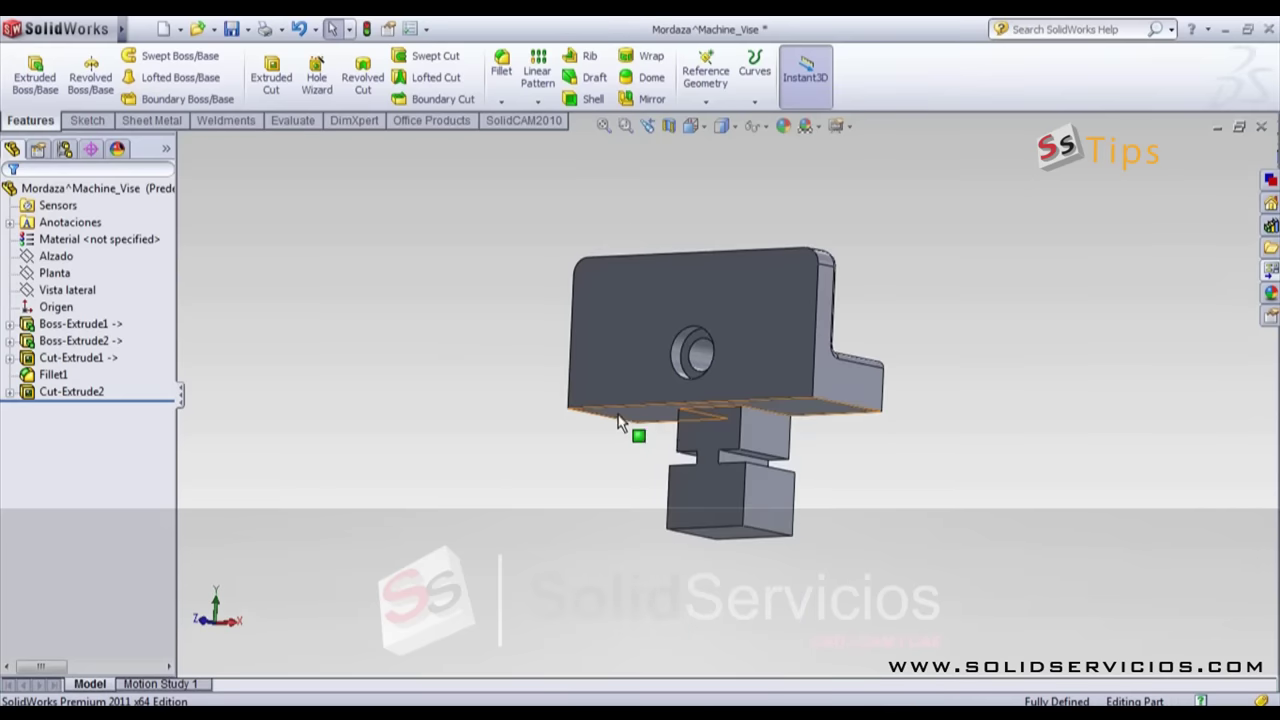
pyautogui.click(711, 473)
# Step: Start Sketch5 on the lower block's front face and convert its outline
pyautogui.click(783, 420)
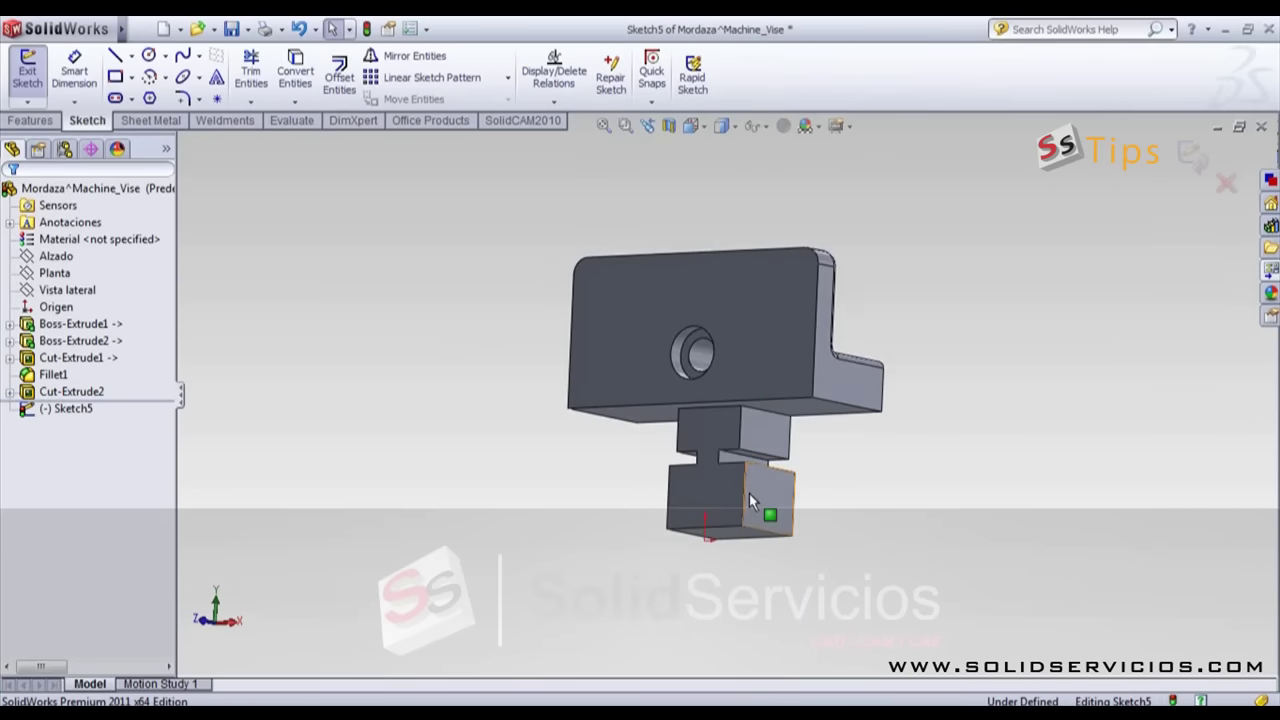
pyautogui.scroll(-3, 708, 500)
pyautogui.click(294, 72)
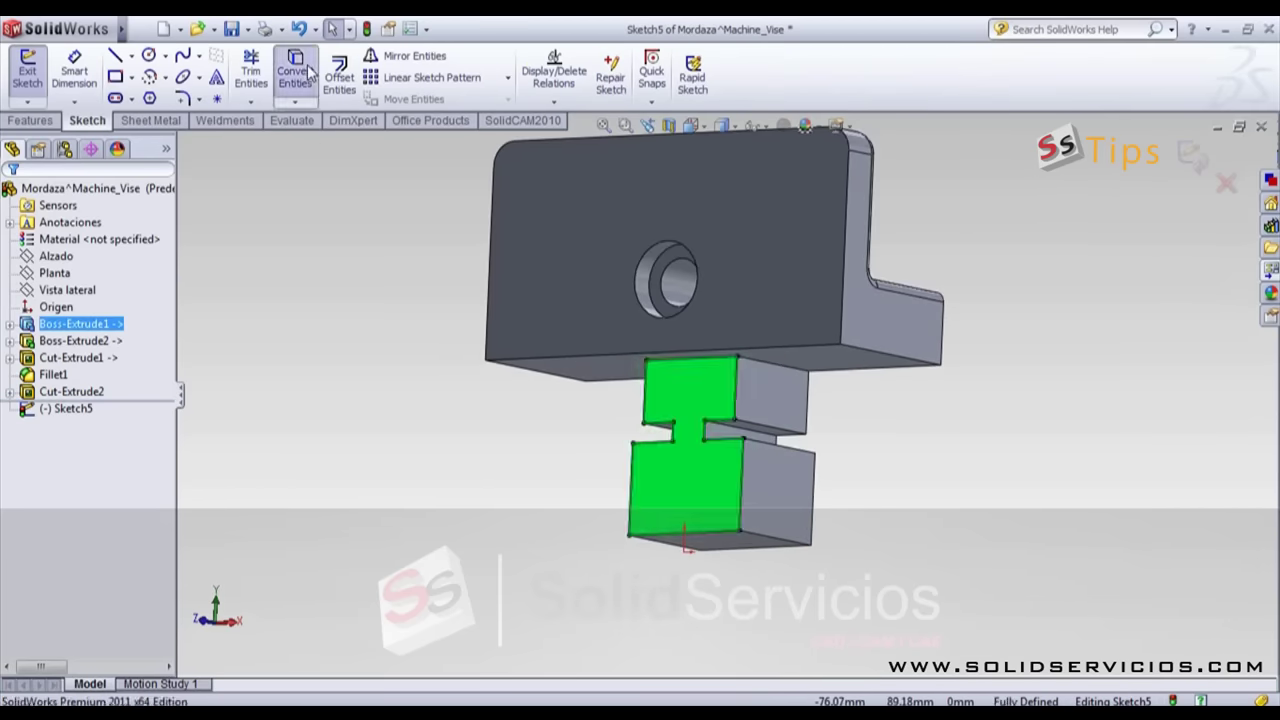
pyautogui.click(702, 361)
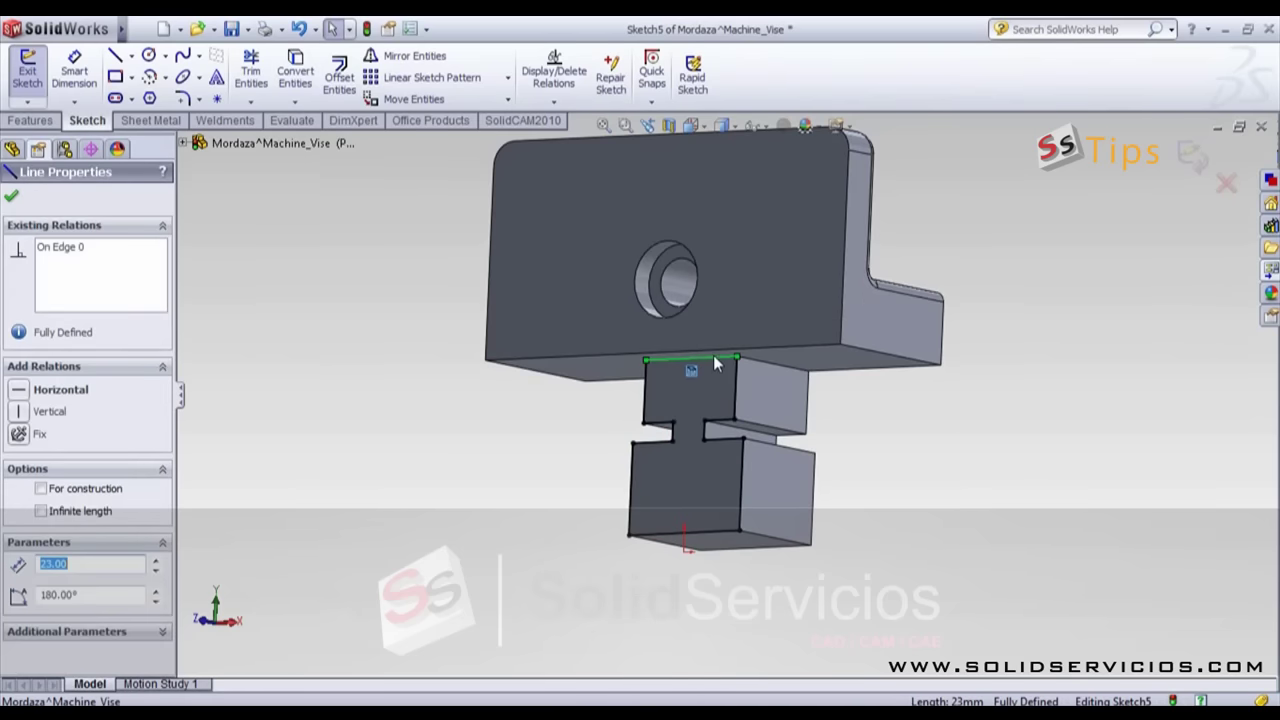
pyautogui.click(888, 402)
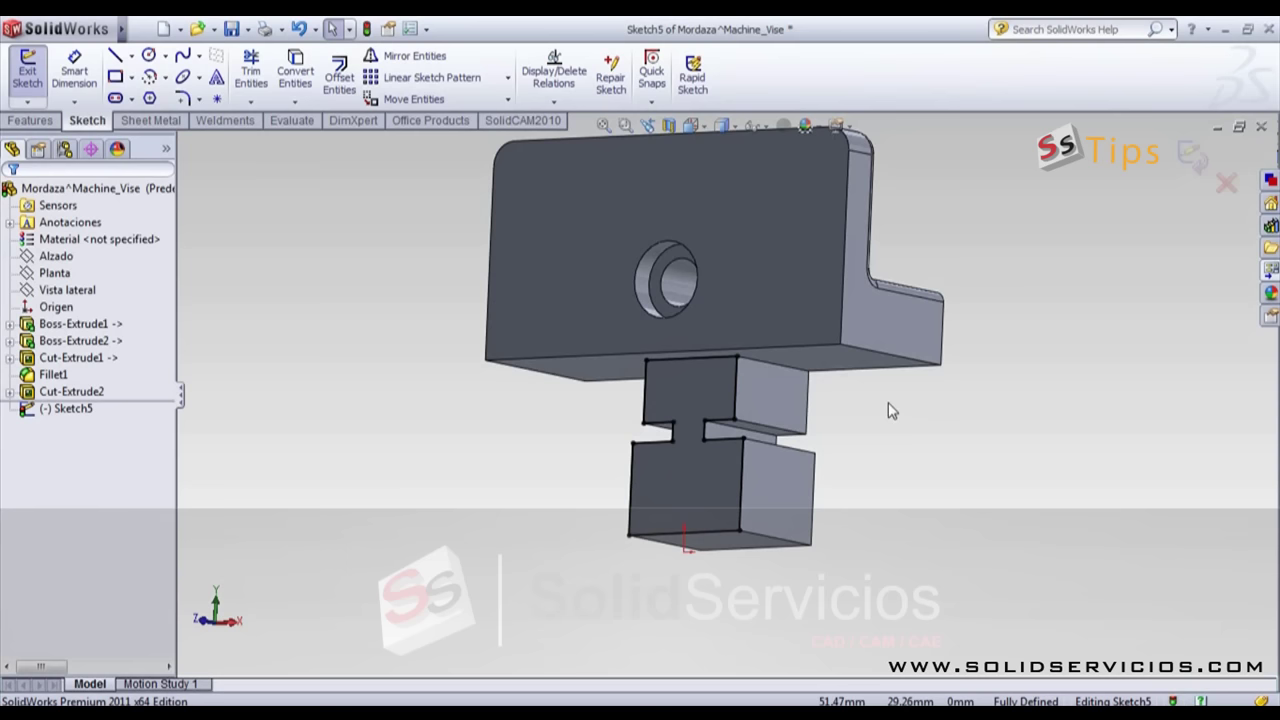
pyautogui.click(718, 368)
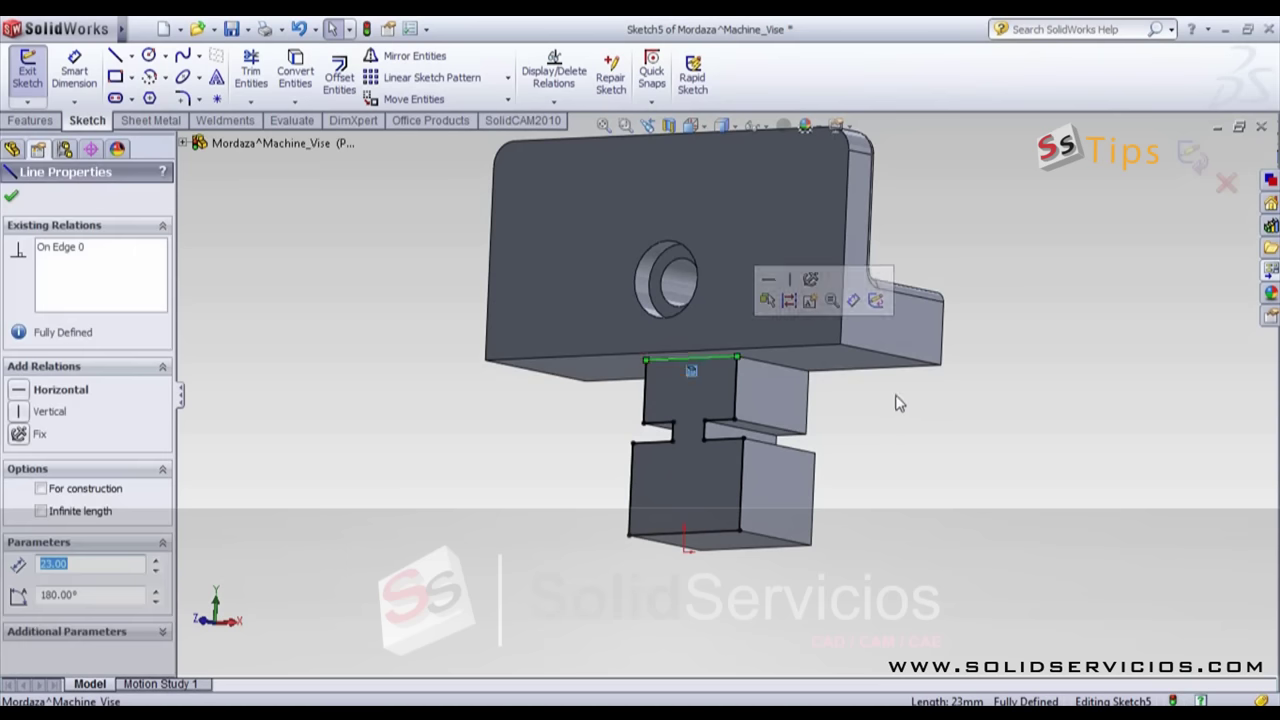
pyautogui.press('Escape')
# Step: Draw a horizontal line across the neck and trim away the neck's top edge
pyautogui.moveTo(937, 489); pyautogui.dragTo(805, 470, button='right')
pyautogui.click(793, 442)
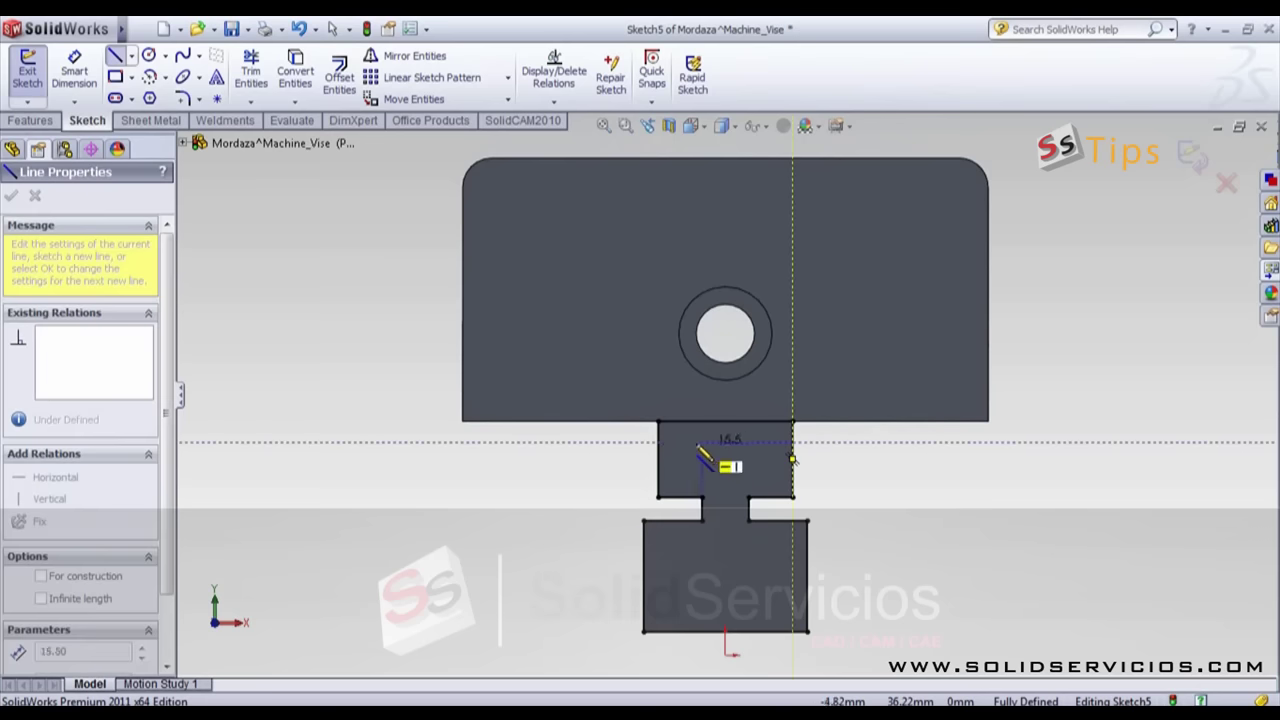
pyautogui.click(657, 441)
pyautogui.moveTo(858, 465)
pyautogui.mouseDown(button='right')
pyautogui.moveTo(862, 505)
pyautogui.moveTo(850, 508)
pyautogui.mouseUp(button='right')
pyautogui.press('Escape')
pyautogui.moveTo(808, 437); pyautogui.dragTo(764, 425)
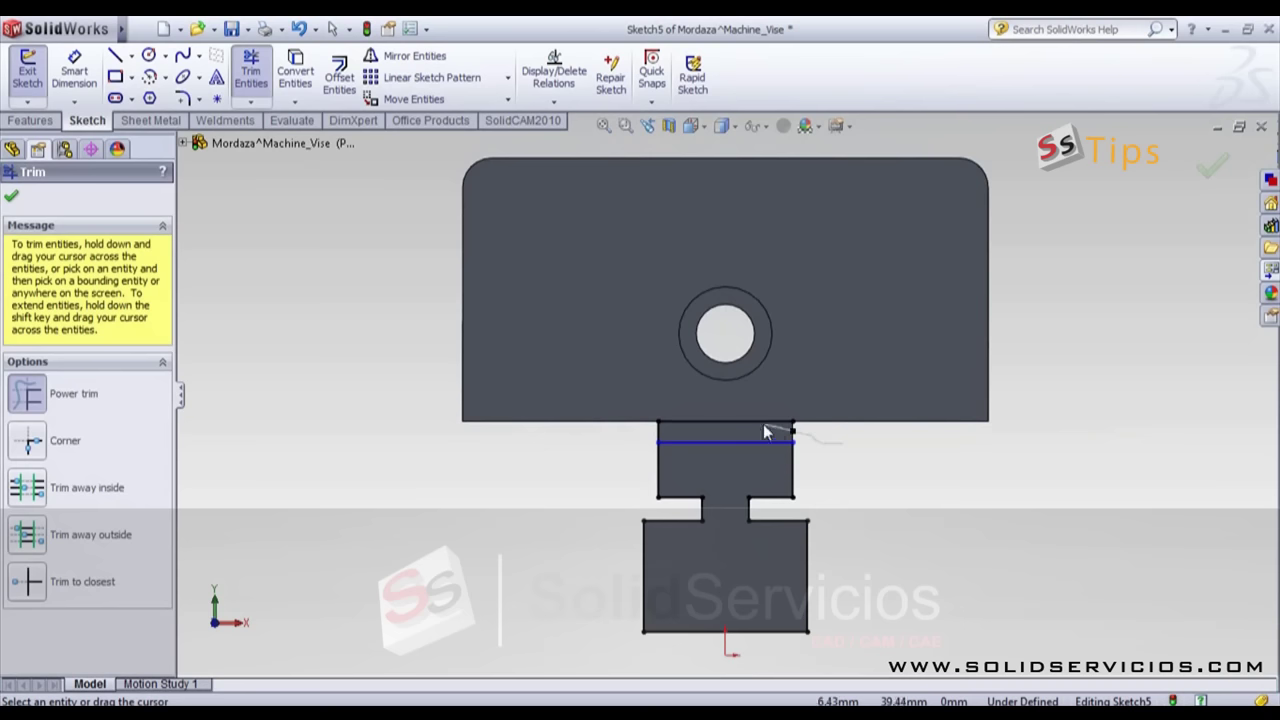
pyautogui.moveTo(653, 440); pyautogui.dragTo(586, 465)
# Step: Dimension the new line 4 mm from the neck's top edge, fully defining Sketch5
pyautogui.moveTo(959, 568); pyautogui.dragTo(955, 473, button='right')
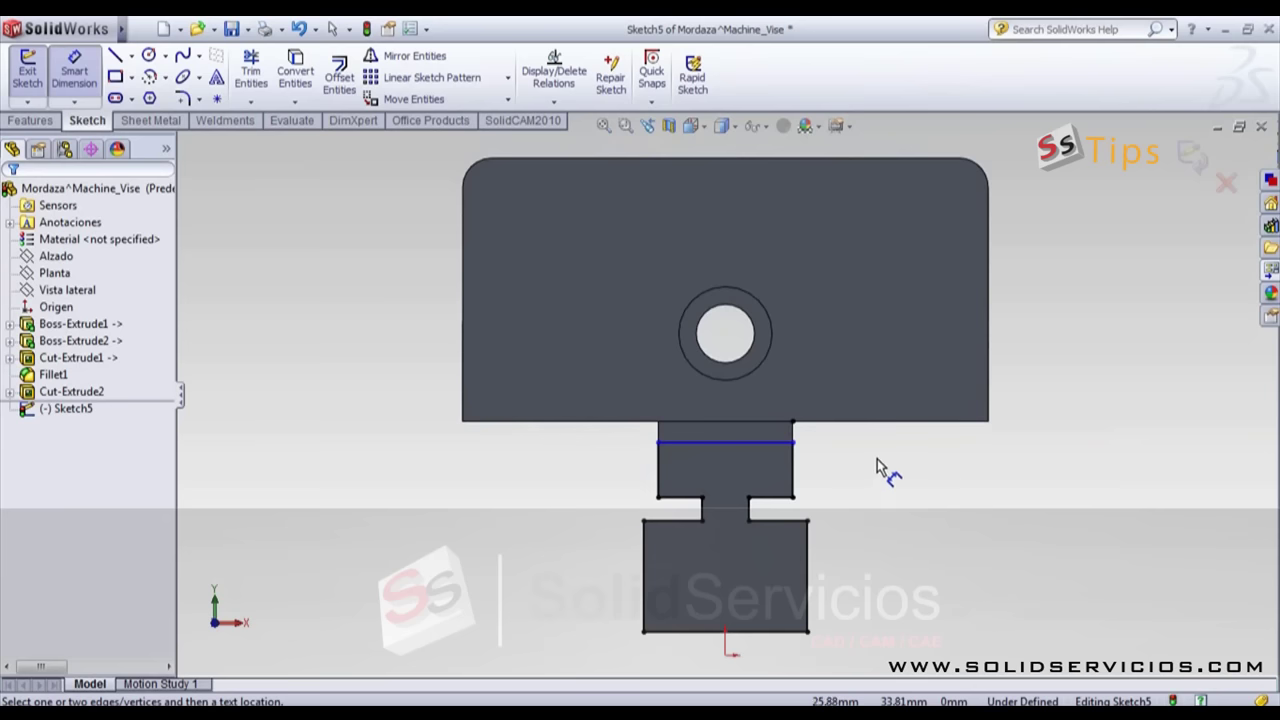
pyautogui.click(760, 442)
pyautogui.click(764, 422)
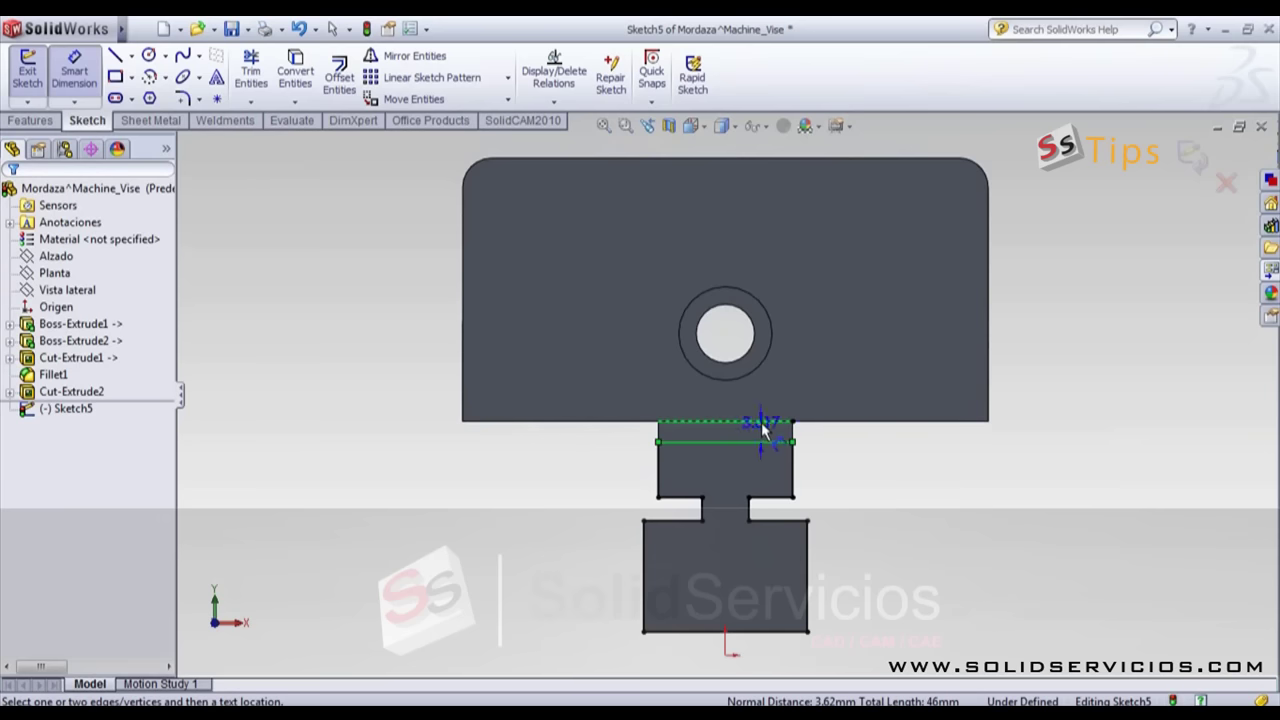
pyautogui.click(858, 484)
pyautogui.write('4')
pyautogui.press('Return')
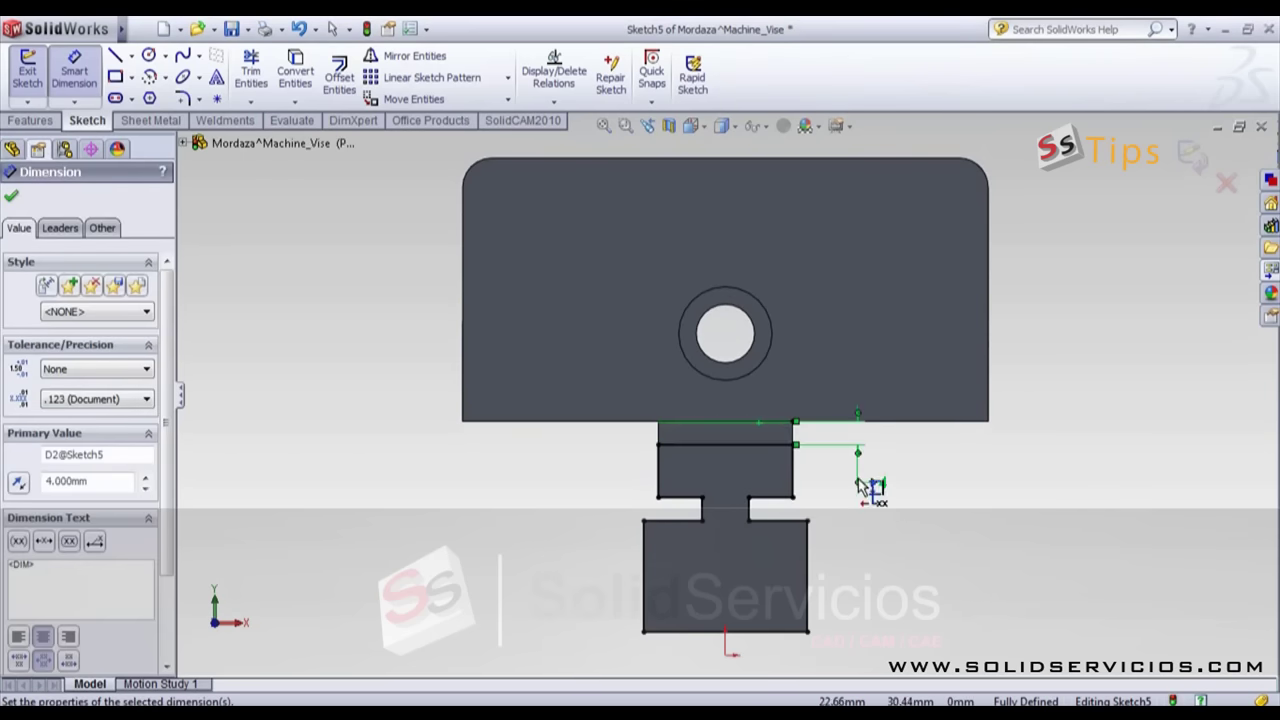
pyautogui.click(920, 484)
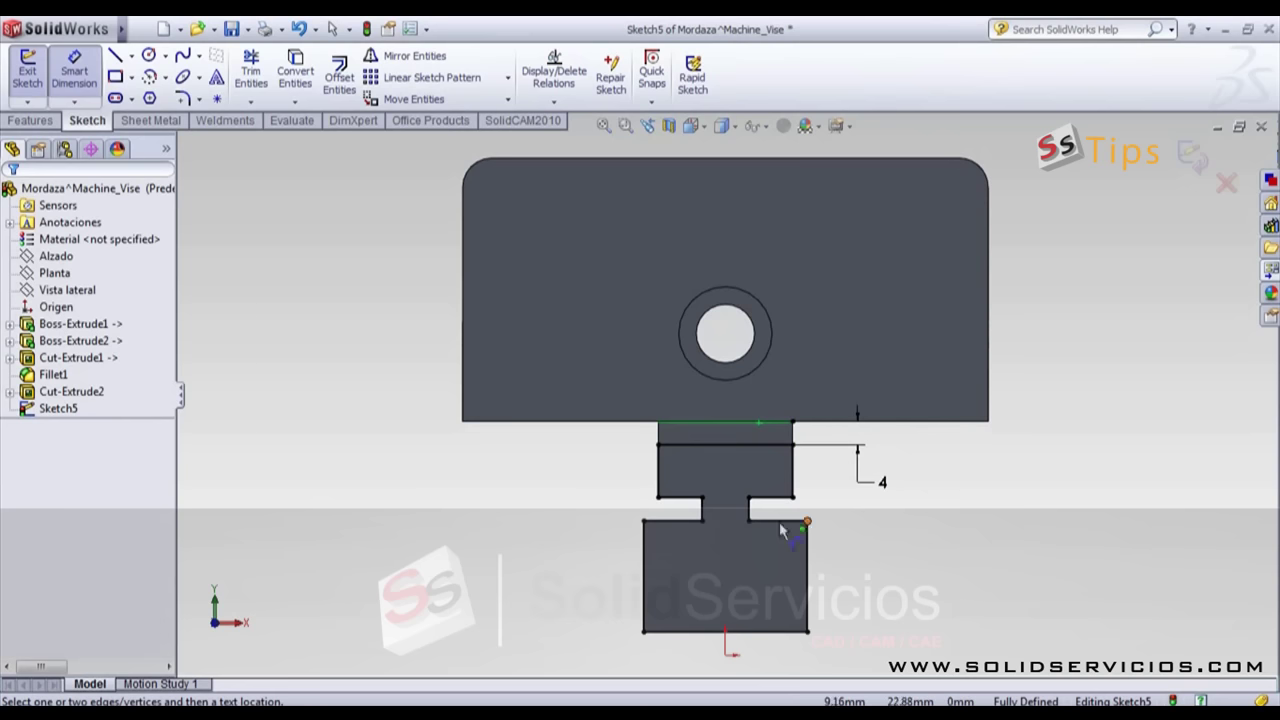
pyautogui.click(36, 121)
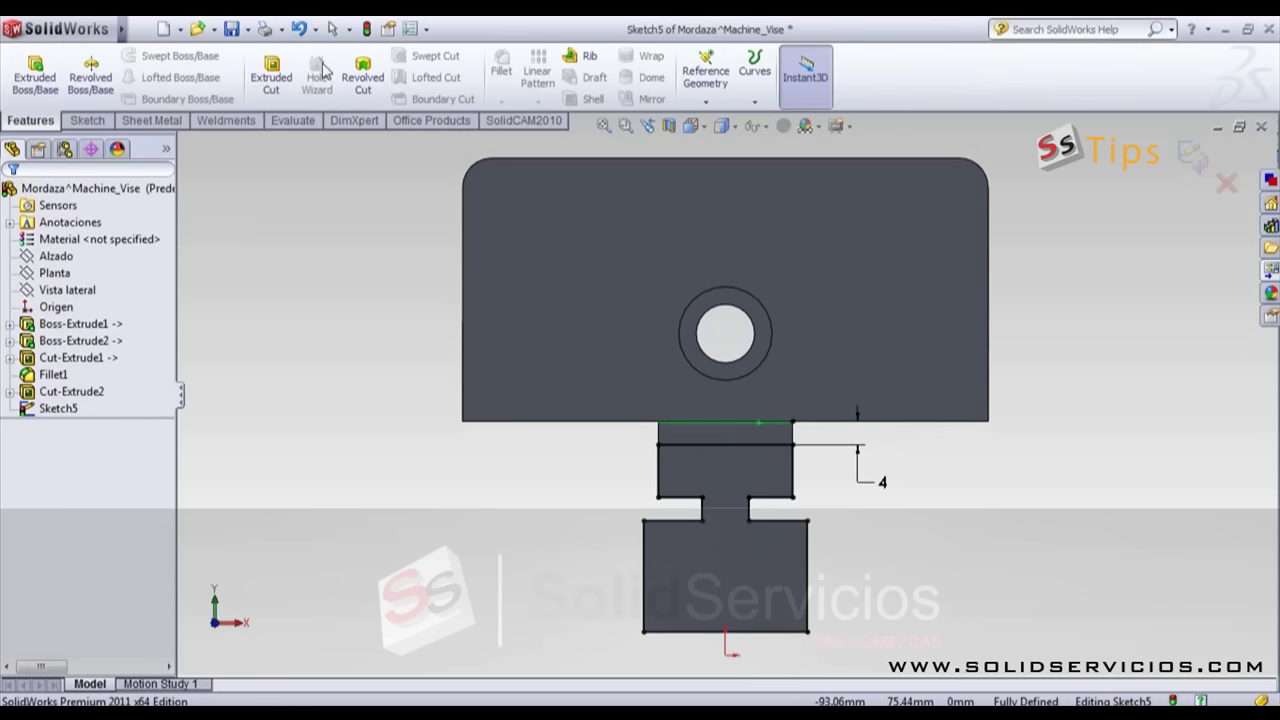
# Step: Extrude Sketch5 as a boss Up To Surface, ending at the jaw plate's face
pyautogui.click(56, 80)
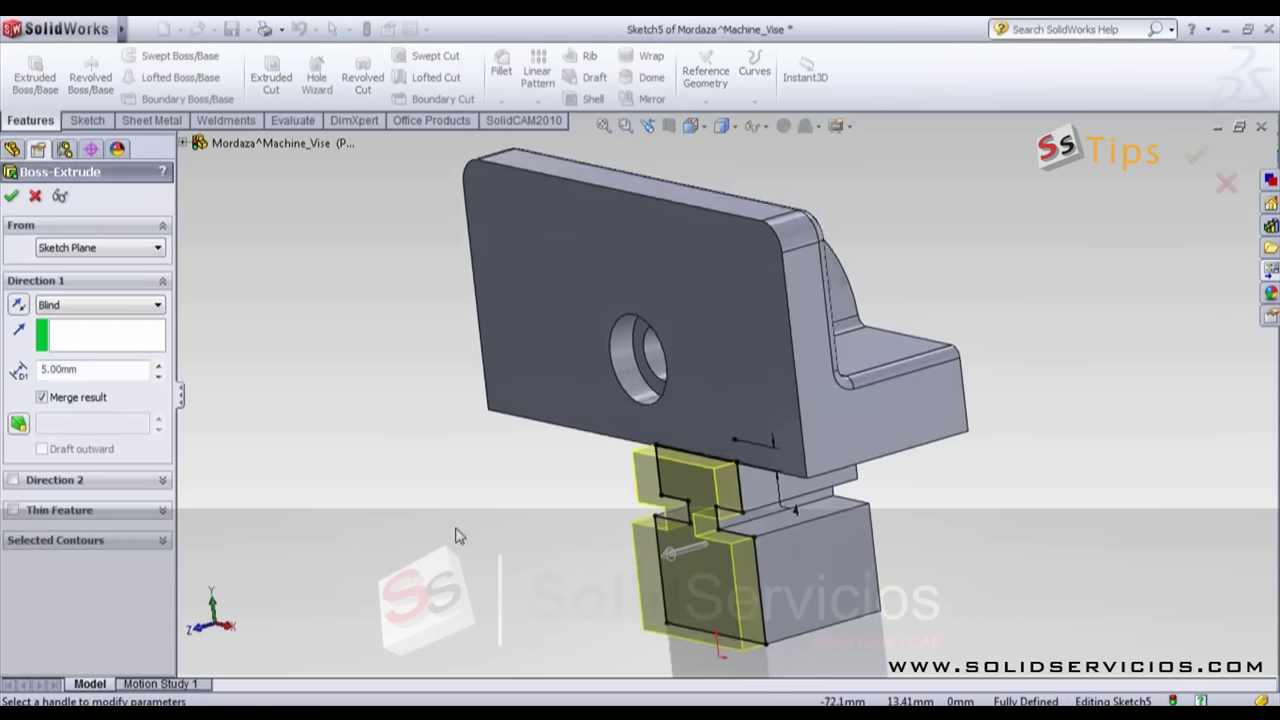
pyautogui.click(89, 305)
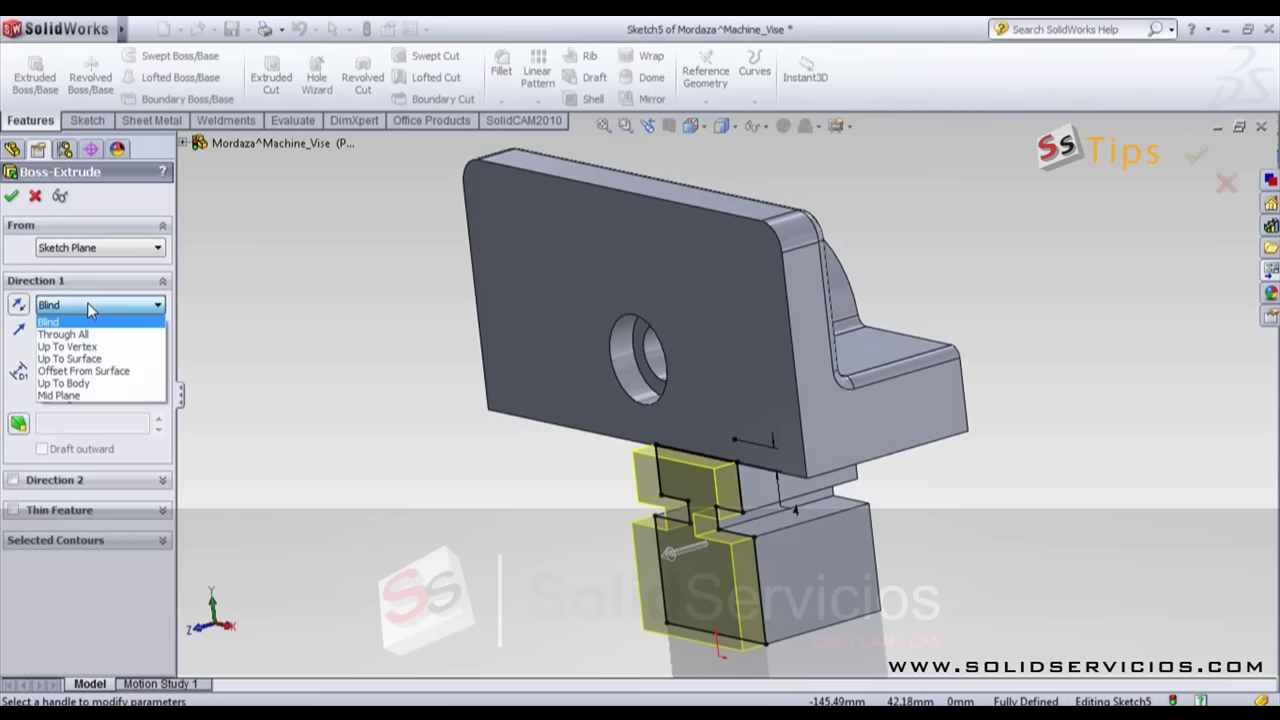
pyautogui.click(81, 360)
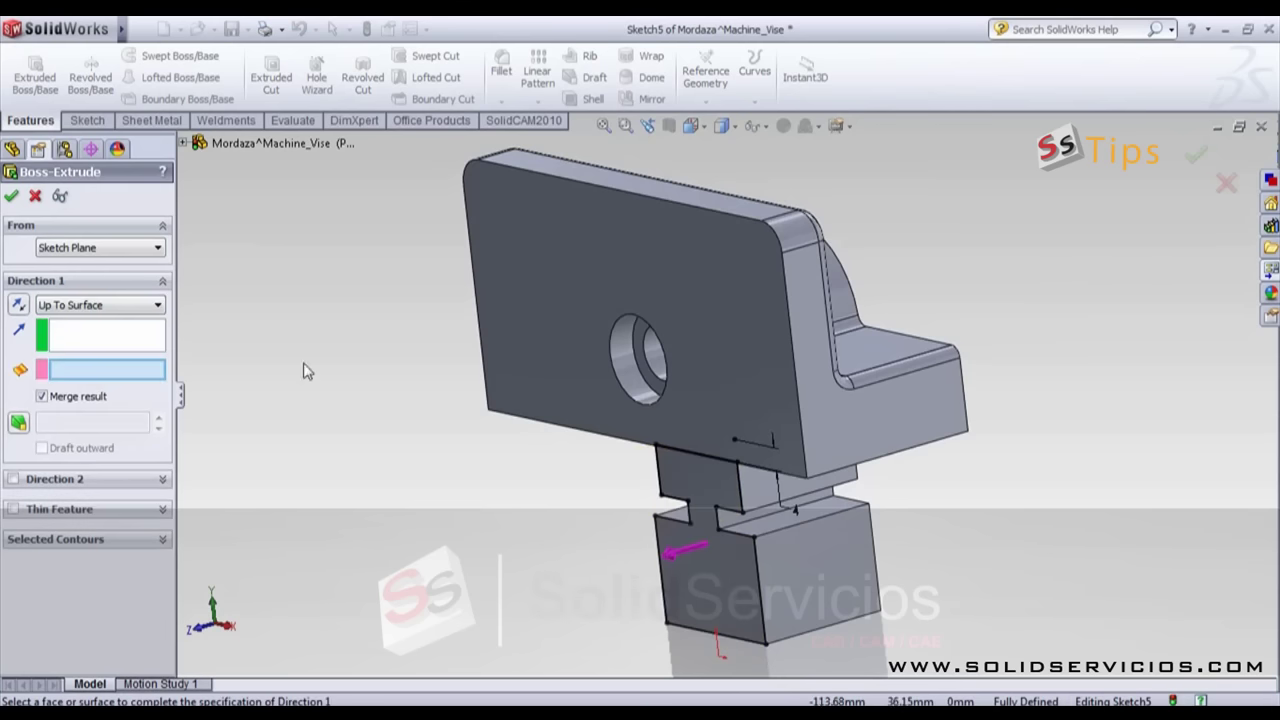
pyautogui.click(504, 310)
pyautogui.moveTo(527, 323)
pyautogui.mouseDown(button='middle')
pyautogui.moveTo(491, 500)
pyautogui.moveTo(480, 500)
pyautogui.mouseUp(button='middle')
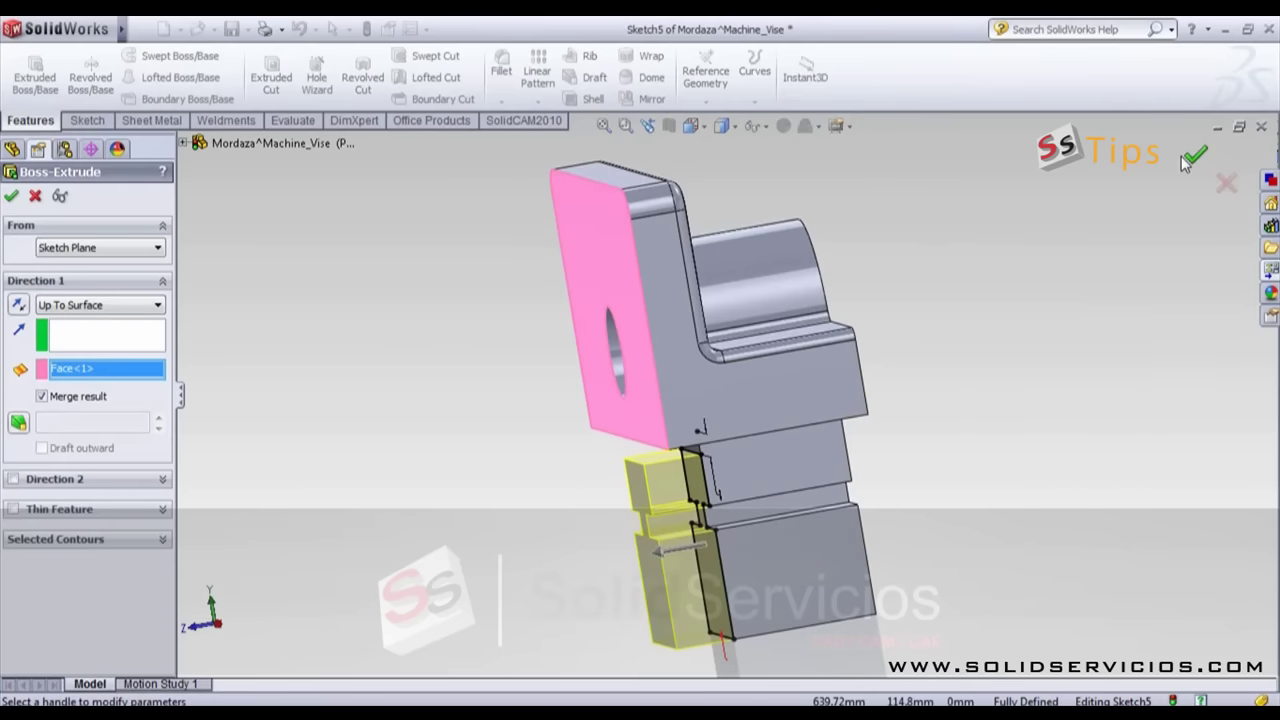
pyautogui.click(1192, 158)
pyautogui.moveTo(1034, 400)
pyautogui.mouseDown(button='middle')
pyautogui.moveTo(1100, 346)
pyautogui.moveTo(1083, 396)
pyautogui.mouseUp(button='middle')
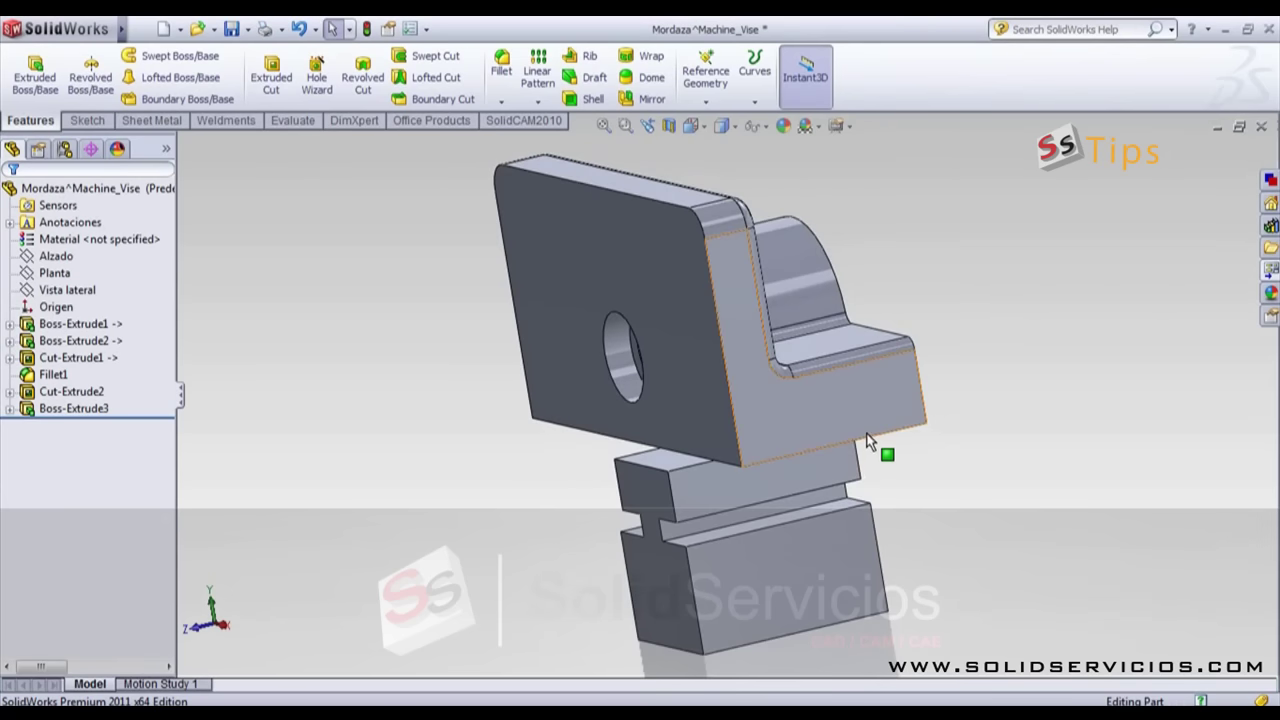
# Step: Return to the Machine_Vise assembly and rebuild it with the updated jaw
pyautogui.hotkey('ctrl', 'Tab')
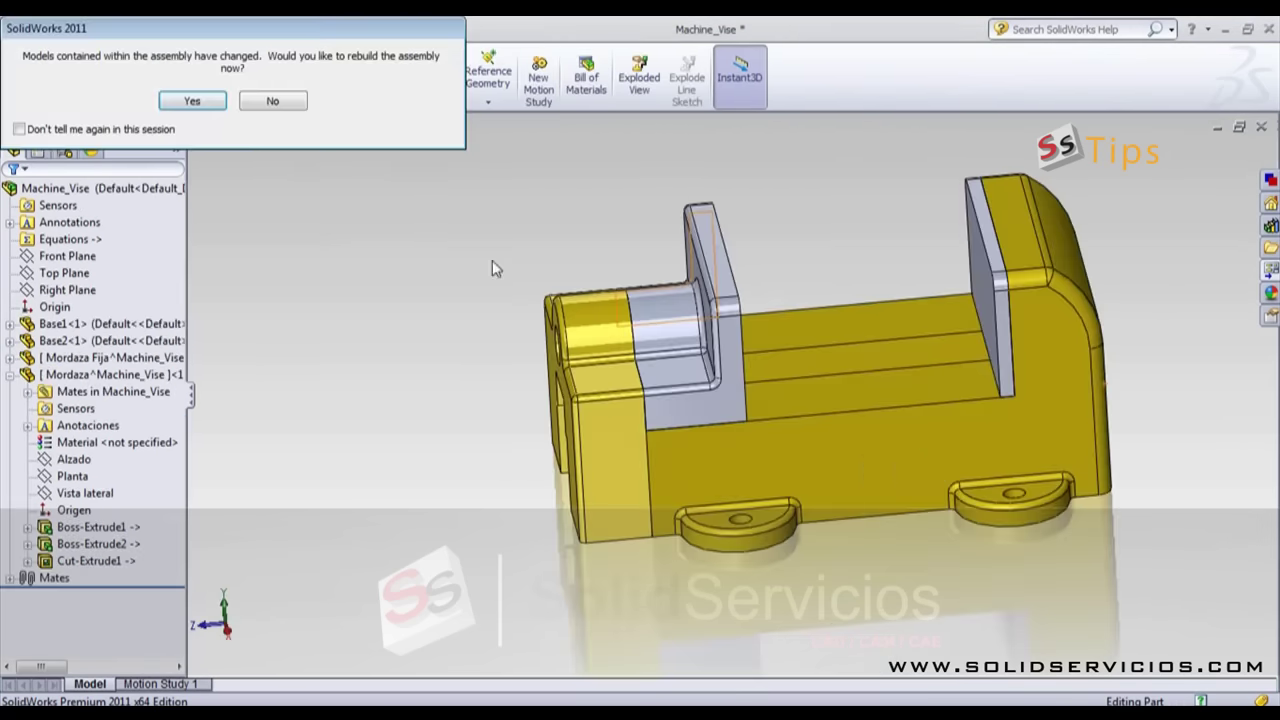
pyautogui.click(192, 101)
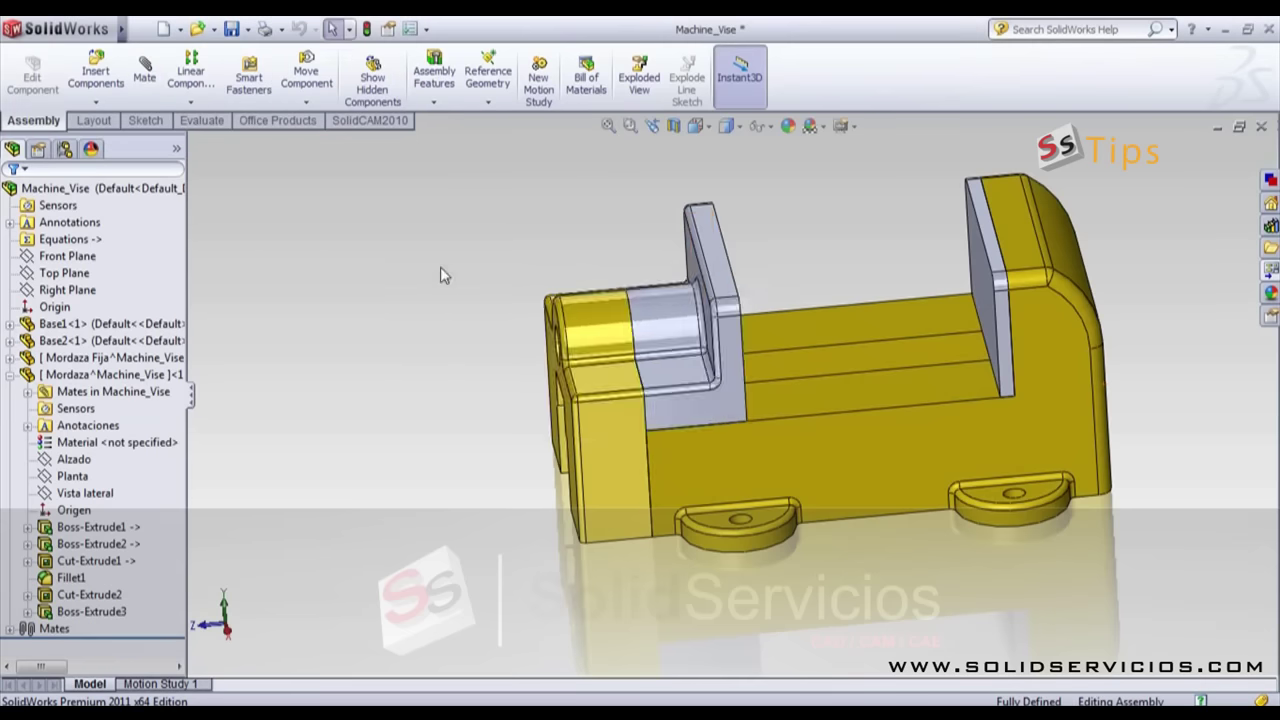
pyautogui.moveTo(443, 274); pyautogui.dragTo(906, 348, button='middle')
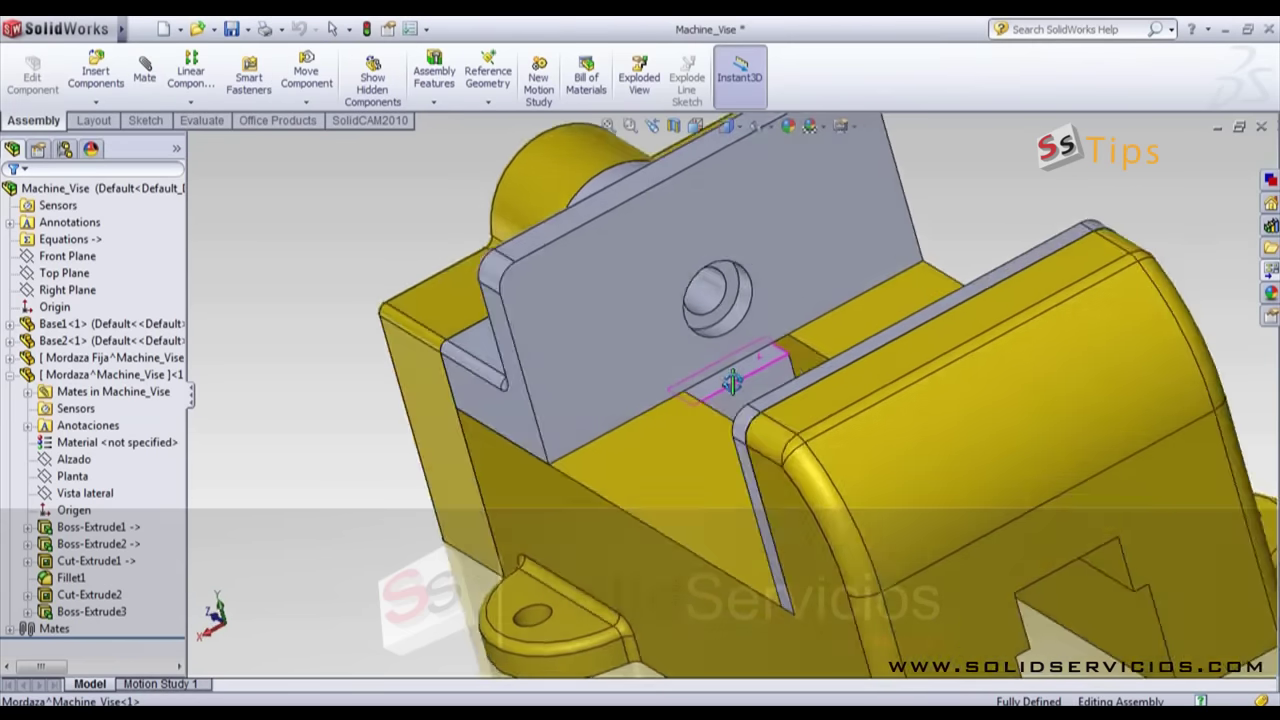
pyautogui.hotkey('ctrl', '7')
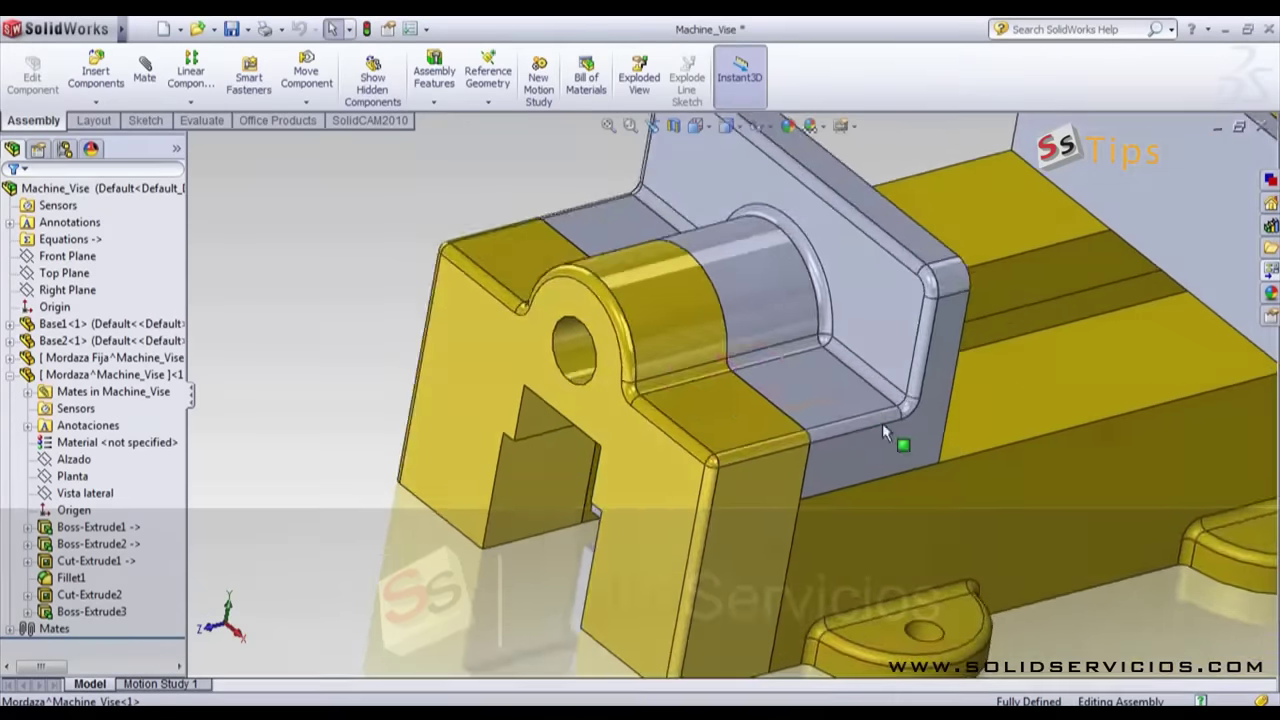
pyautogui.moveTo(893, 552); pyautogui.dragTo(1006, 480, button='right')
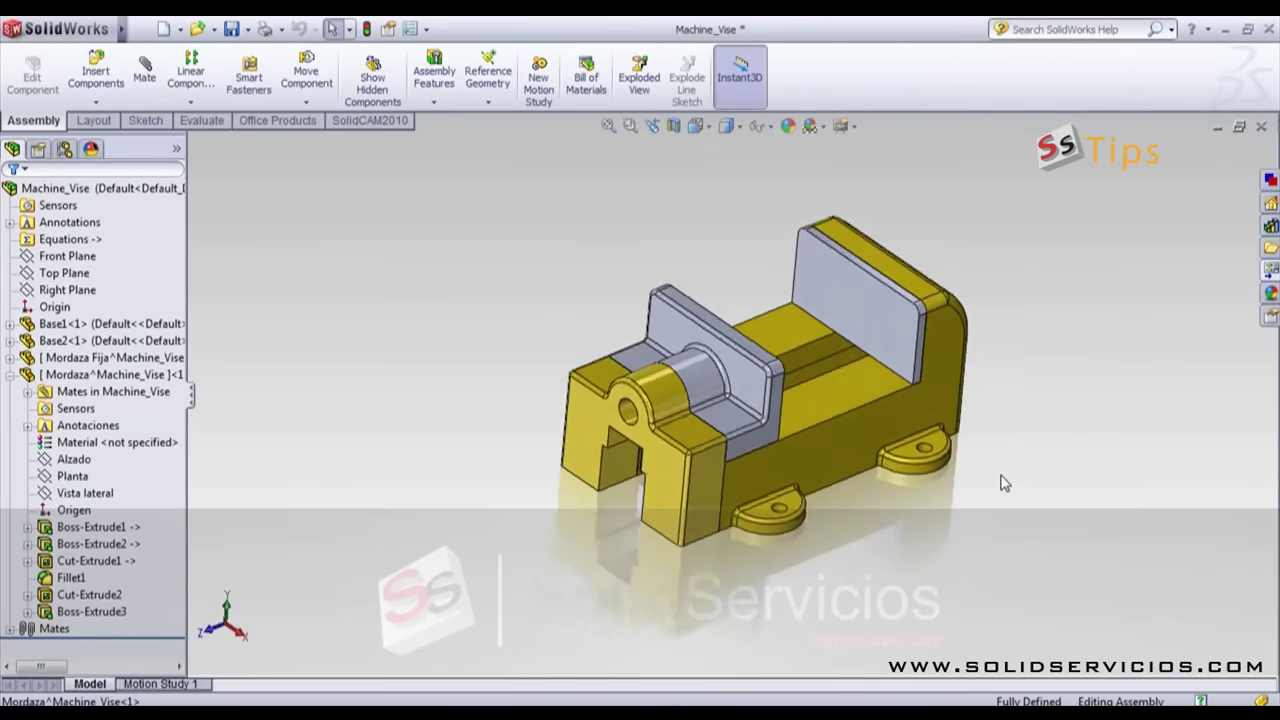
# Step: Compare the fixed and Mordaza jaws in the tree, then switch to the vise files folder
pyautogui.click(10, 375)
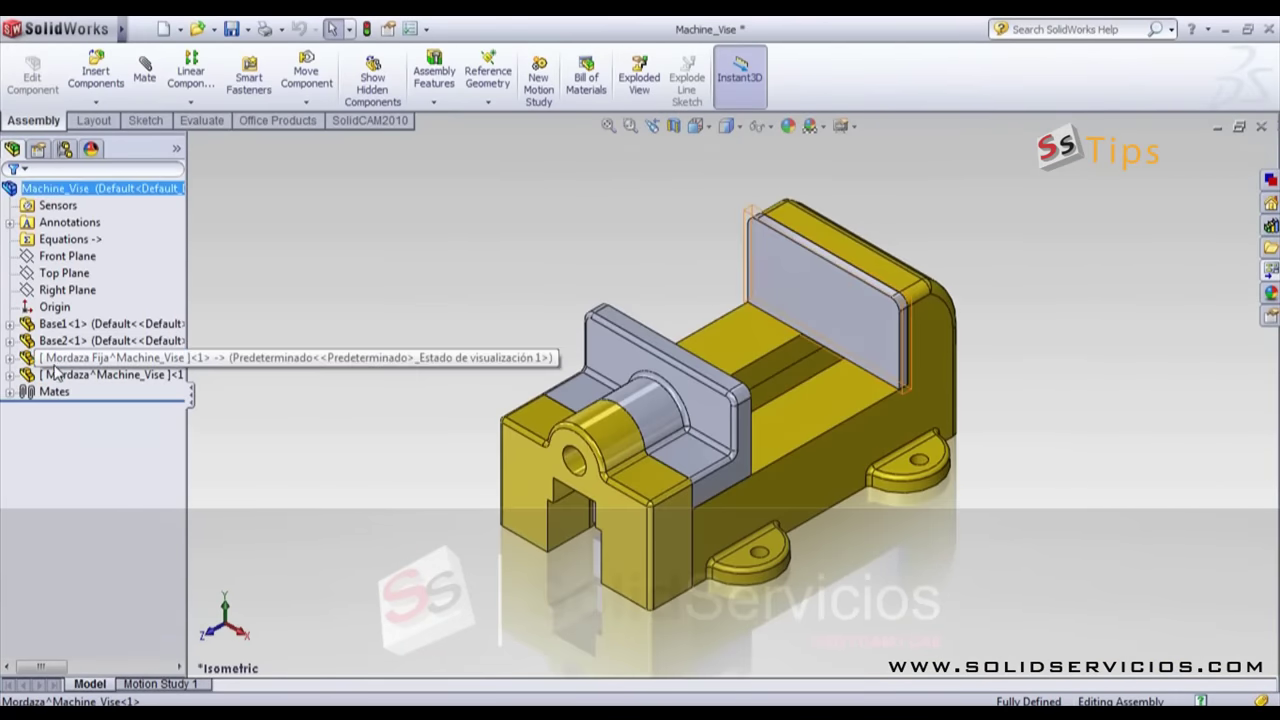
pyautogui.click(90, 357)
pyautogui.click(60, 375)
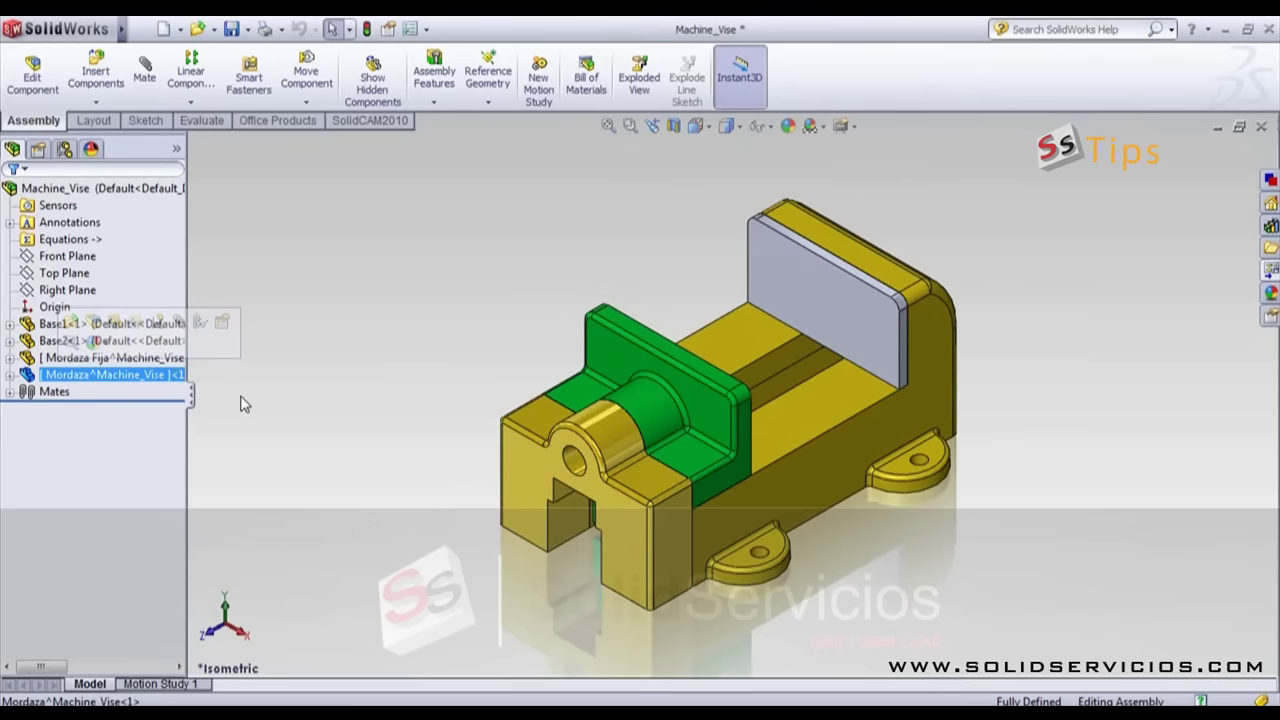
pyautogui.click(474, 275)
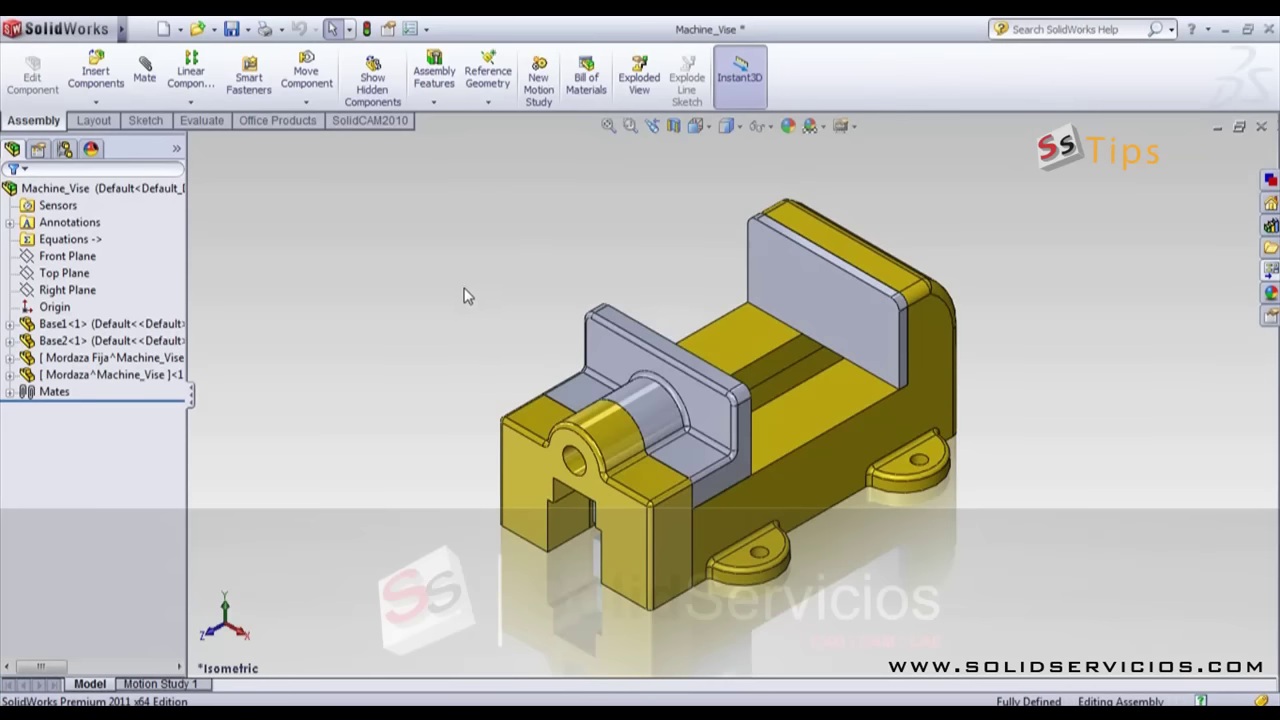
pyautogui.hotkey('alt', 'Tab')
# Step: Drag Vise_Screw into the Machine_Vise assembly and move it toward the vise's hole
pyautogui.moveTo(700, 317)
pyautogui.mouseDown()
pyautogui.moveTo(407, 447)
pyautogui.moveTo(345, 430)
pyautogui.mouseUp()
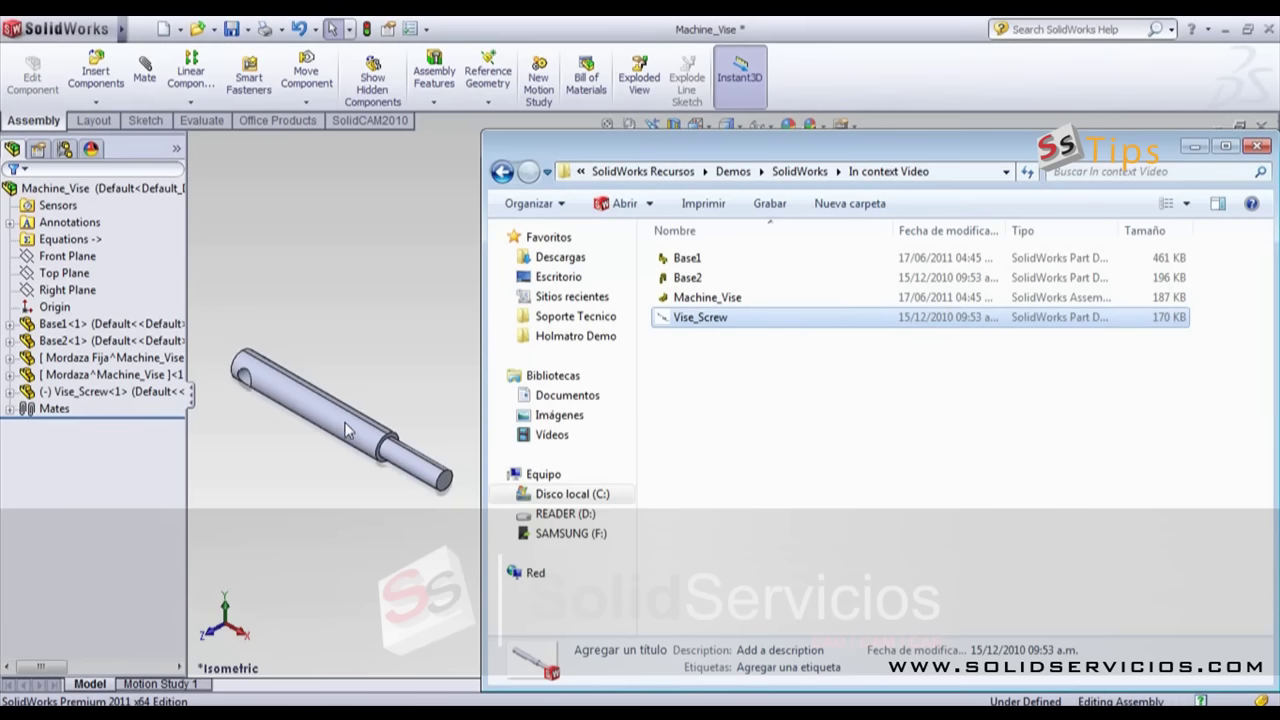
pyautogui.click(430, 595)
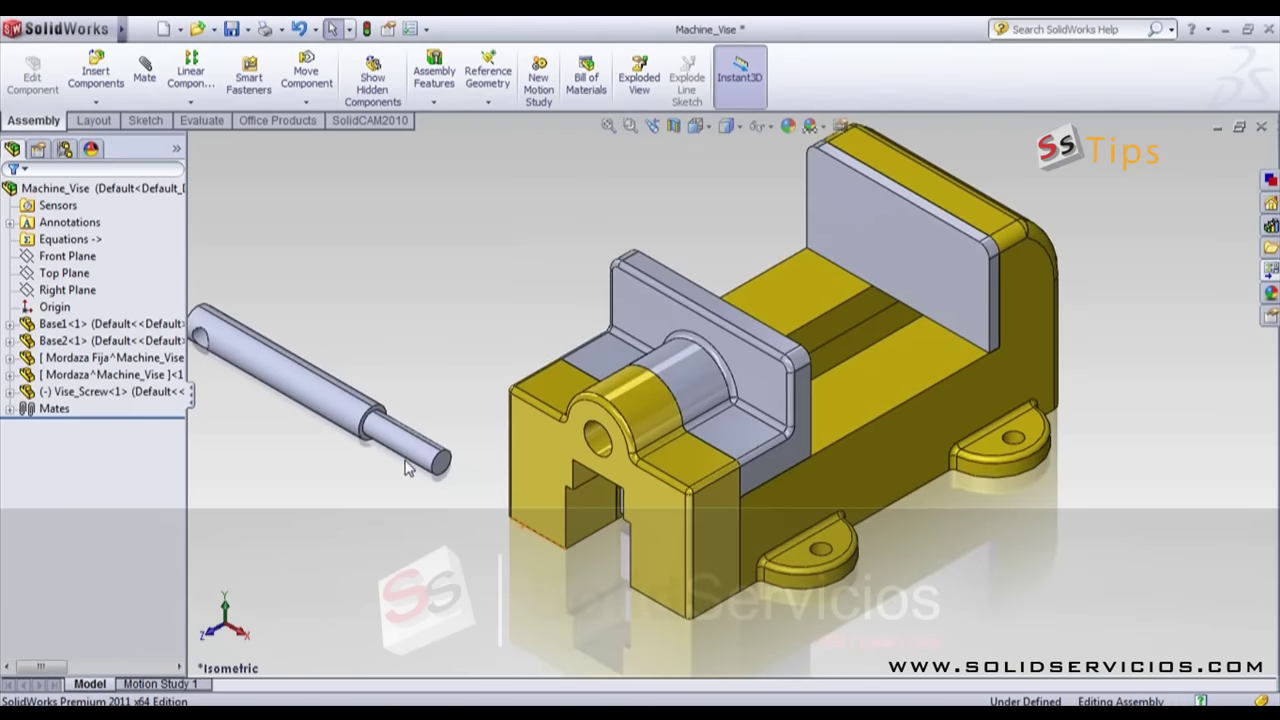
pyautogui.keyDown('alt'); pyautogui.moveTo(402, 449); pyautogui.dragTo(600, 445); pyautogui.keyUp('alt')
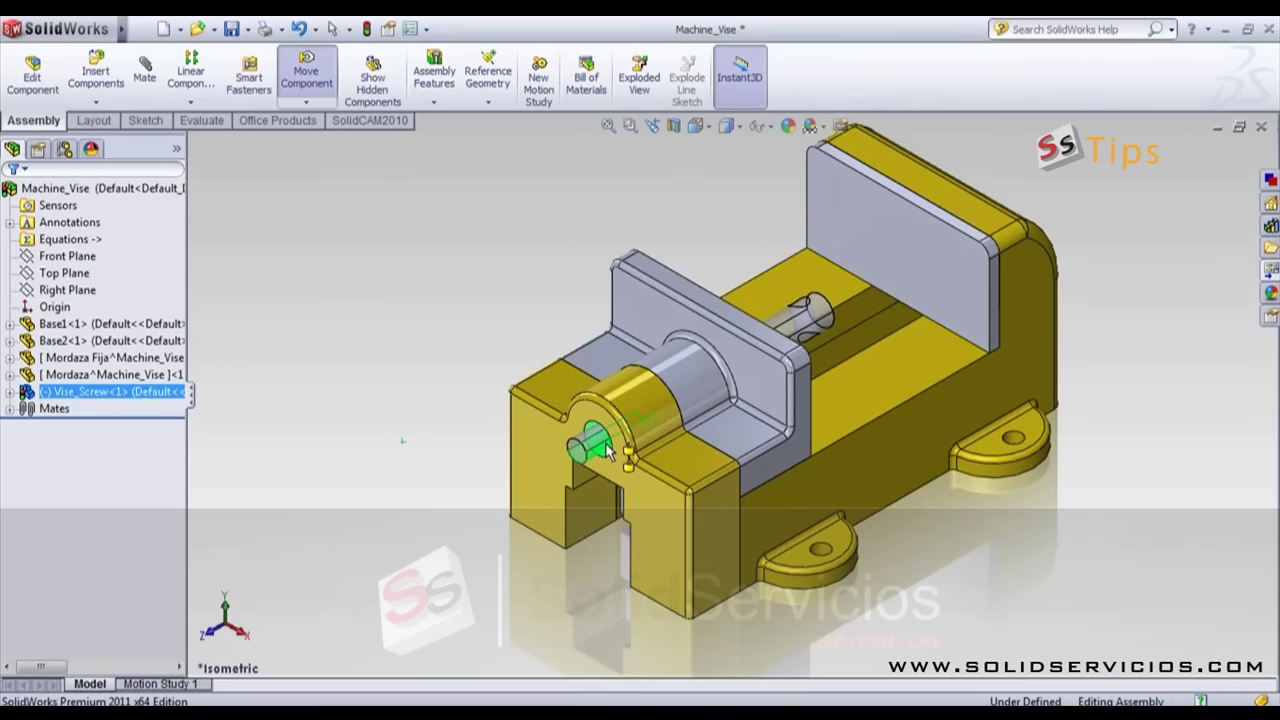
# Step: Flip the screw's alignment, accept that mate, and pull the screw back out of the vise
pyautogui.click(536, 476)
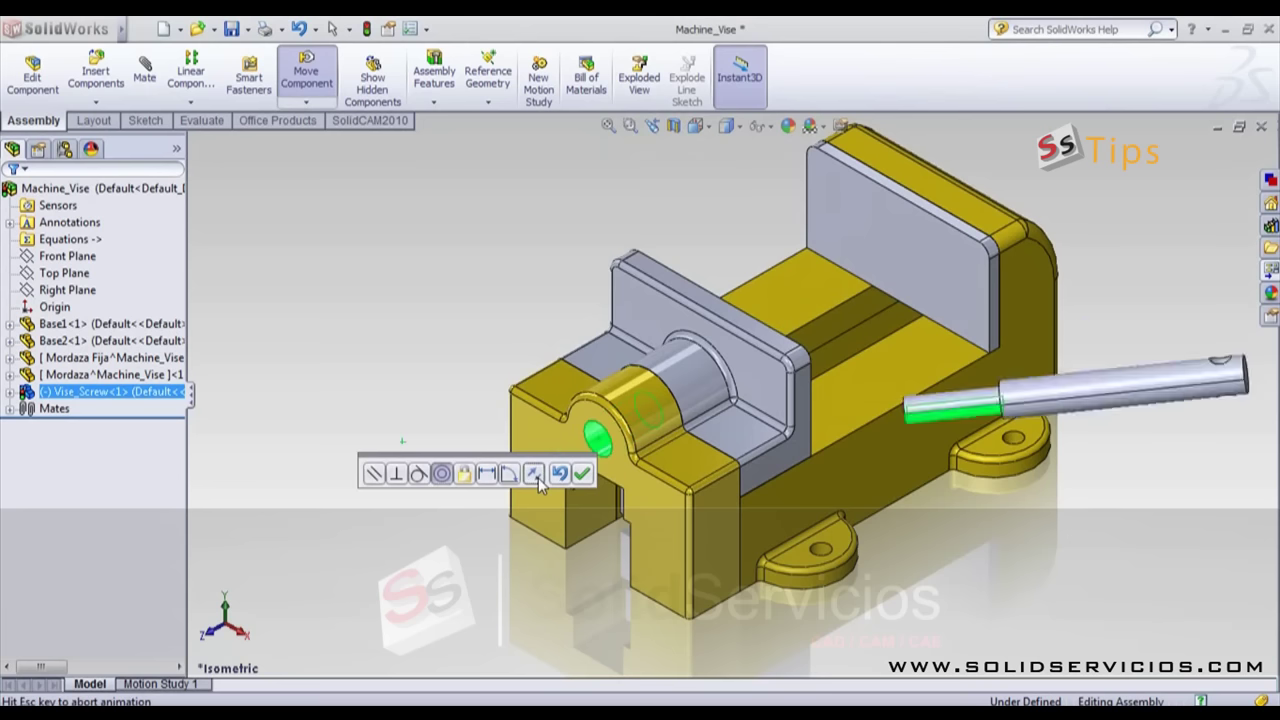
pyautogui.click(582, 474)
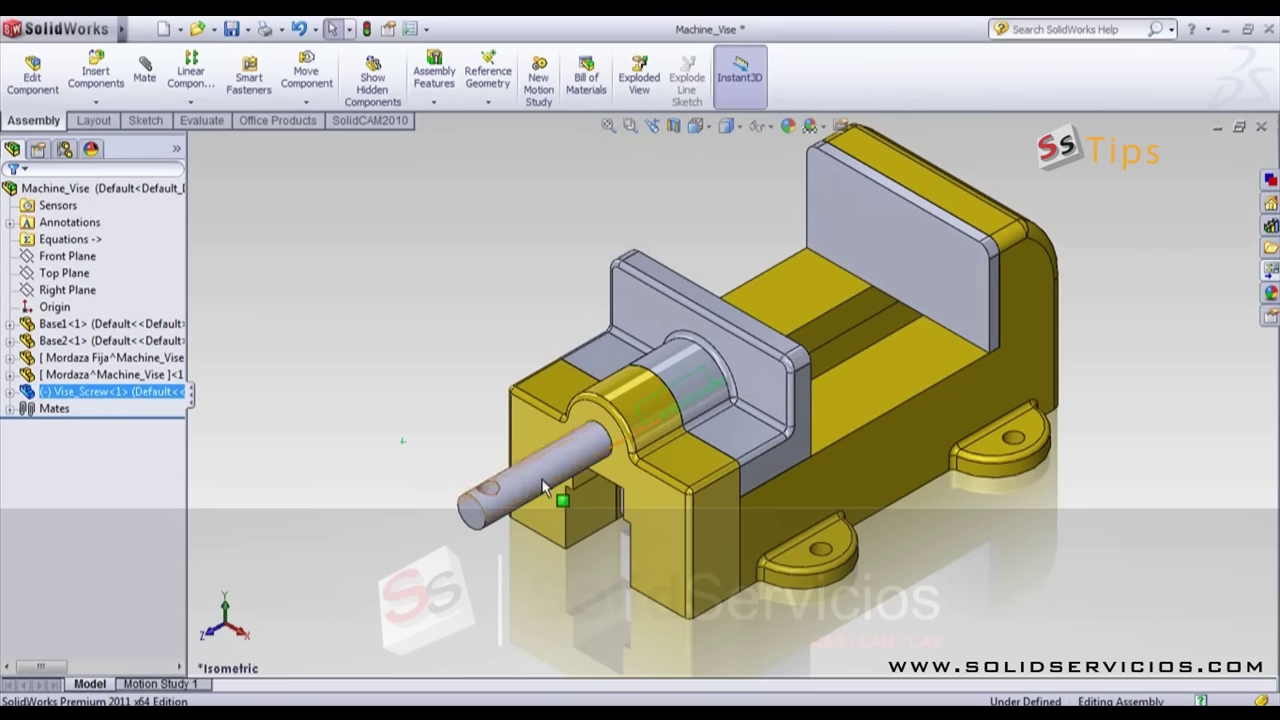
pyautogui.moveTo(543, 487); pyautogui.dragTo(450, 542)
# Step: Add a Coincident mate between the Base2 face and the screw's collar face, then return to isometric
pyautogui.click(576, 477)
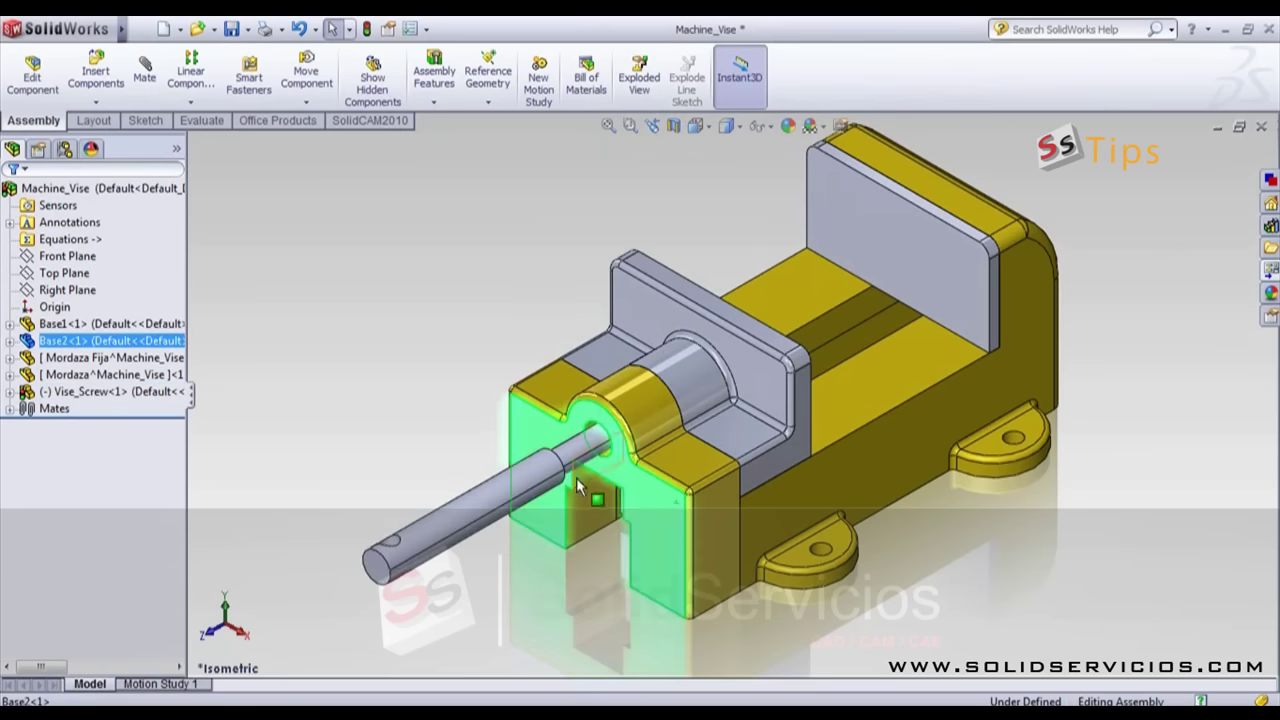
pyautogui.scroll(3, 576, 477)
pyautogui.moveTo(586, 471); pyautogui.dragTo(372, 457, button='middle')
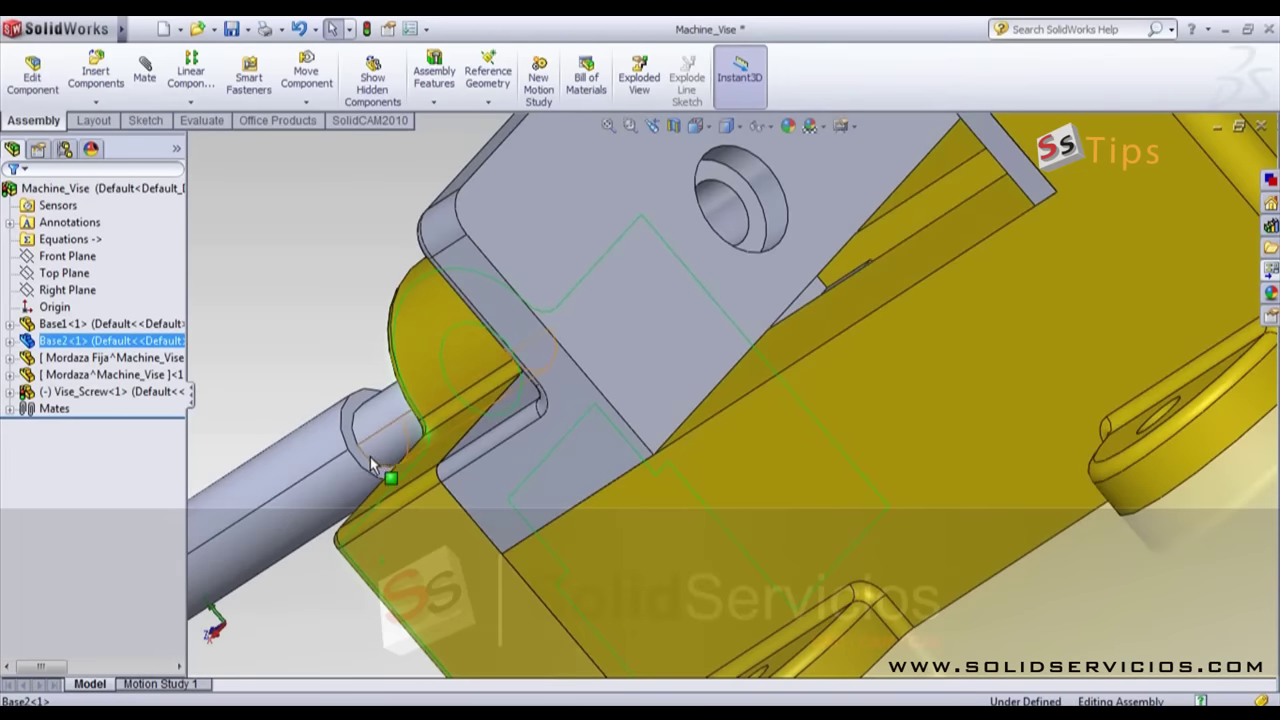
pyautogui.keyDown('ctrl'); pyautogui.click(363, 459); pyautogui.keyUp('ctrl')
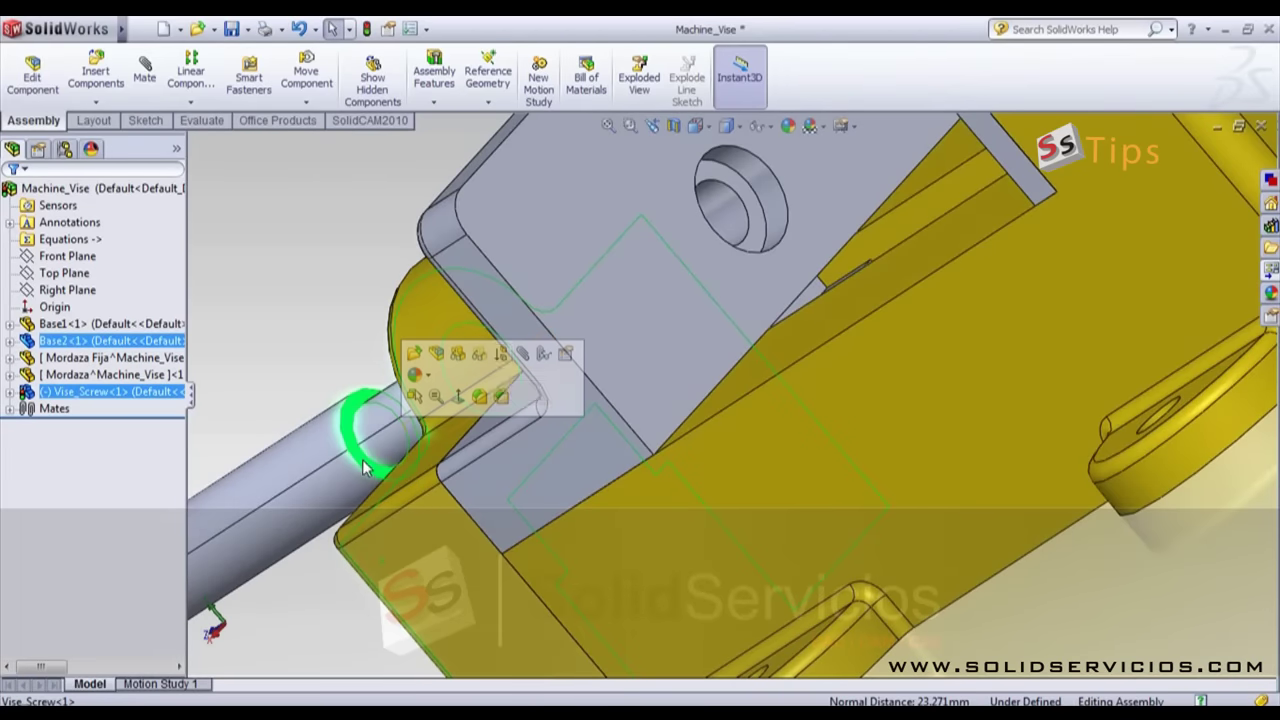
pyautogui.click(523, 354)
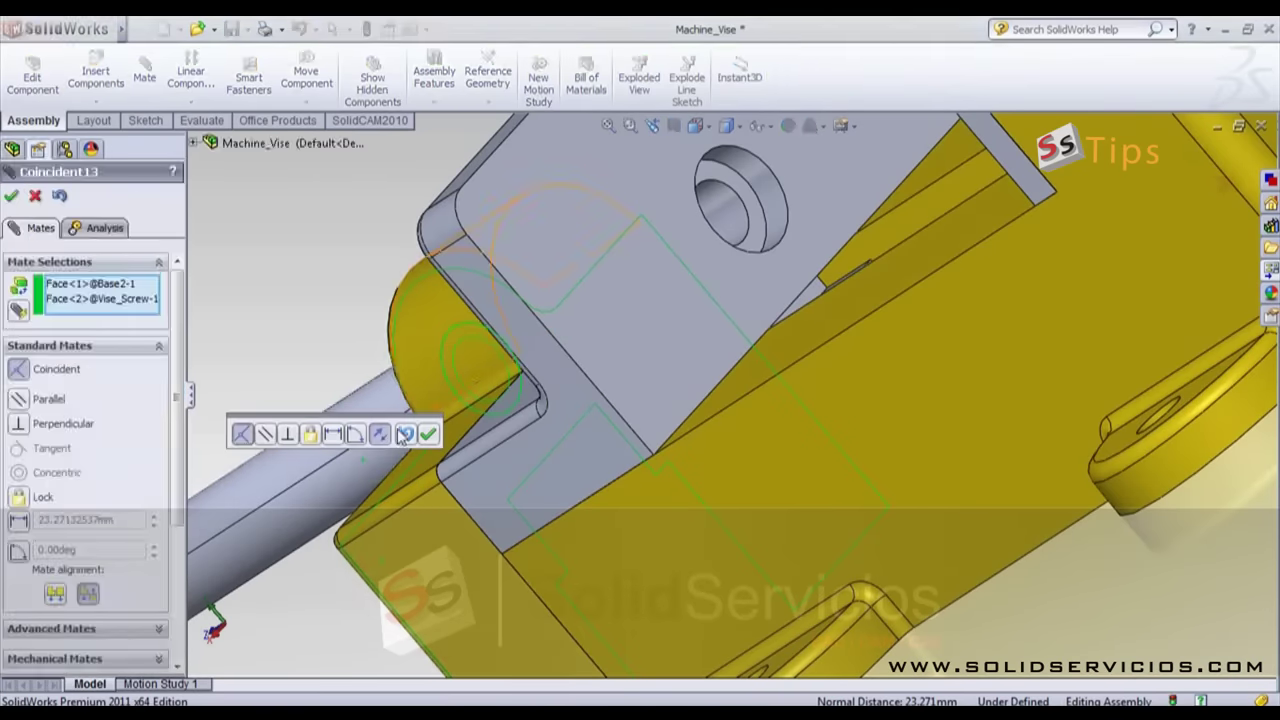
pyautogui.click(428, 433)
pyautogui.press('Return')
pyautogui.moveTo(390, 432)
pyautogui.mouseDown(button='middle')
pyautogui.moveTo(528, 366)
pyautogui.moveTo(609, 500)
pyautogui.moveTo(710, 476)
pyautogui.moveTo(786, 437)
pyautogui.mouseUp(button='middle')
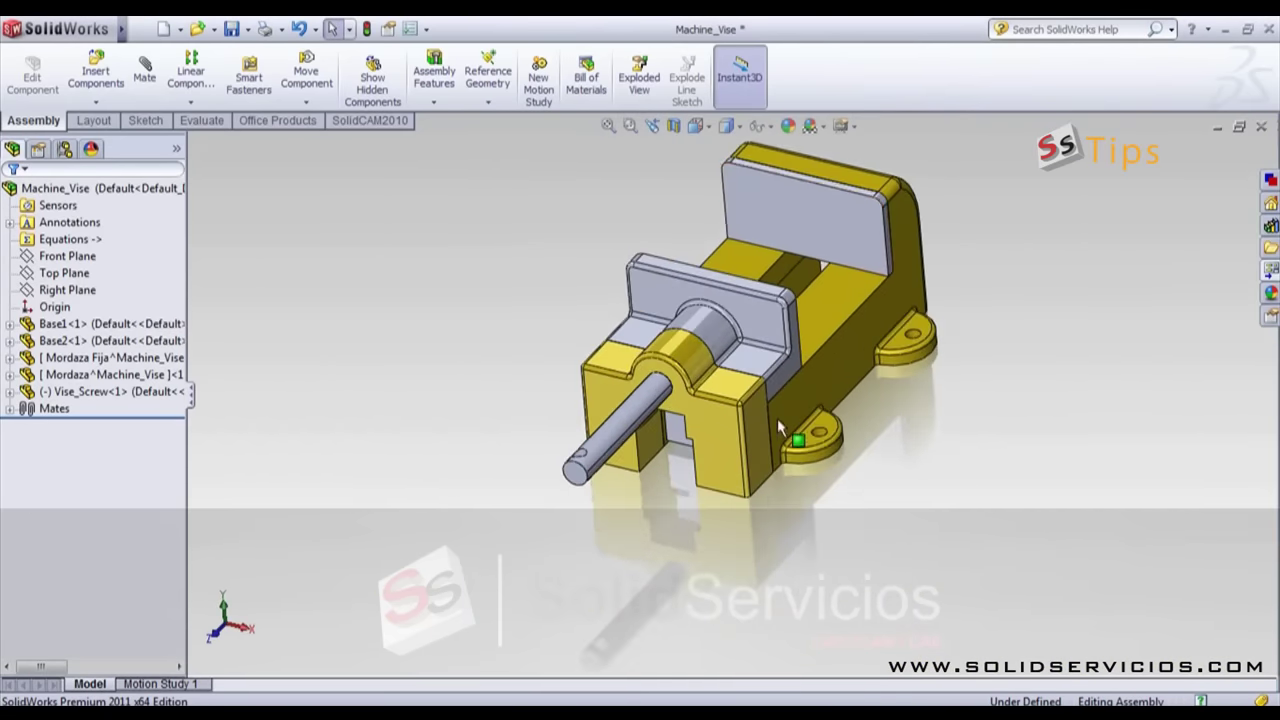
pyautogui.click(82, 399)
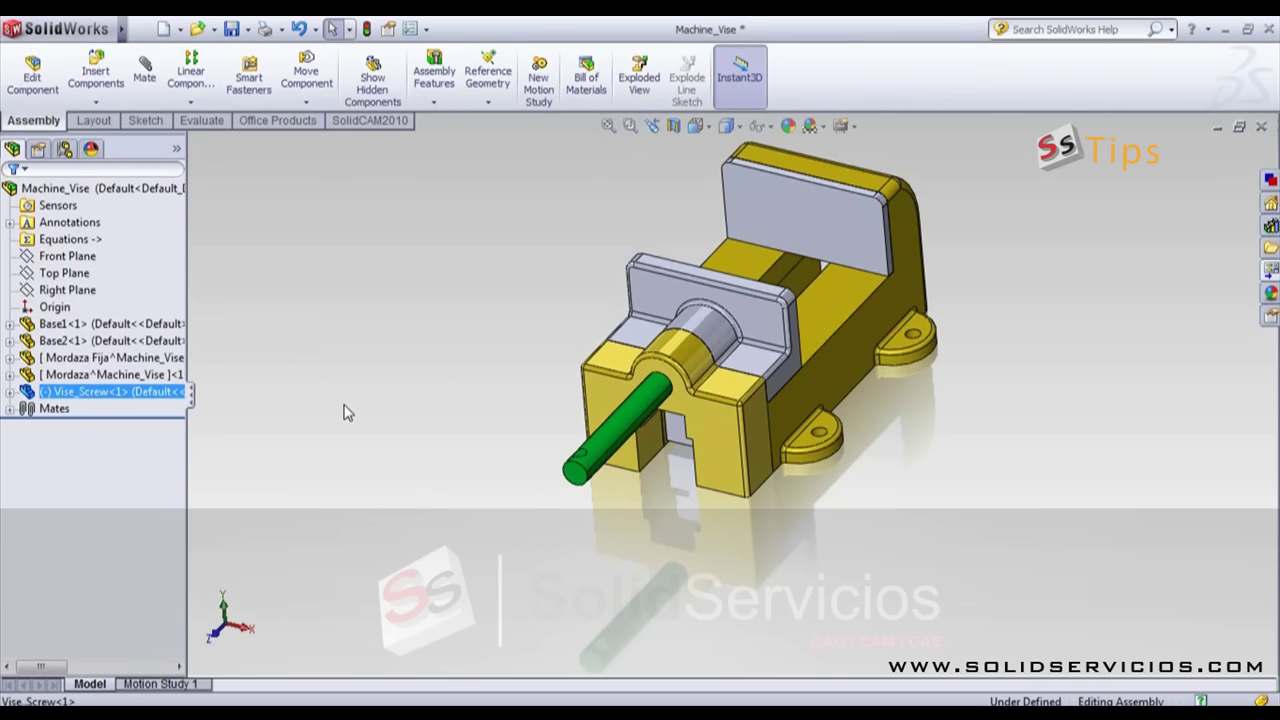
pyautogui.moveTo(404, 348); pyautogui.dragTo(415, 334, button='right')
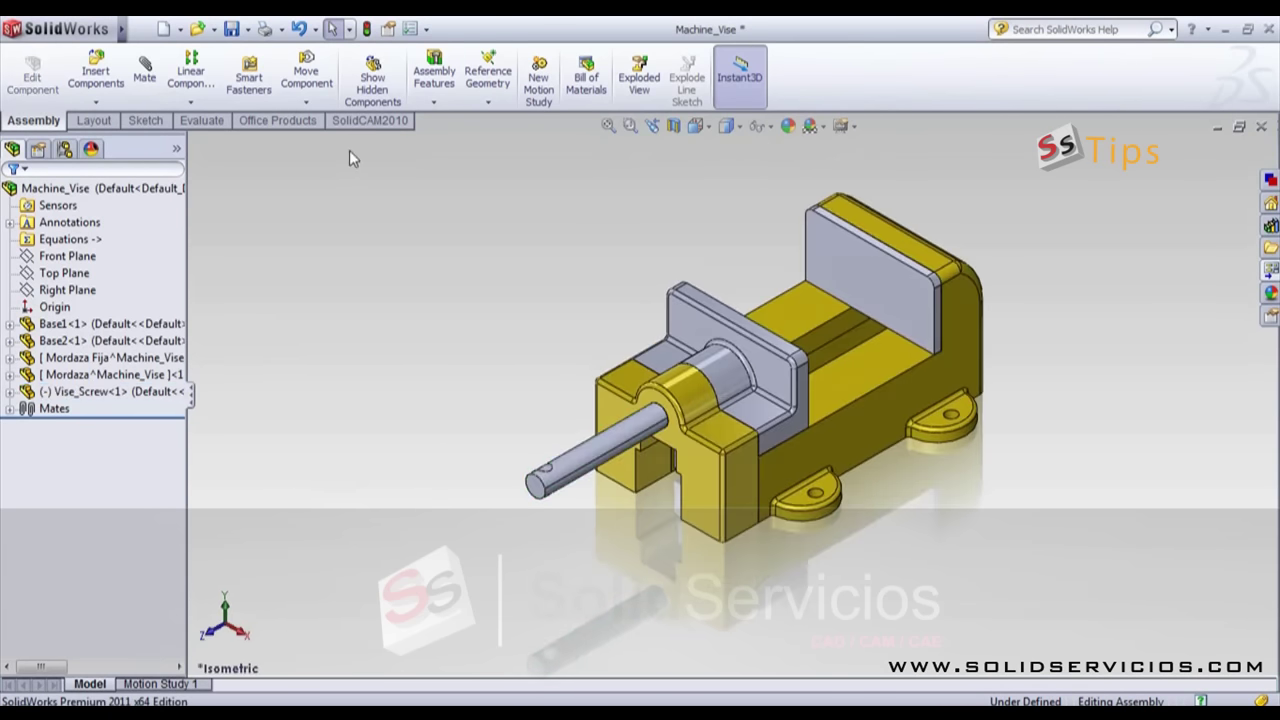
# Step: Save All modified documents, keeping the virtual jaw components saved internally in the assembly
pyautogui.click(234, 25)
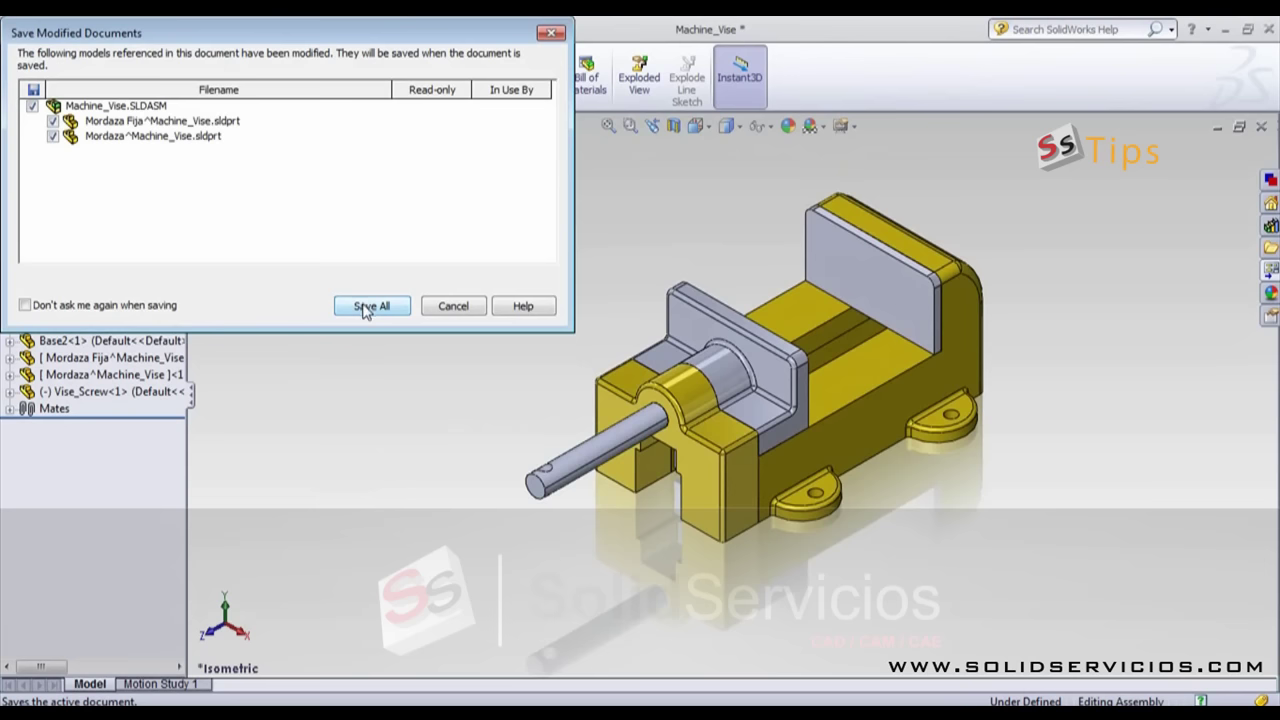
pyautogui.click(208, 106)
pyautogui.click(195, 137)
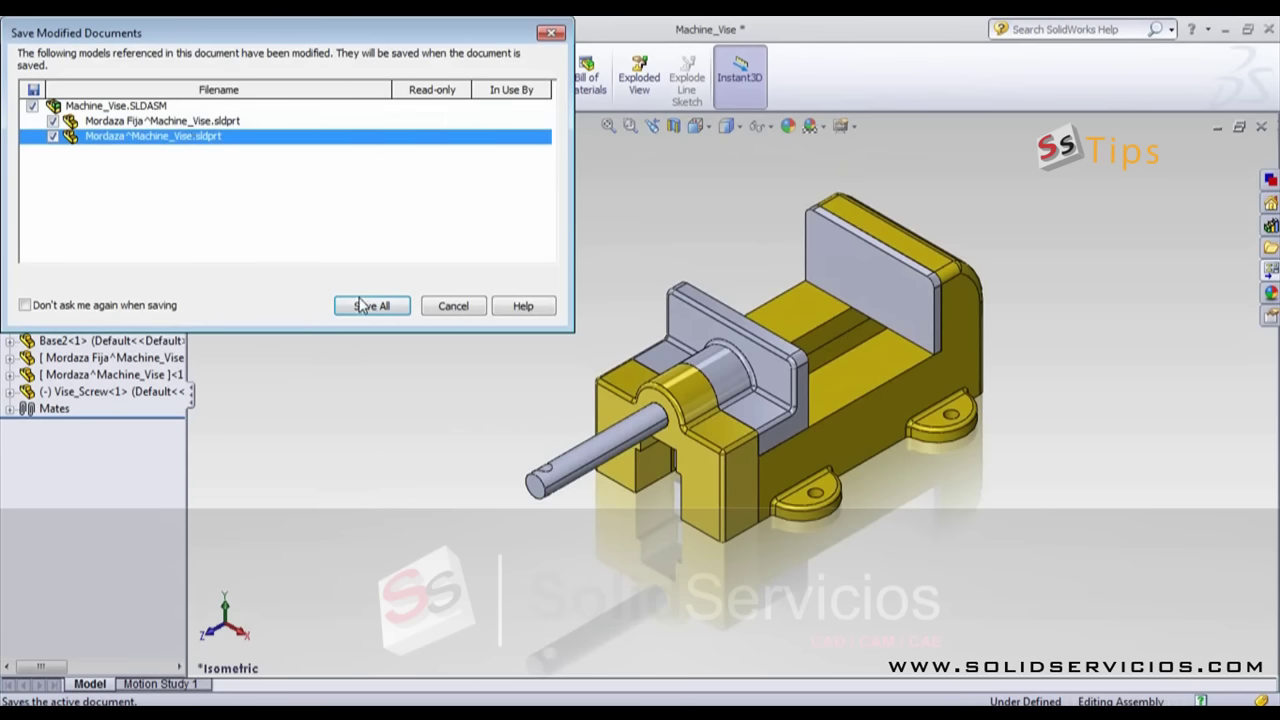
pyautogui.click(362, 305)
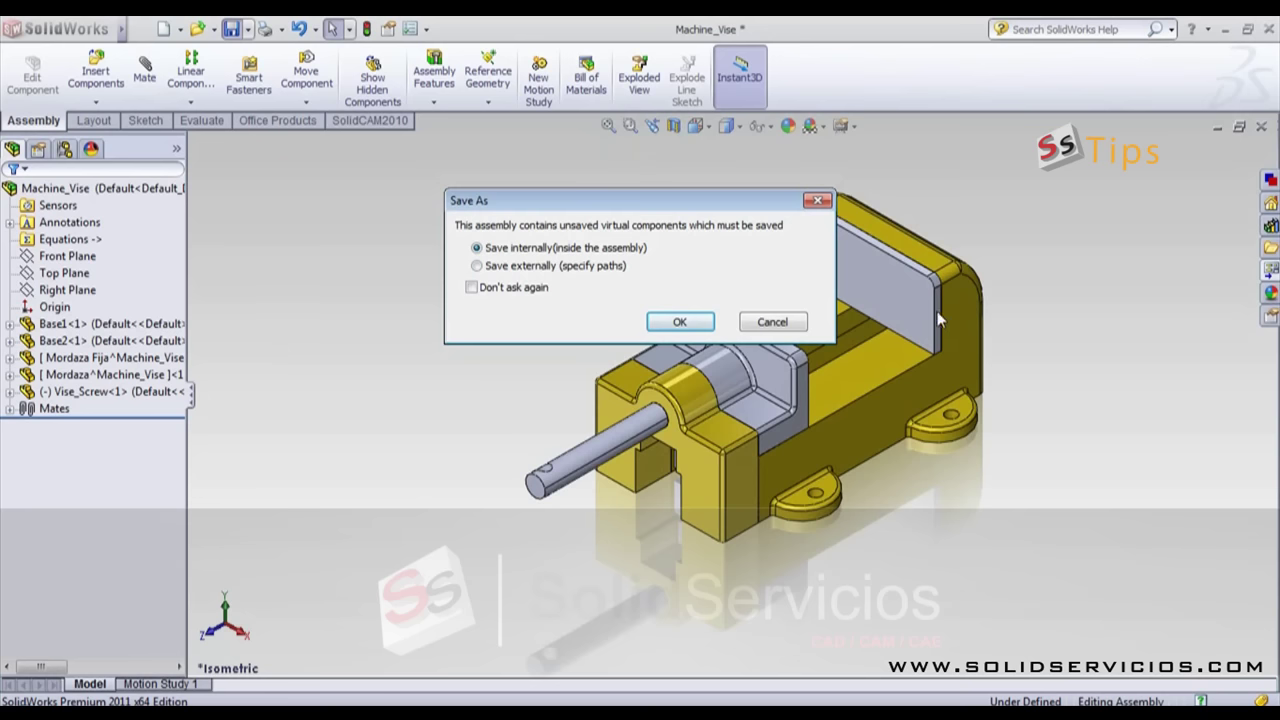
pyautogui.click(682, 322)
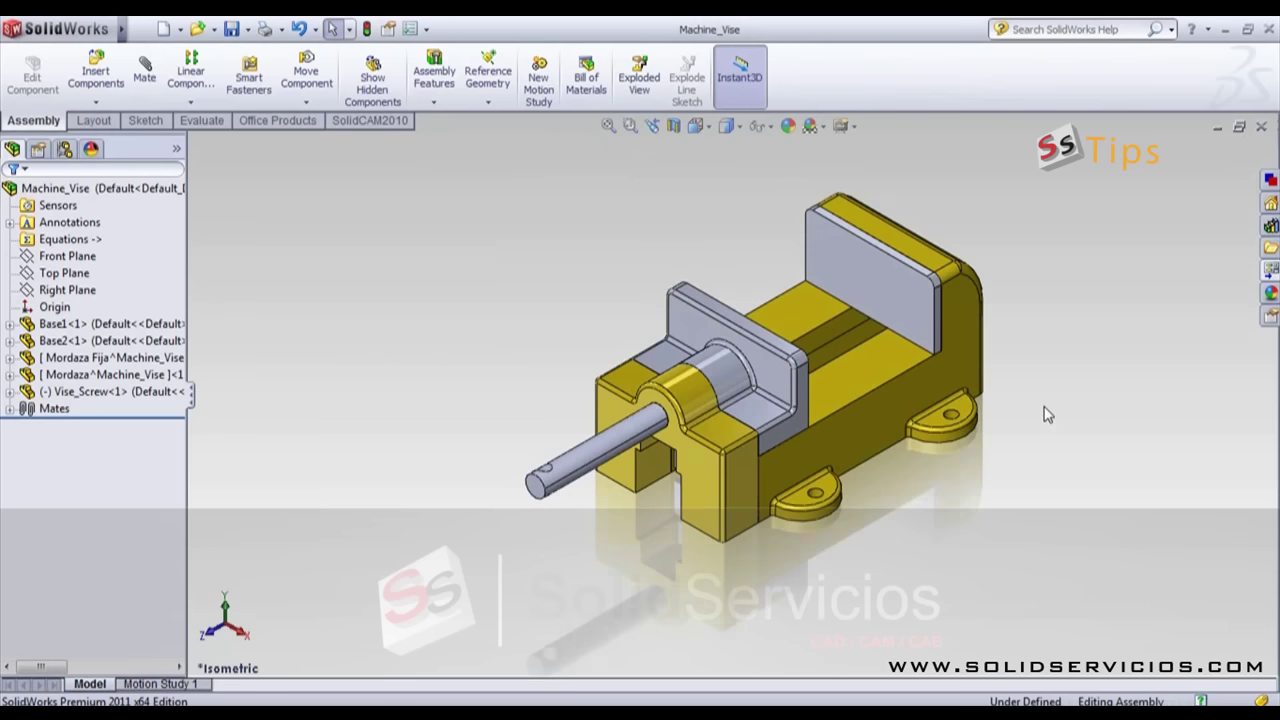
pyautogui.press('f')
pyautogui.moveTo(798, 376); pyautogui.dragTo(630, 505, button='middle')
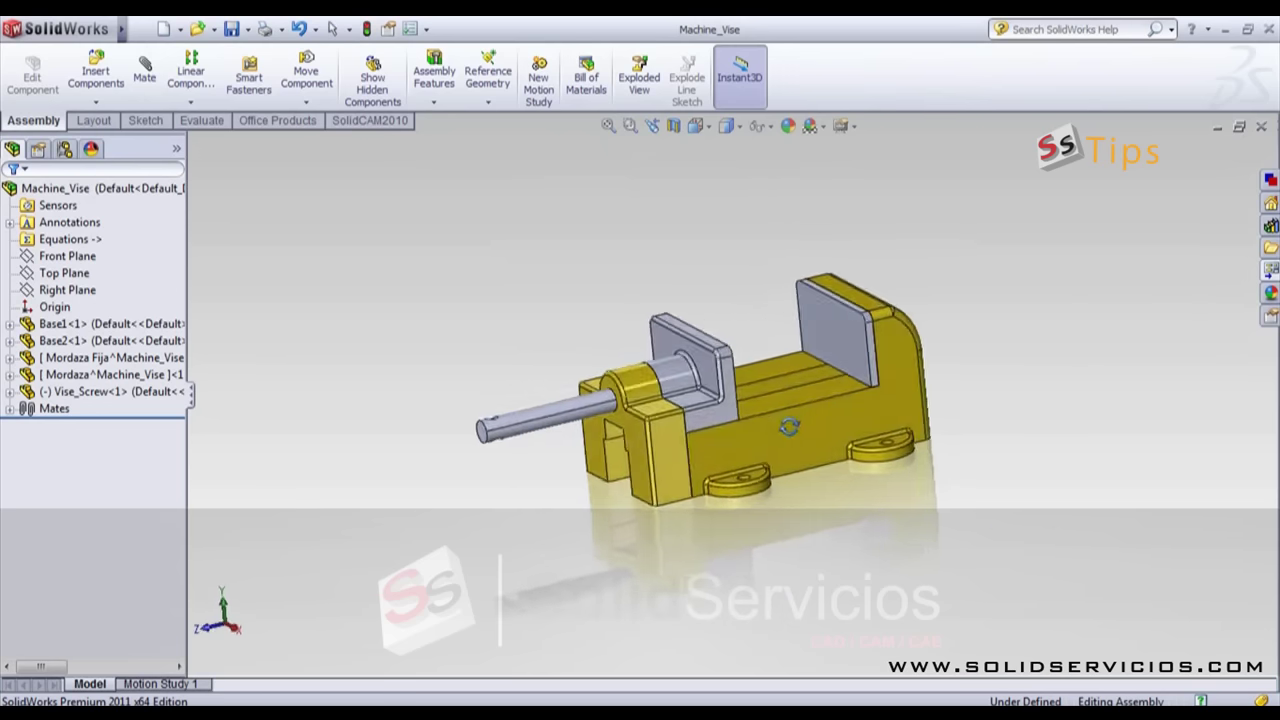
# Step: In isometric view, use Select Tangency on the fixed jaw edge to pick its rounded top chain
pyautogui.hotkey('ctrl', '7')
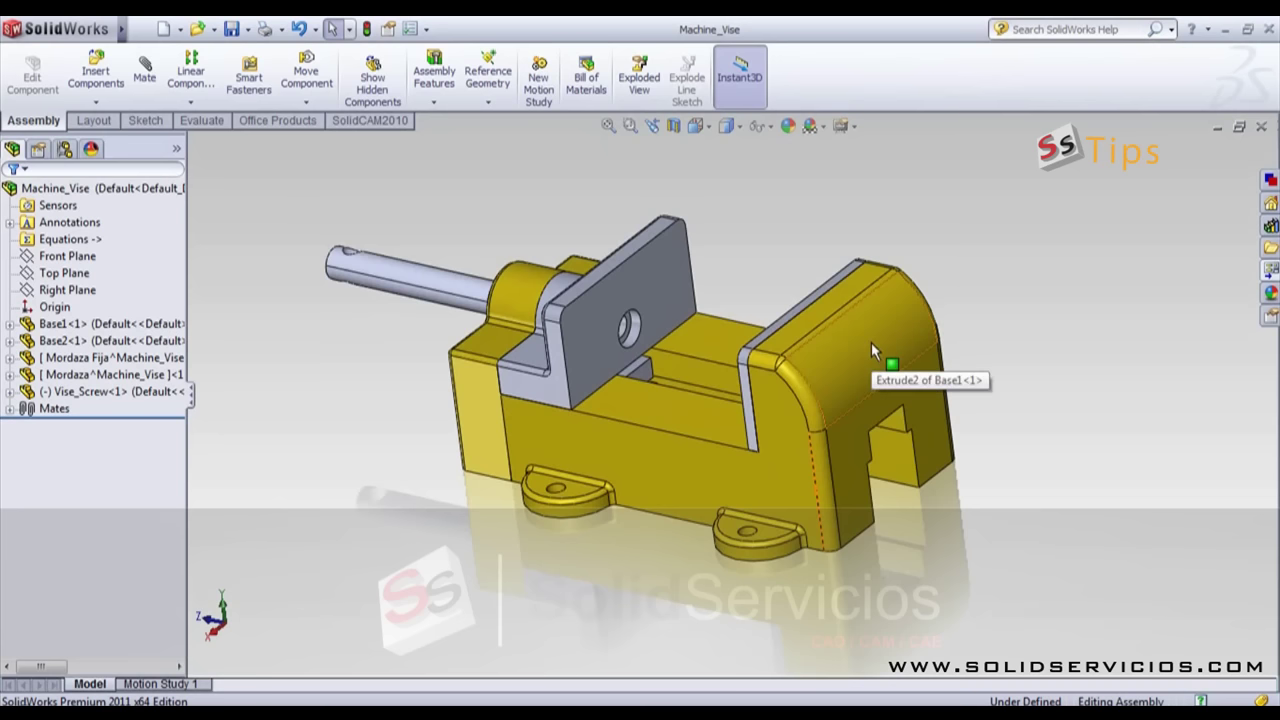
pyautogui.click(750, 405)
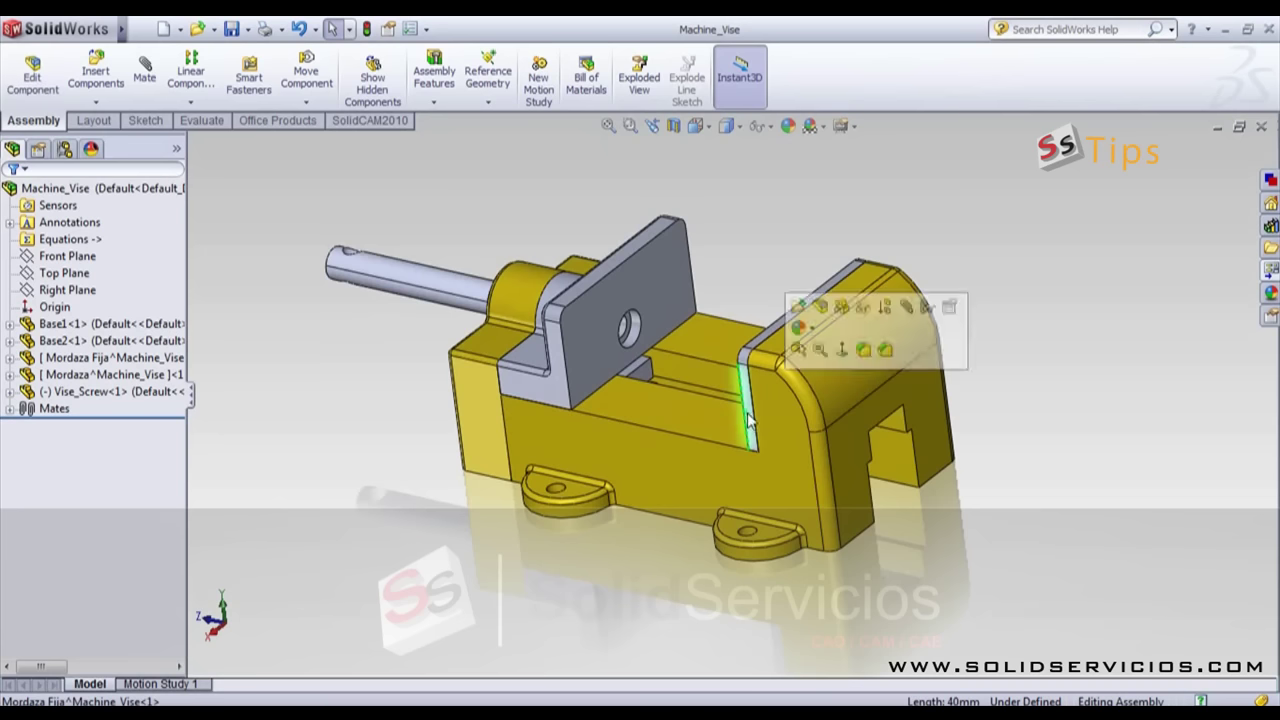
pyautogui.click(595, 345)
pyautogui.click(963, 376)
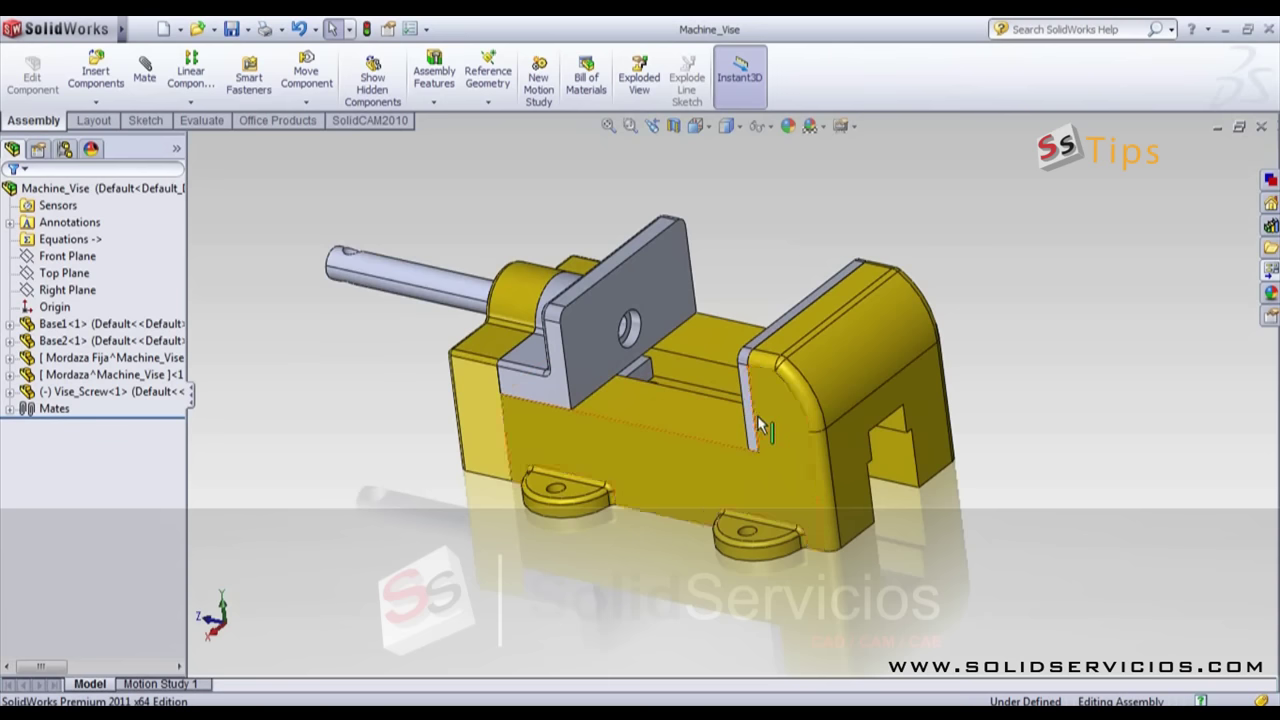
pyautogui.rightClick(752, 352)
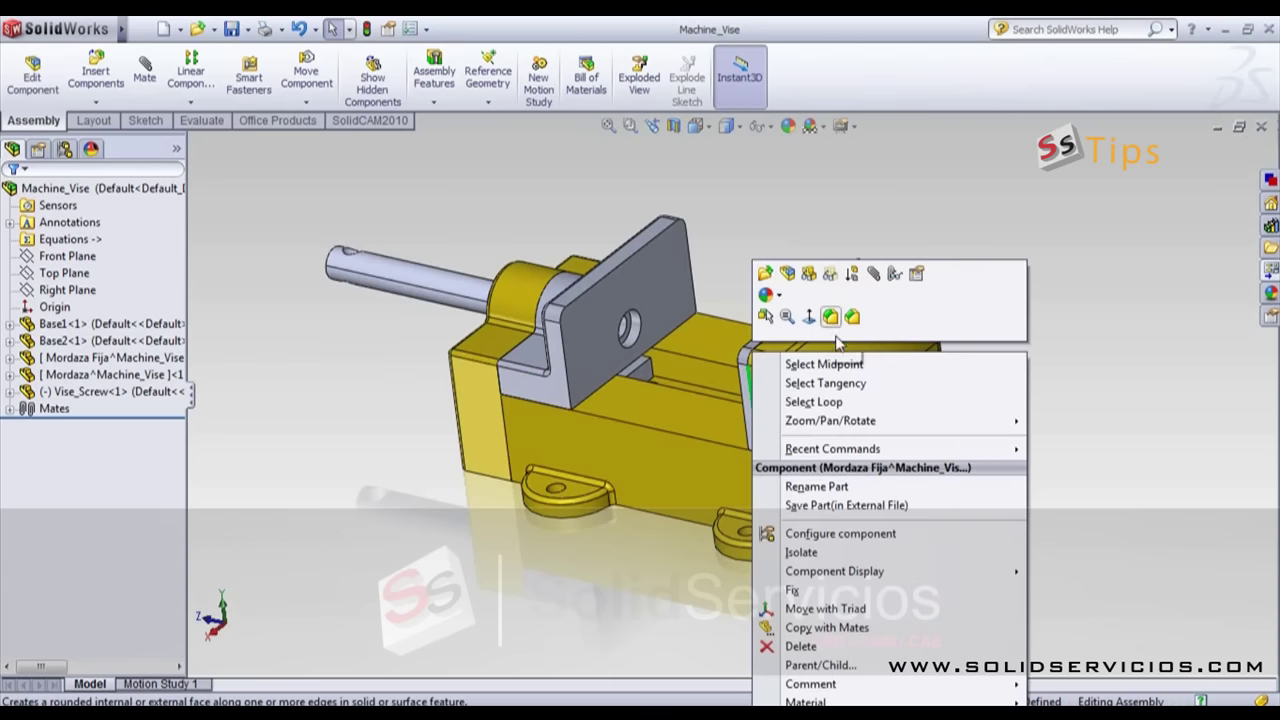
pyautogui.click(845, 384)
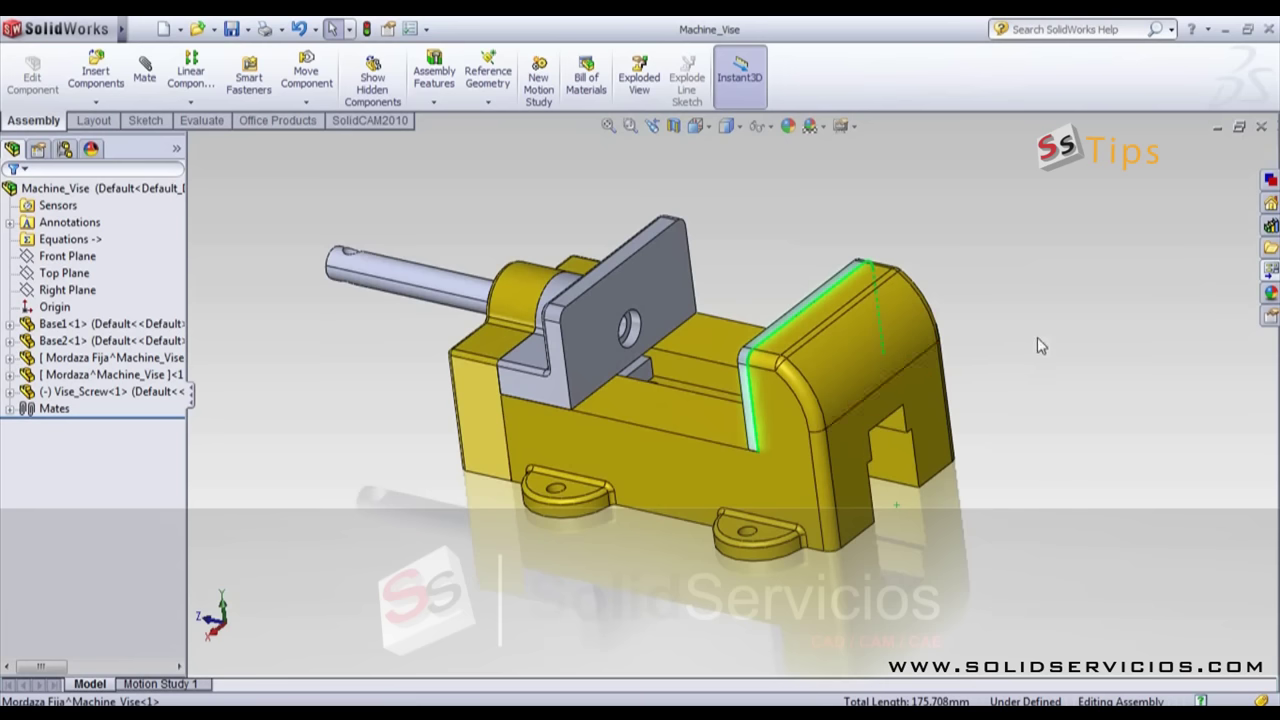
# Step: Edit Base1's 45 mm dimension to 65 mm, rebuild, and inspect the taller vise and jaws
pyautogui.click(908, 346)
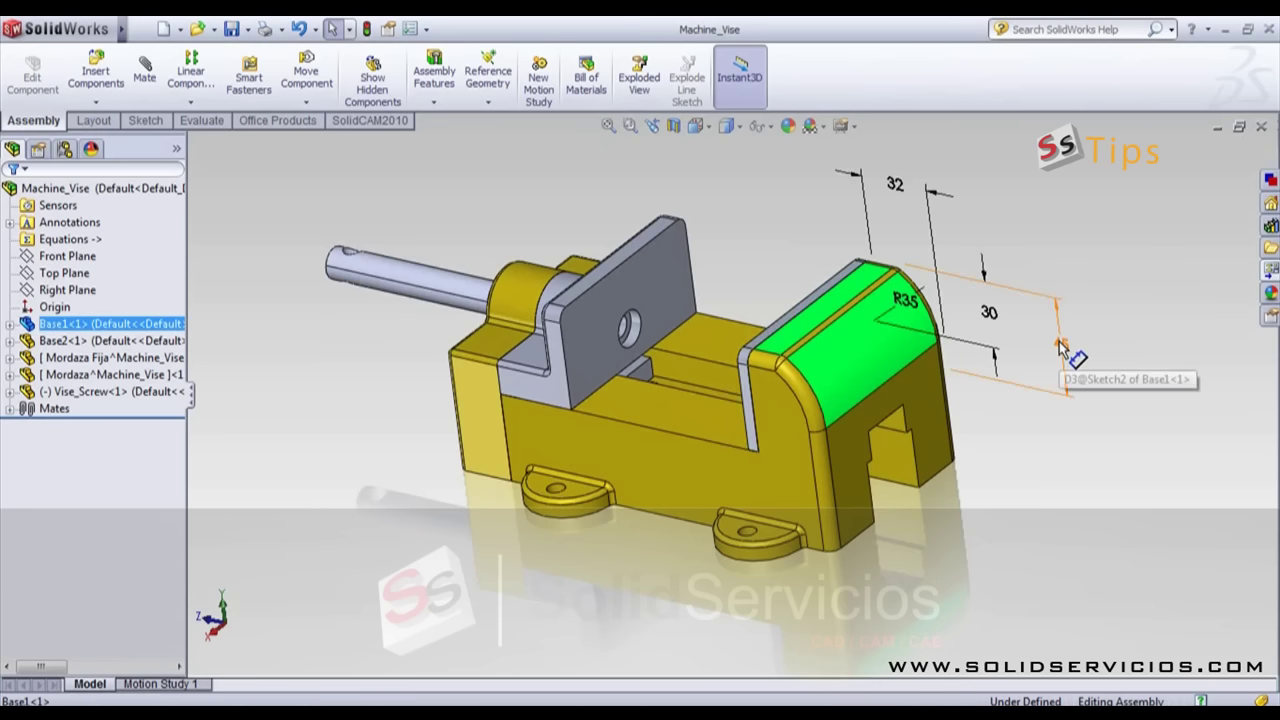
pyautogui.click(1062, 366)
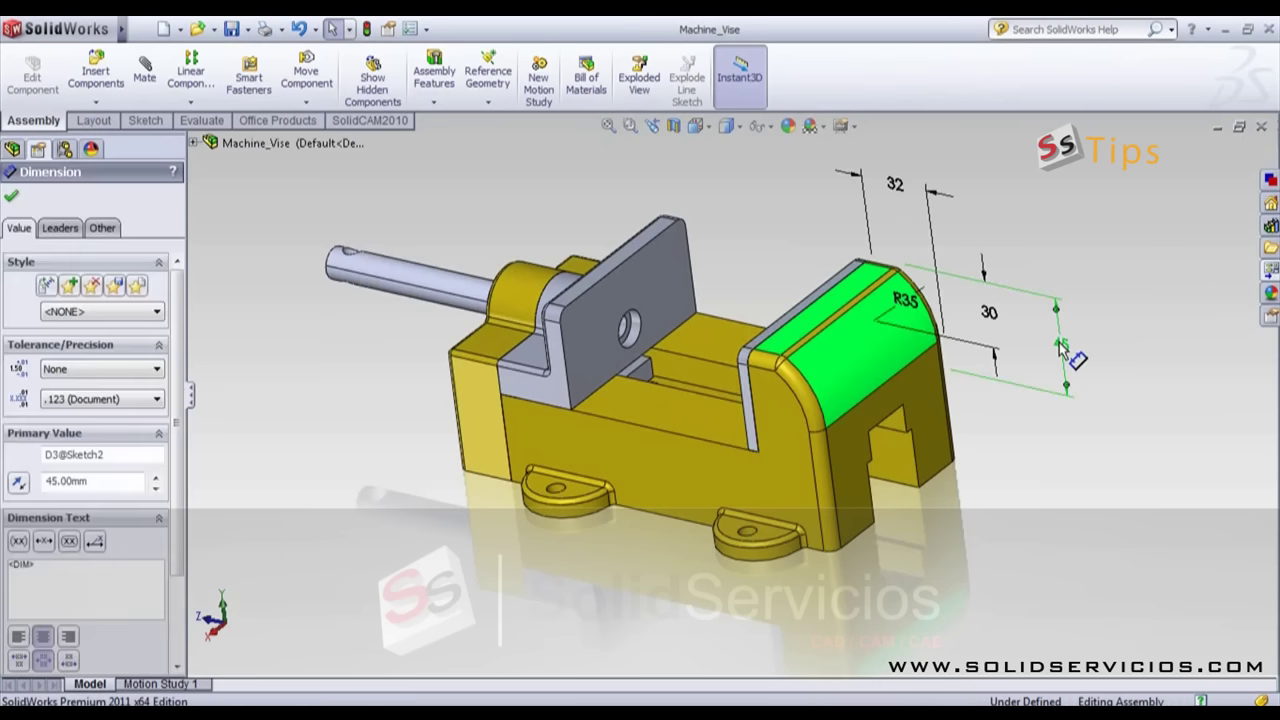
pyautogui.moveTo(1062, 345); pyautogui.dragTo(1060, 346)
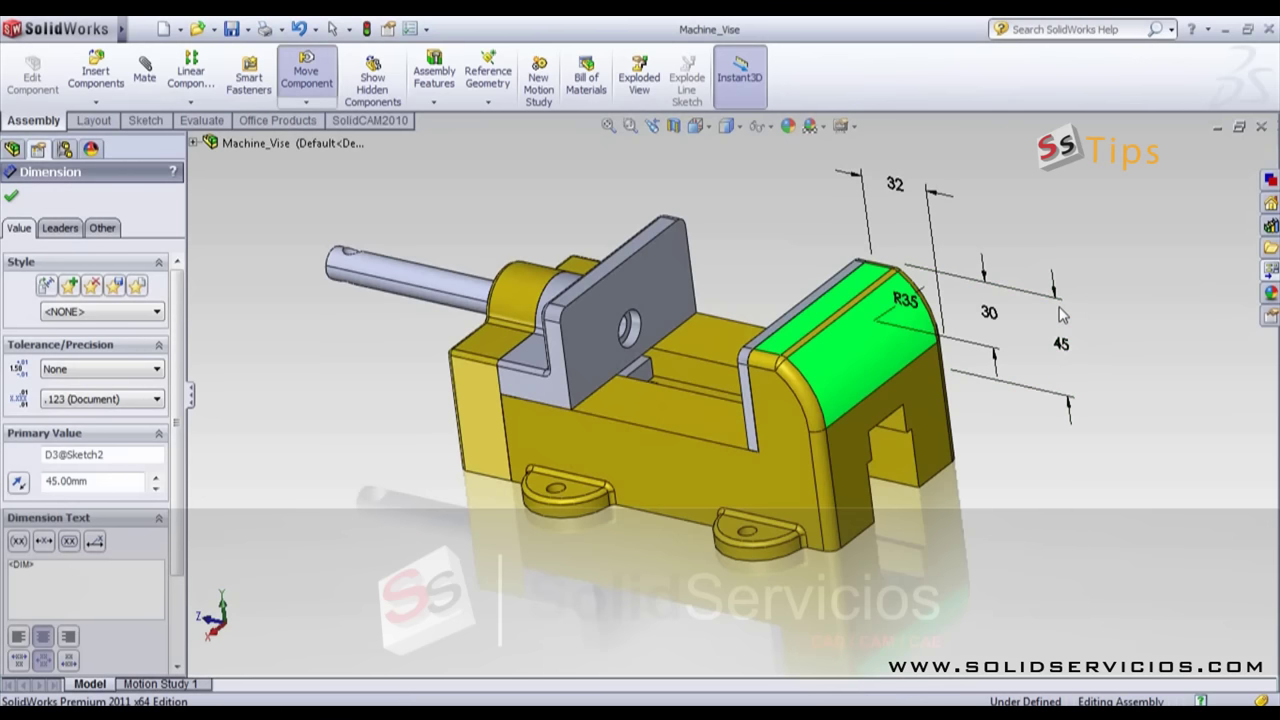
pyautogui.doubleClick(1062, 348)
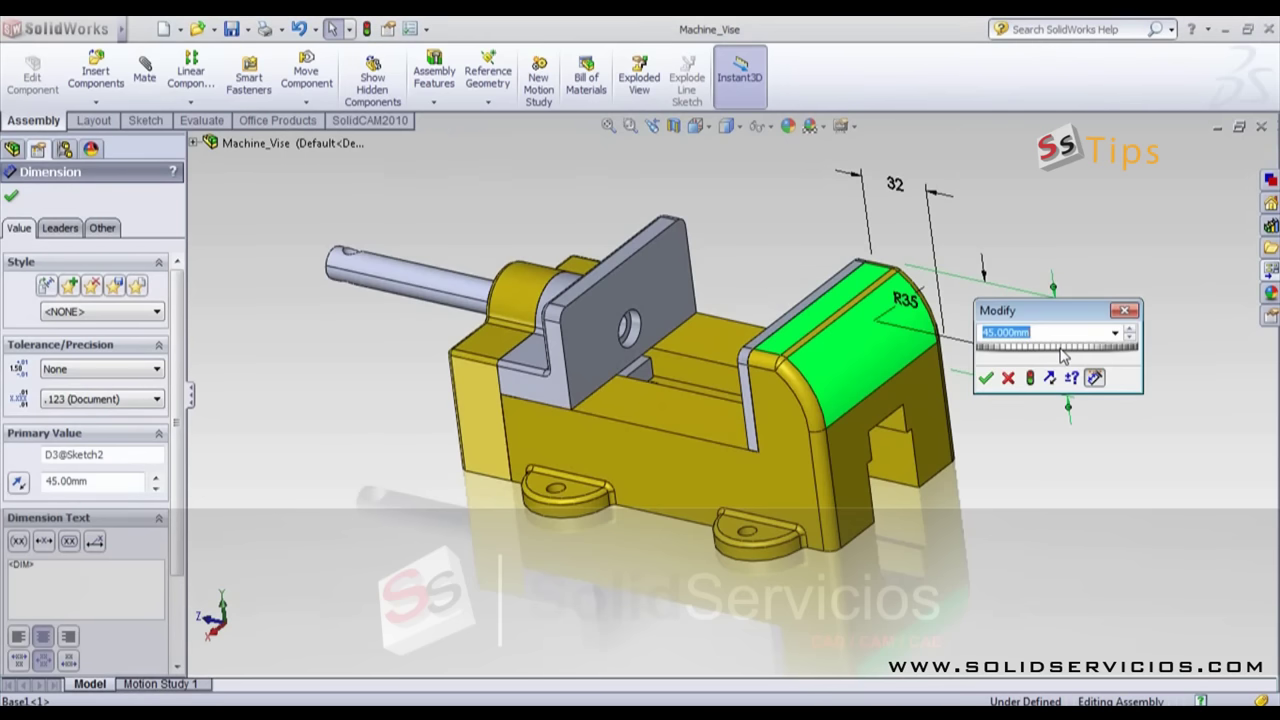
pyautogui.write('65')
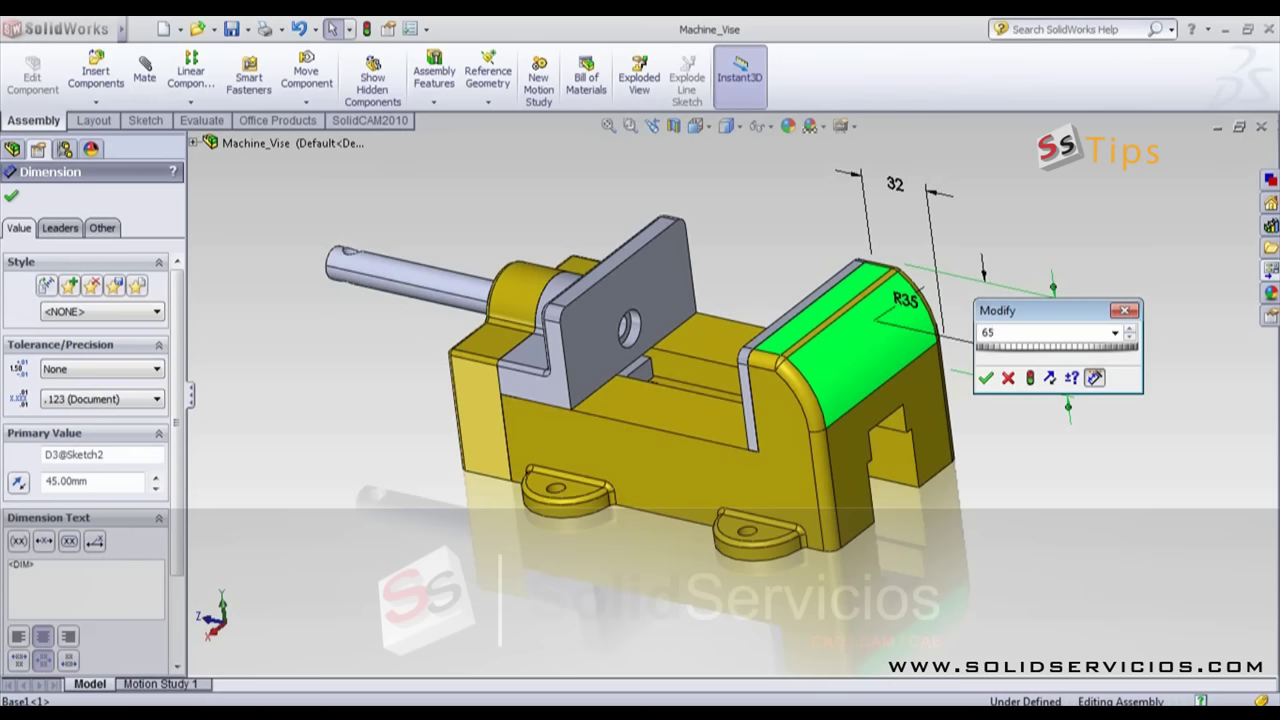
pyautogui.click(1030, 377)
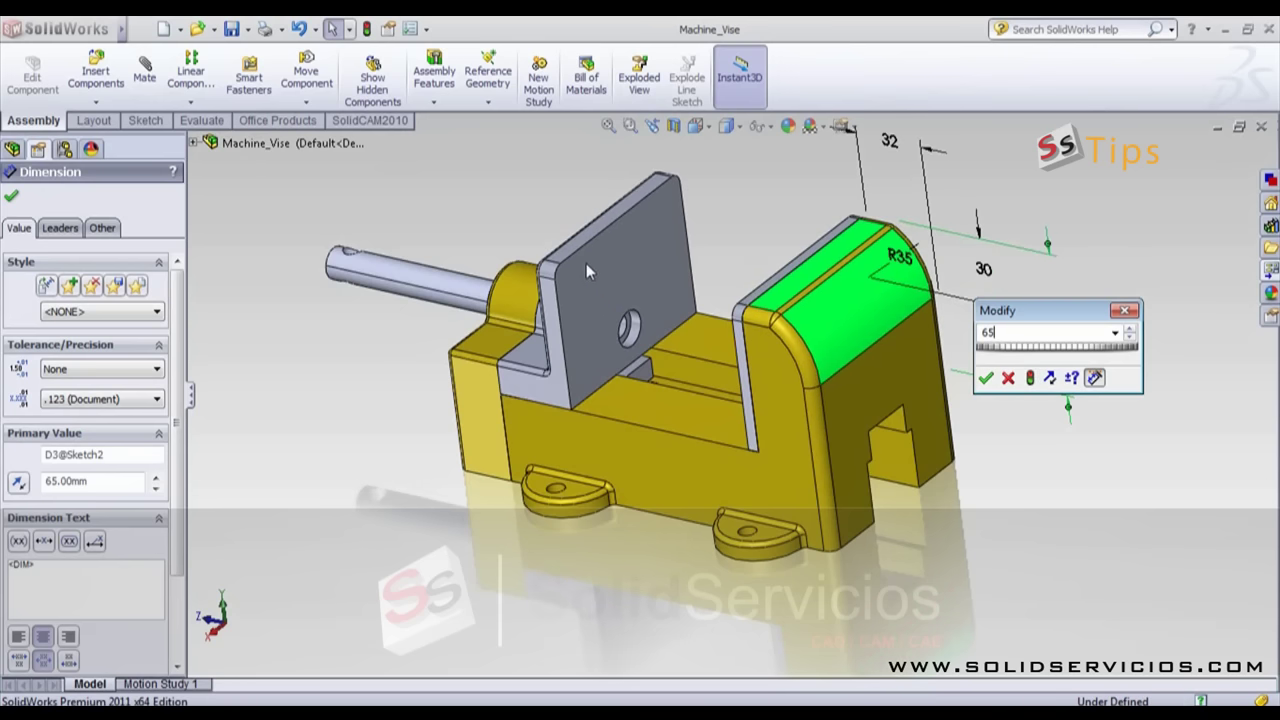
pyautogui.click(985, 377)
pyautogui.click(917, 520)
pyautogui.moveTo(917, 520)
pyautogui.mouseDown(button='middle')
pyautogui.moveTo(782, 294)
pyautogui.moveTo(733, 317)
pyautogui.mouseUp(button='middle')
pyautogui.click(645, 291)
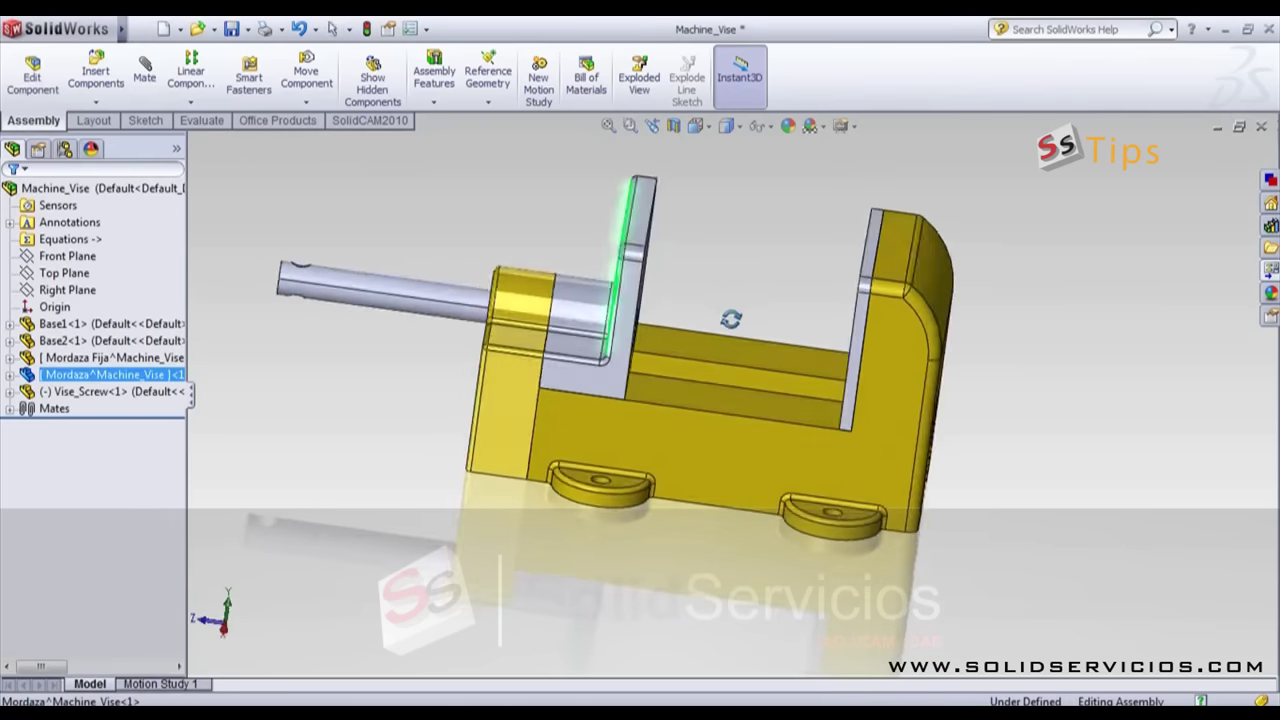
pyautogui.click(858, 260)
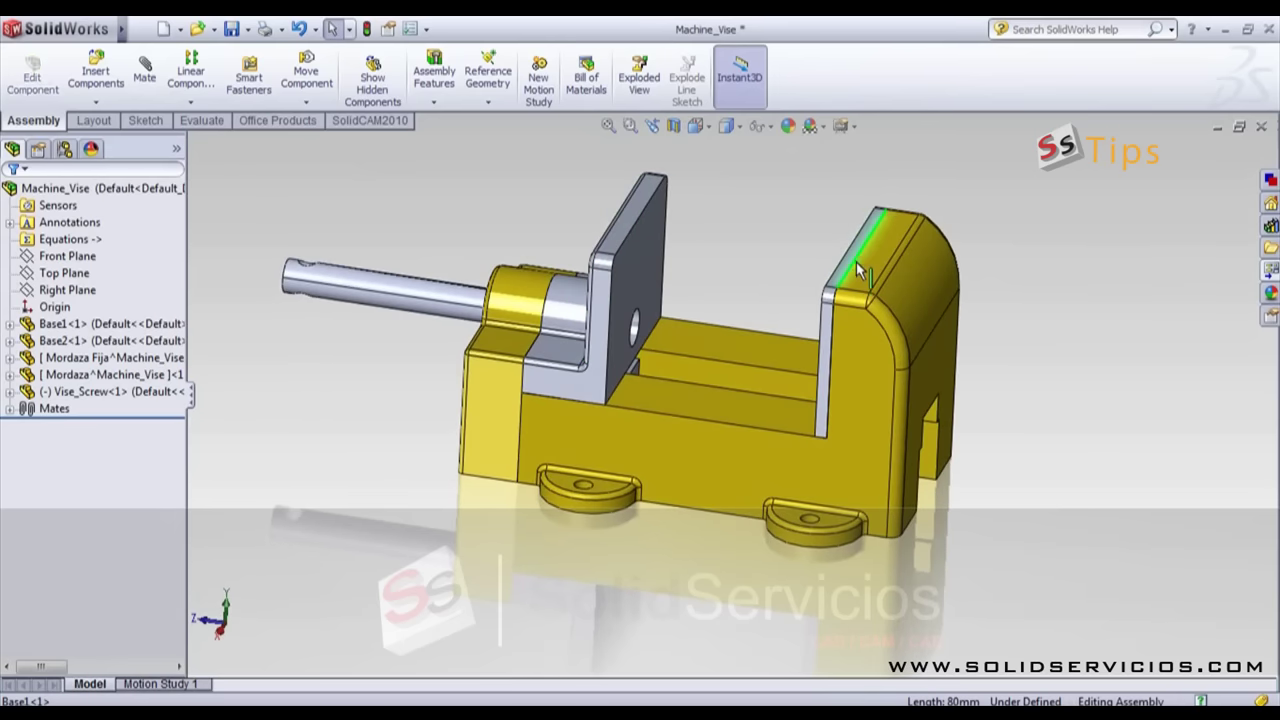
pyautogui.moveTo(993, 481); pyautogui.dragTo(1017, 426, button='middle')
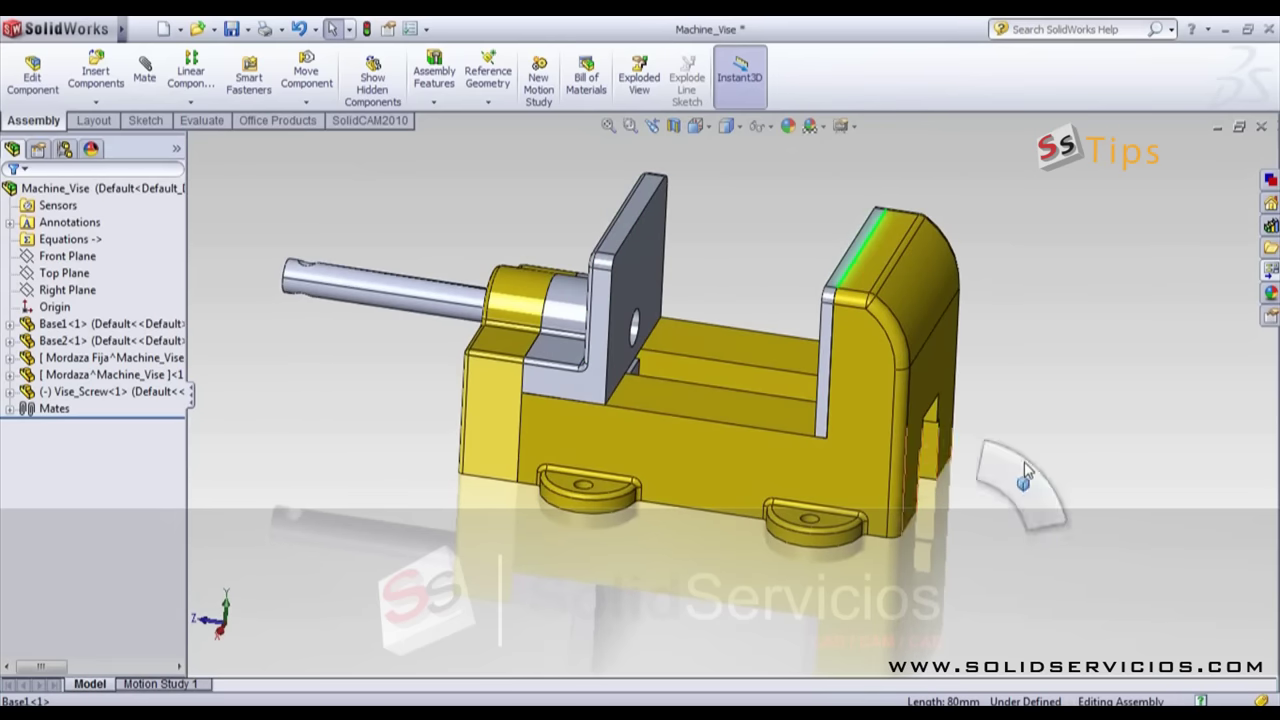
pyautogui.click(1018, 426)
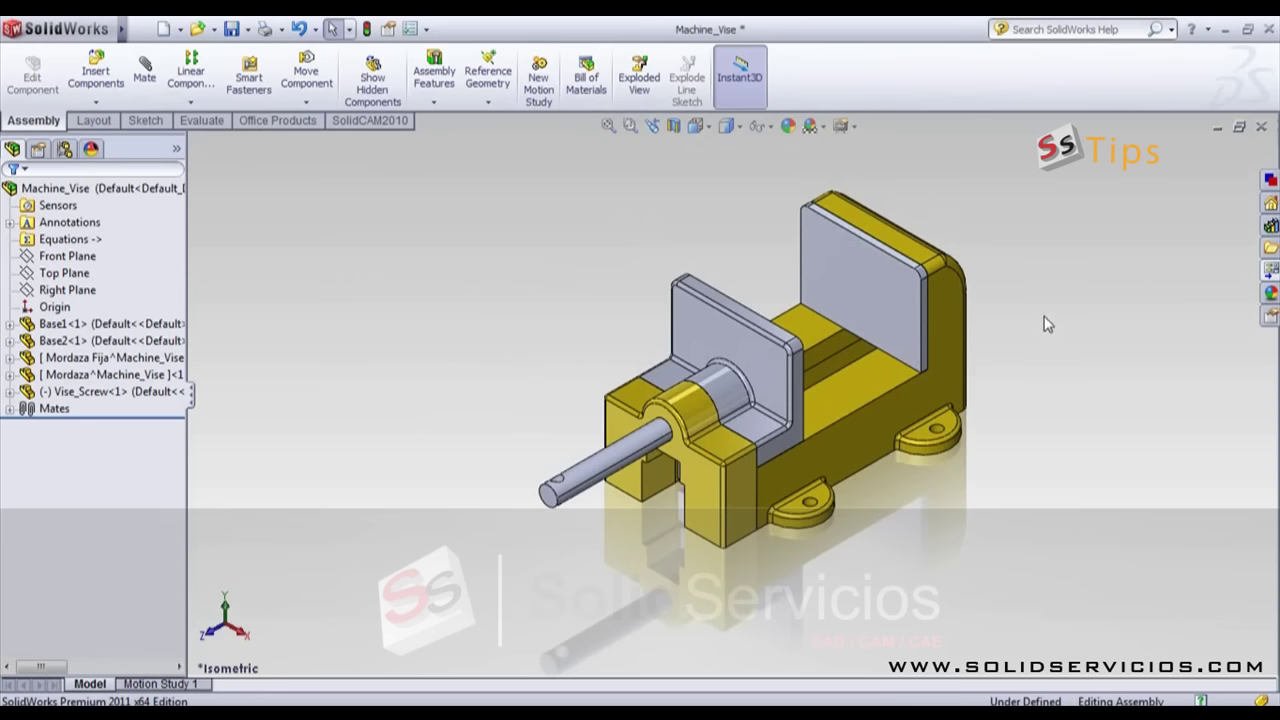